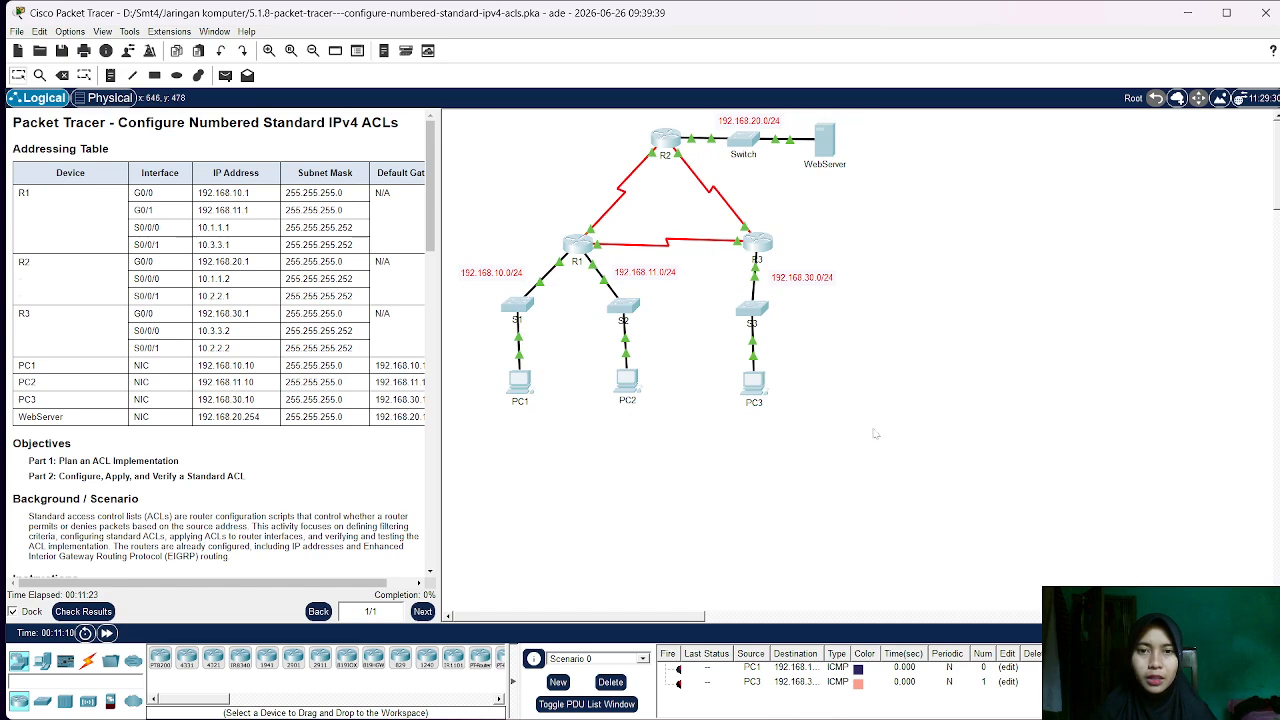
- Widen the activity instructions pane so the Addressing Table shows its full Default Gateway column
left_click_drag(674, 137, 766, 145)
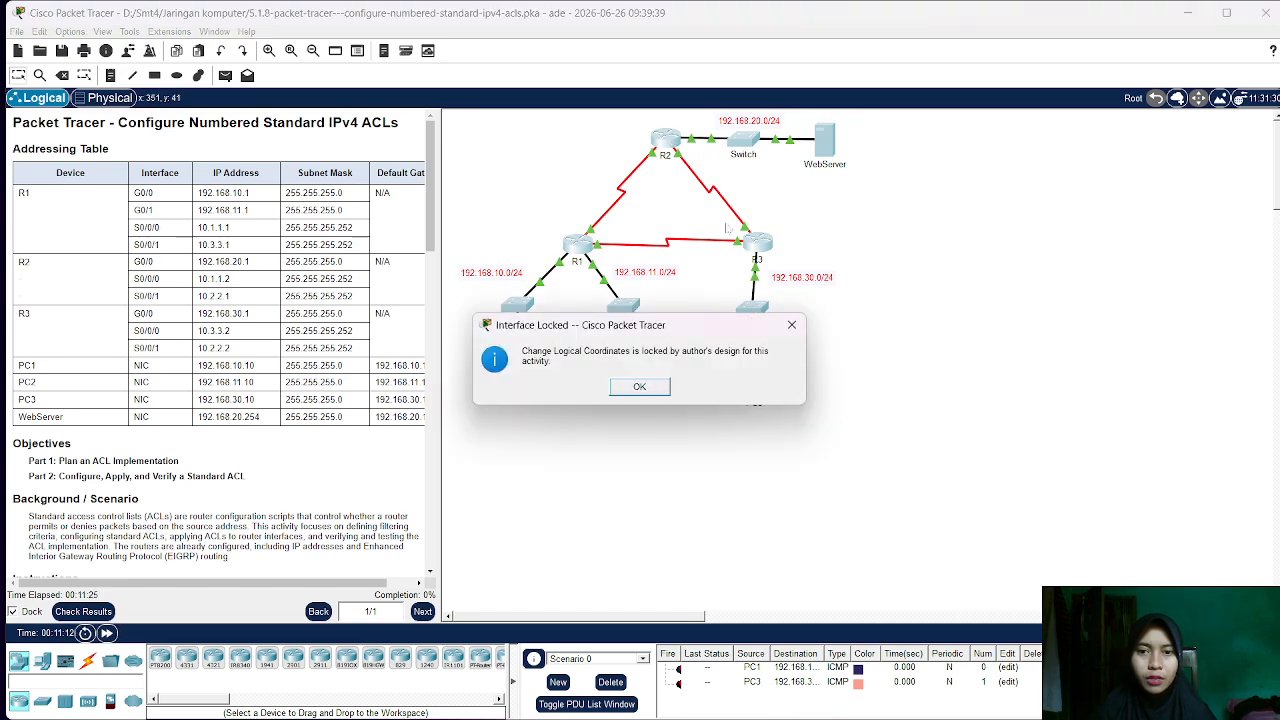
left_click(793, 325)
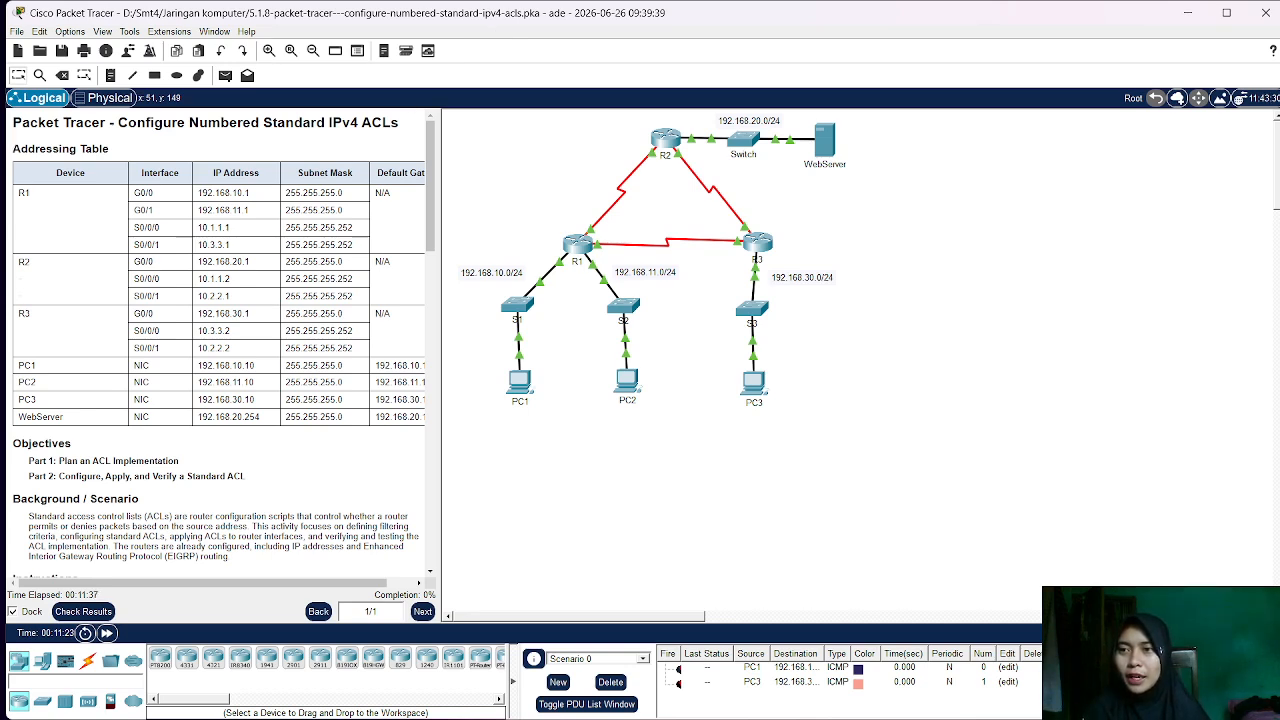
left_click_drag(12, 121, 379, 417)
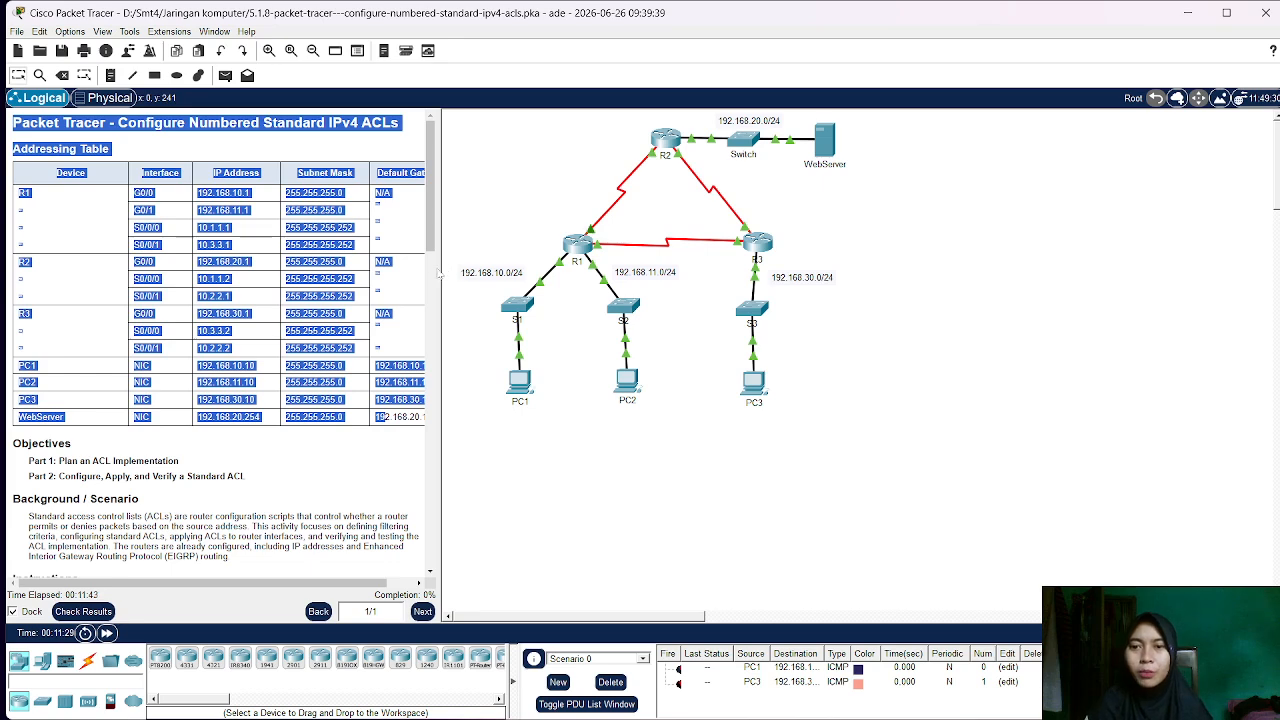
left_click_drag(439, 268, 534, 281)
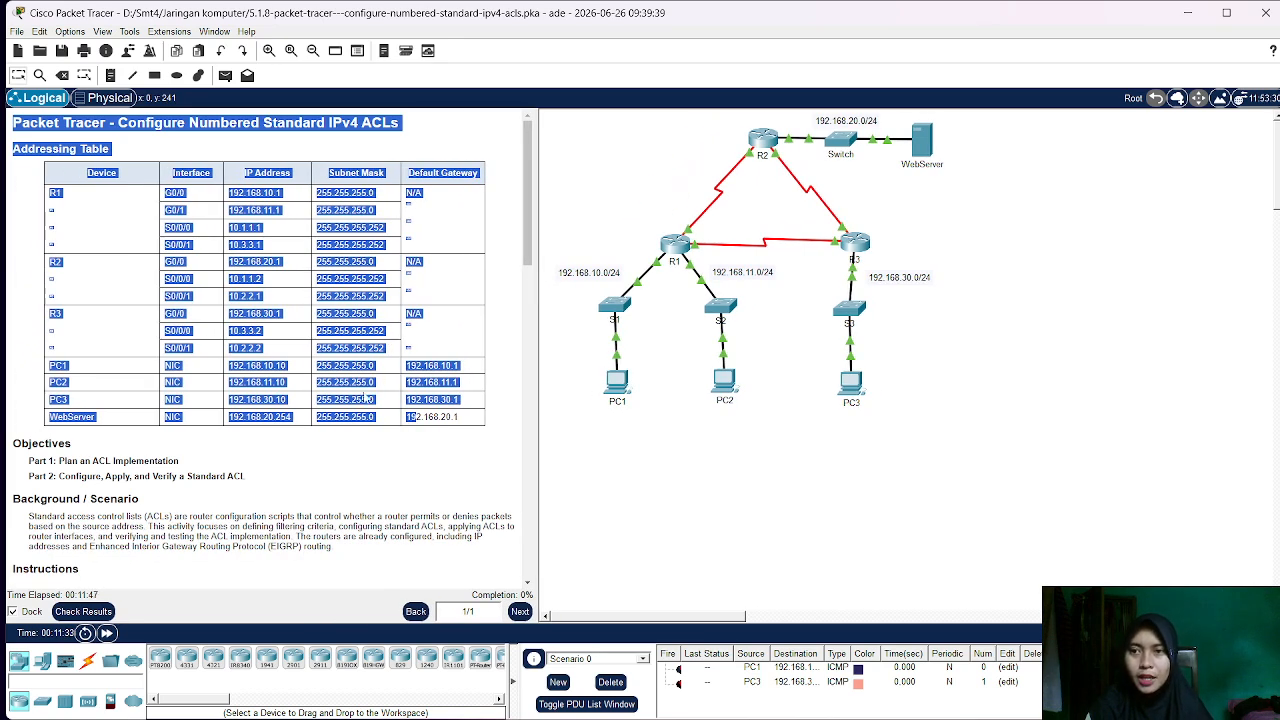
left_click(302, 428)
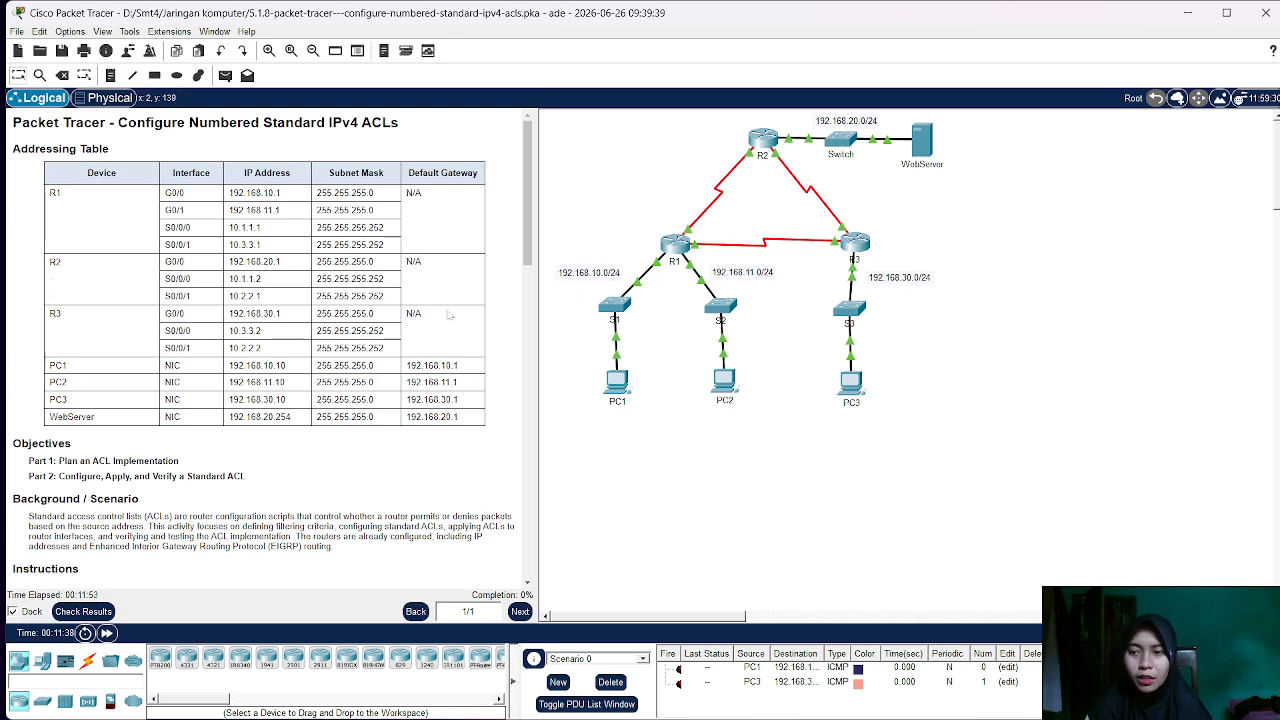
- Review the addressing table, the objectives and the Part 1 instructions on planning the ACL implementation
scroll(449, 316, "down", 3)
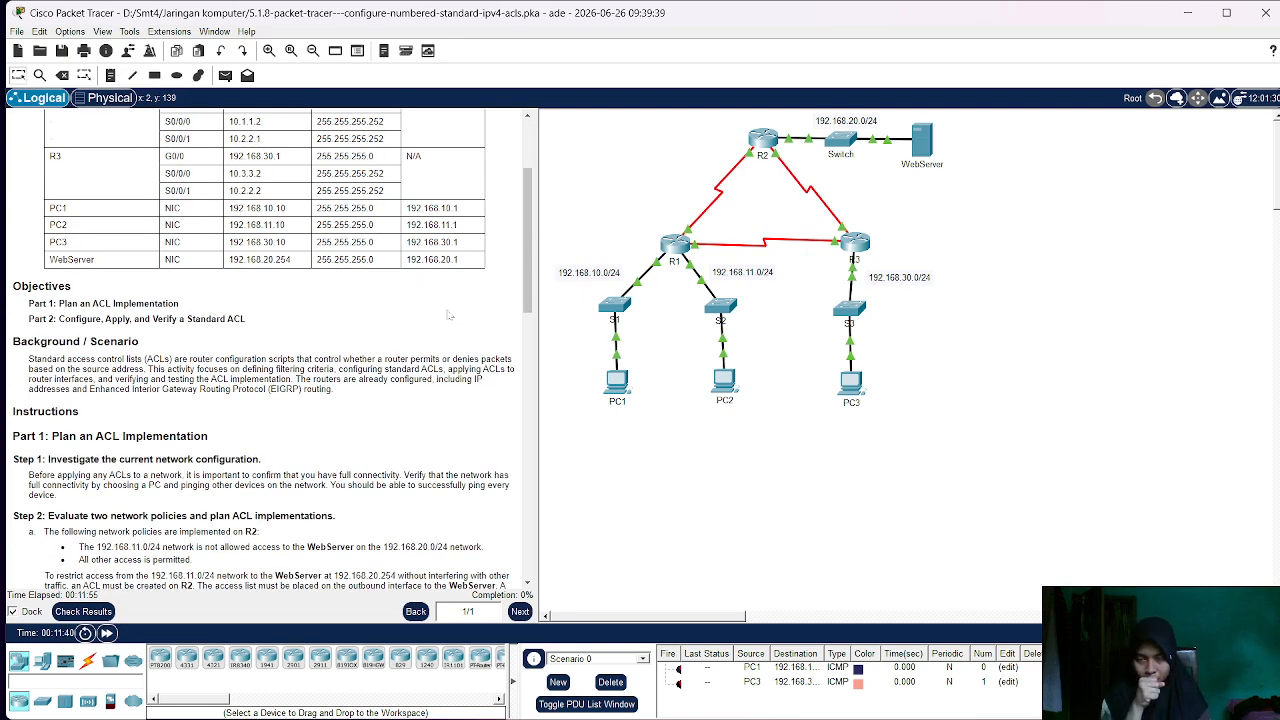
scroll(449, 316, "up", 3)
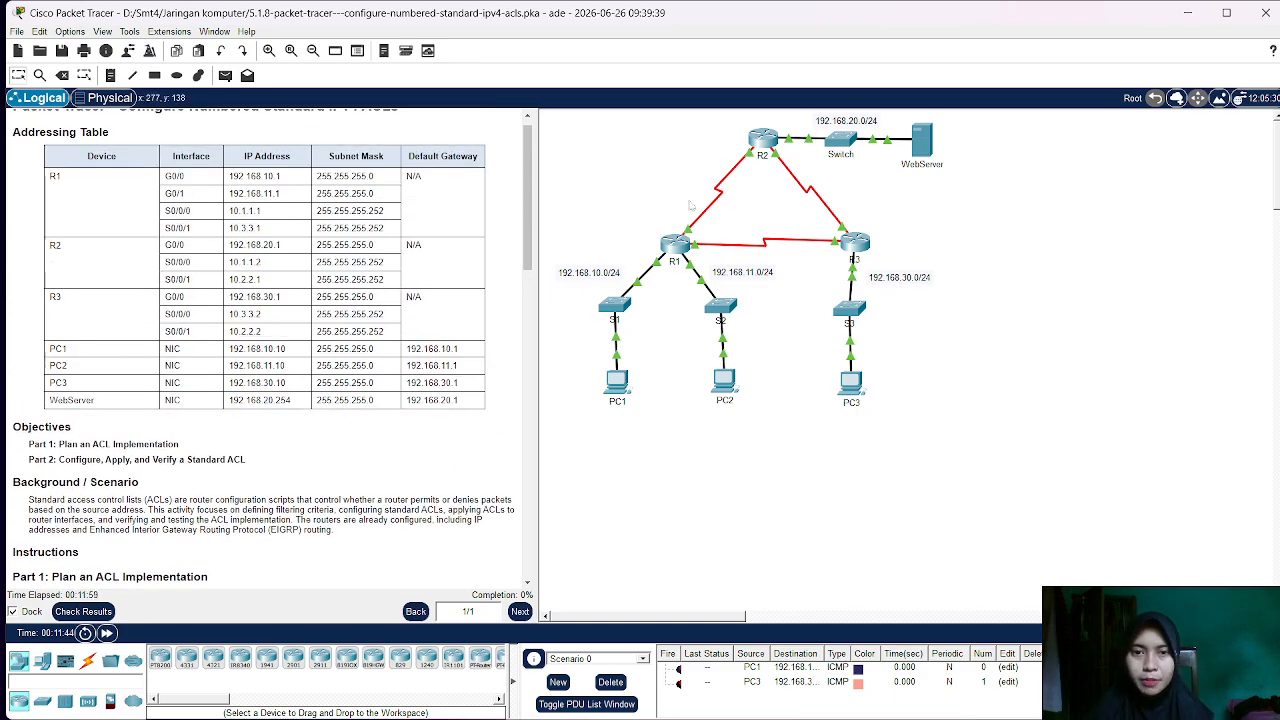
scroll(311, 310, "down", 2)
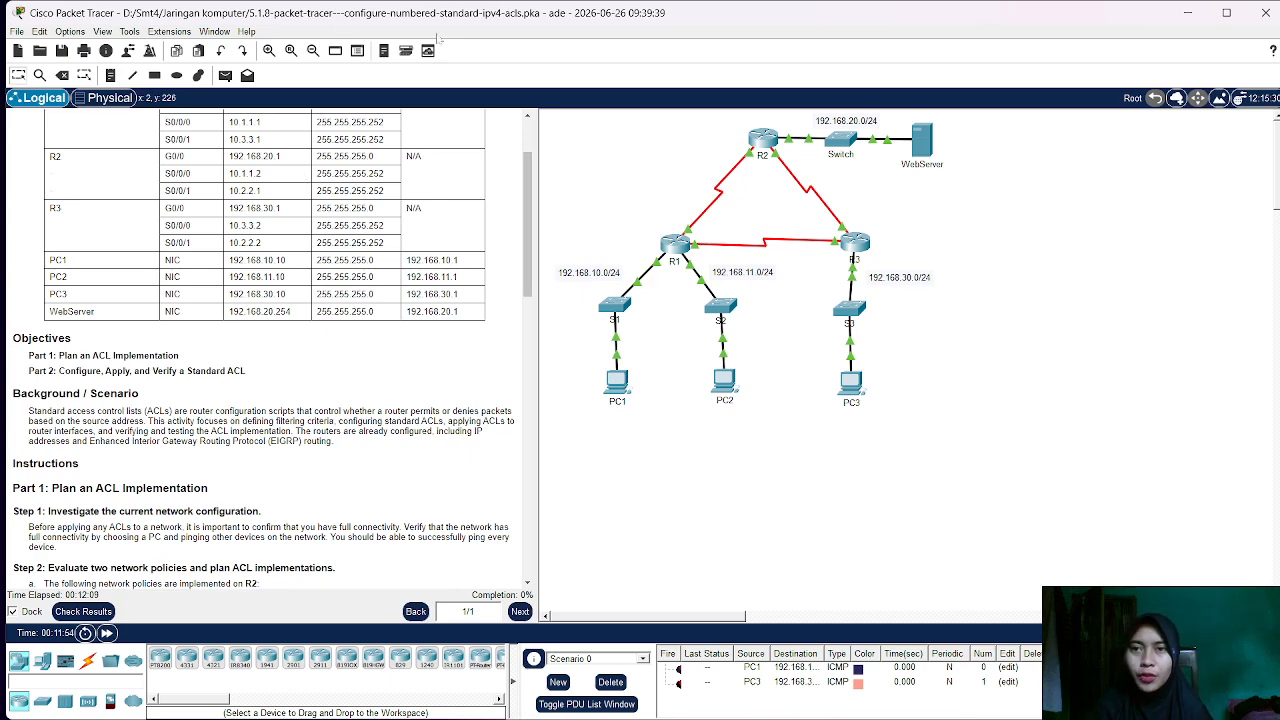
scroll(393, 330, "up", 3)
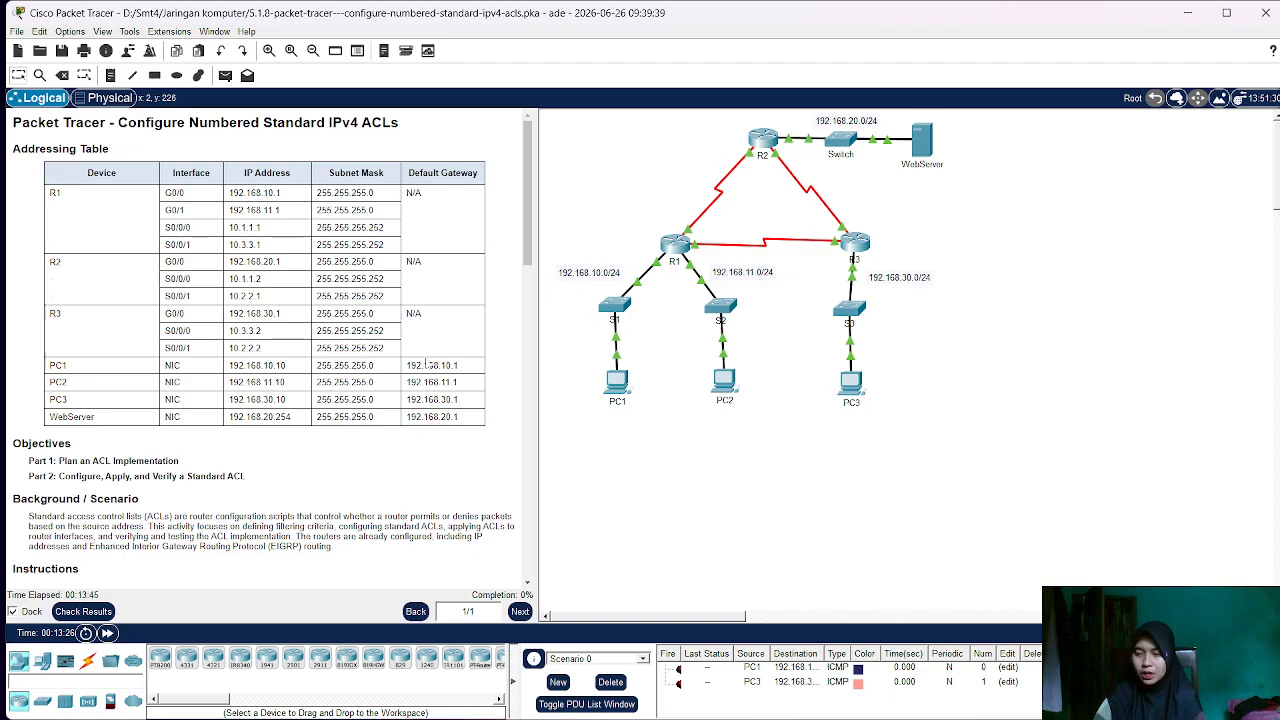
scroll(213, 406, "down", 3)
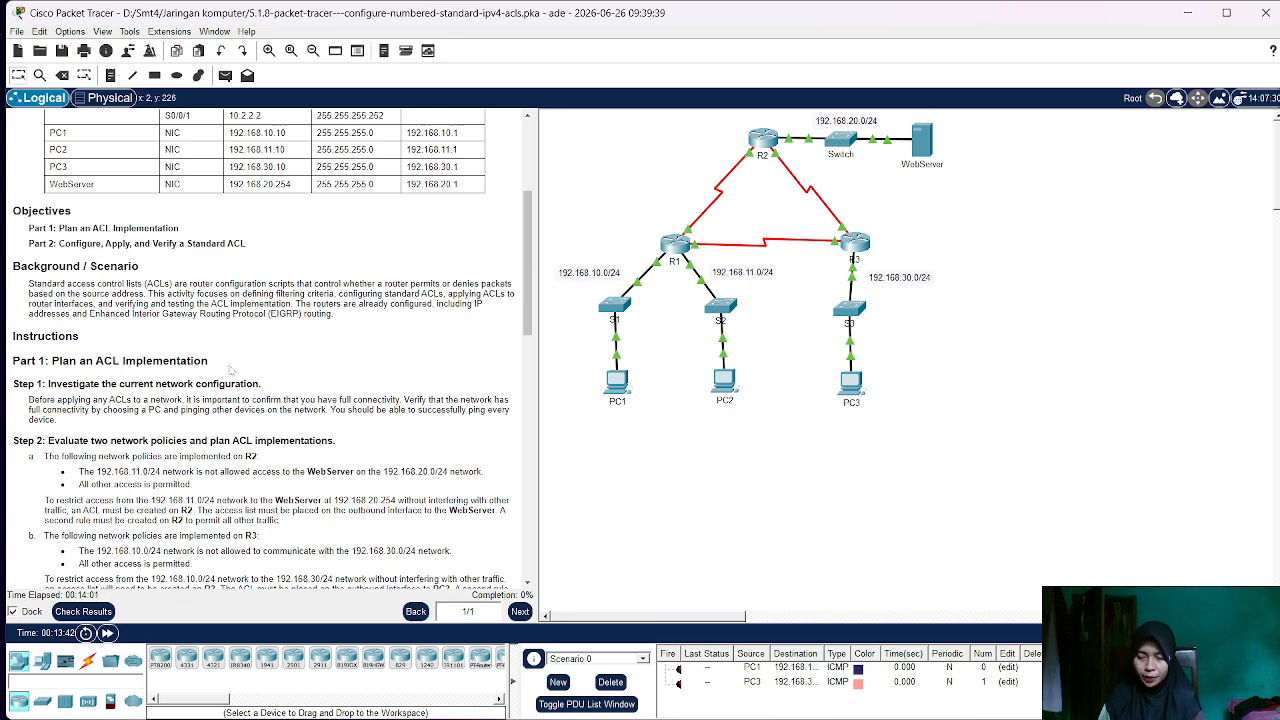
- Test connectivity from PC2 to the WebServer by pinging 192.168.20.254 from its Command Prompt
left_click(722, 381)
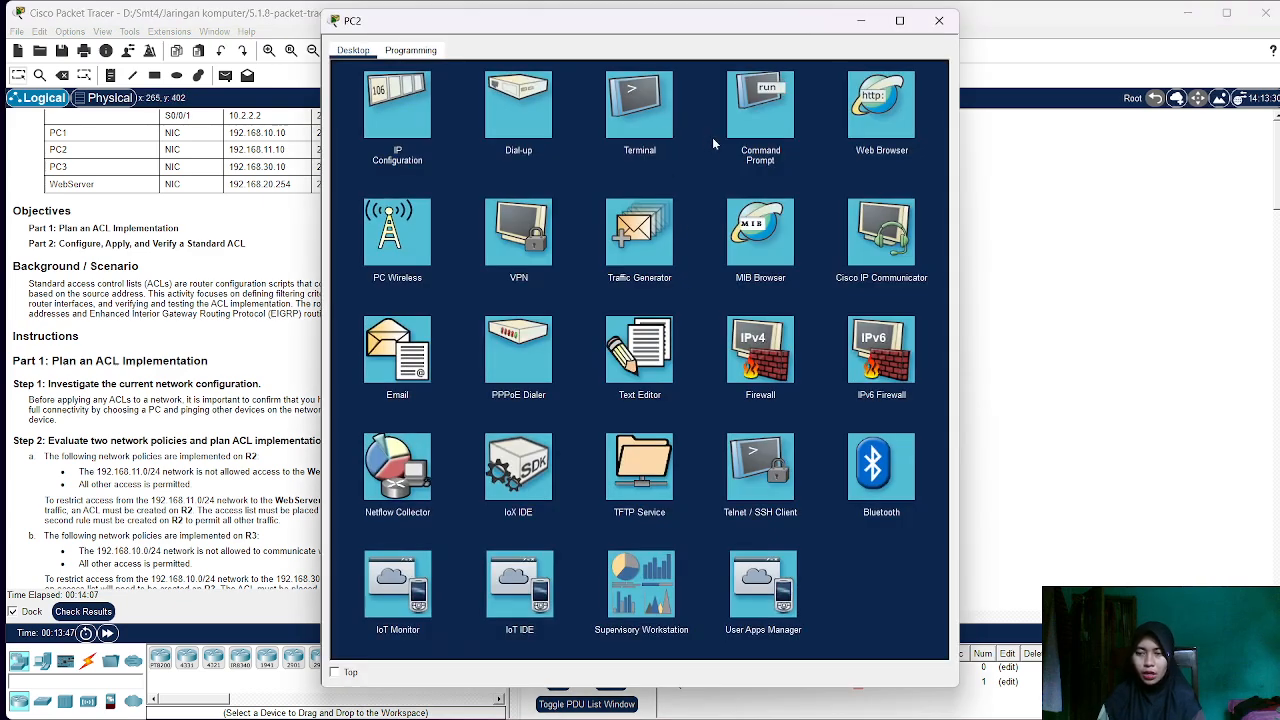
left_click(765, 128)
type("p")
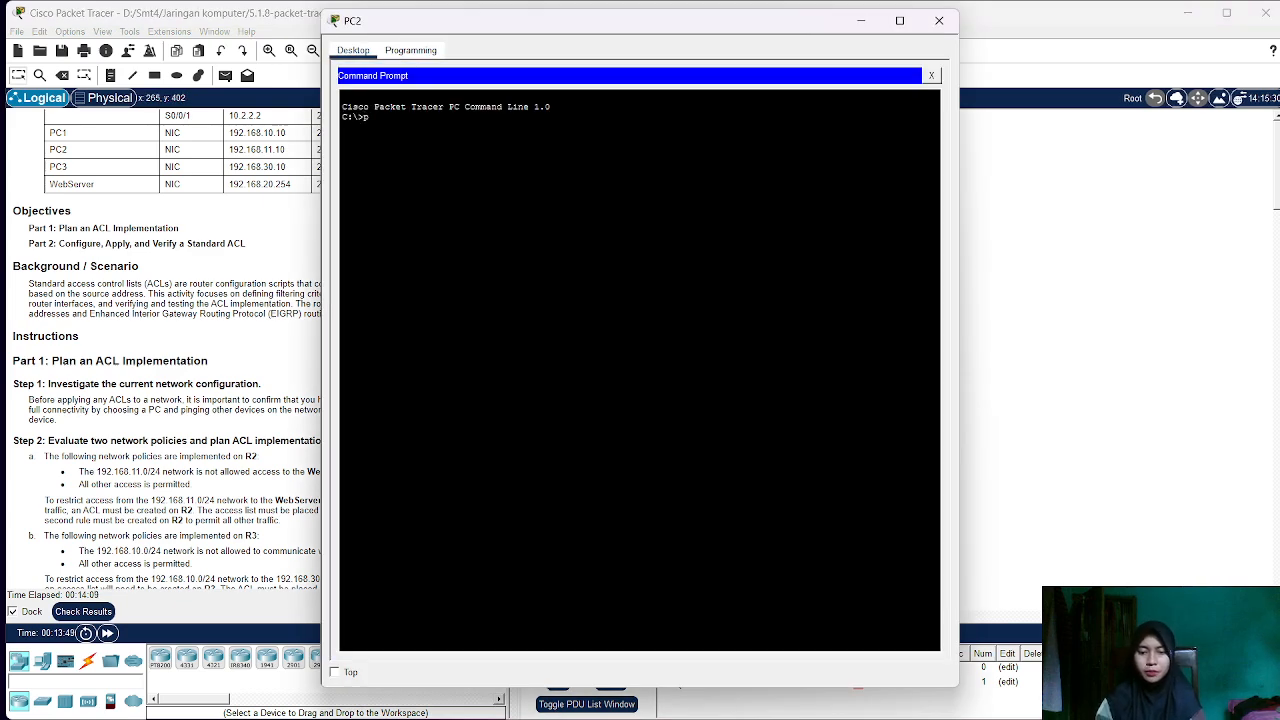
type("in")
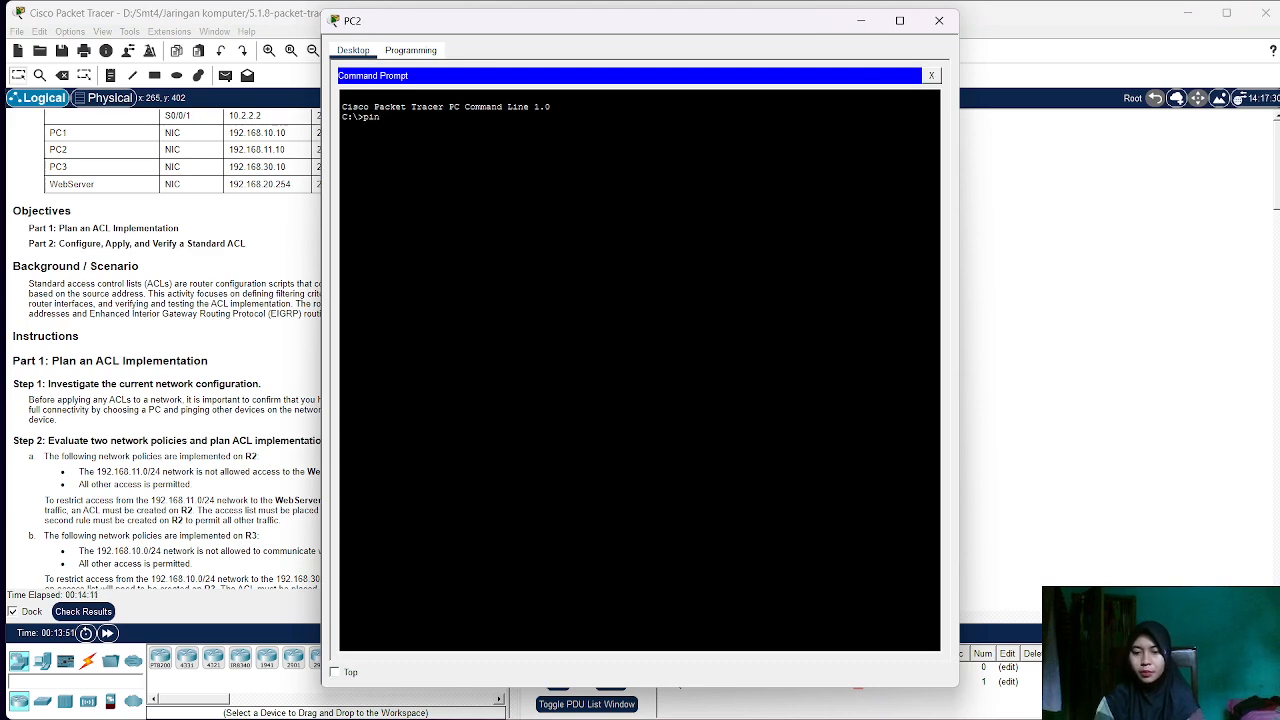
type("hgg 192")
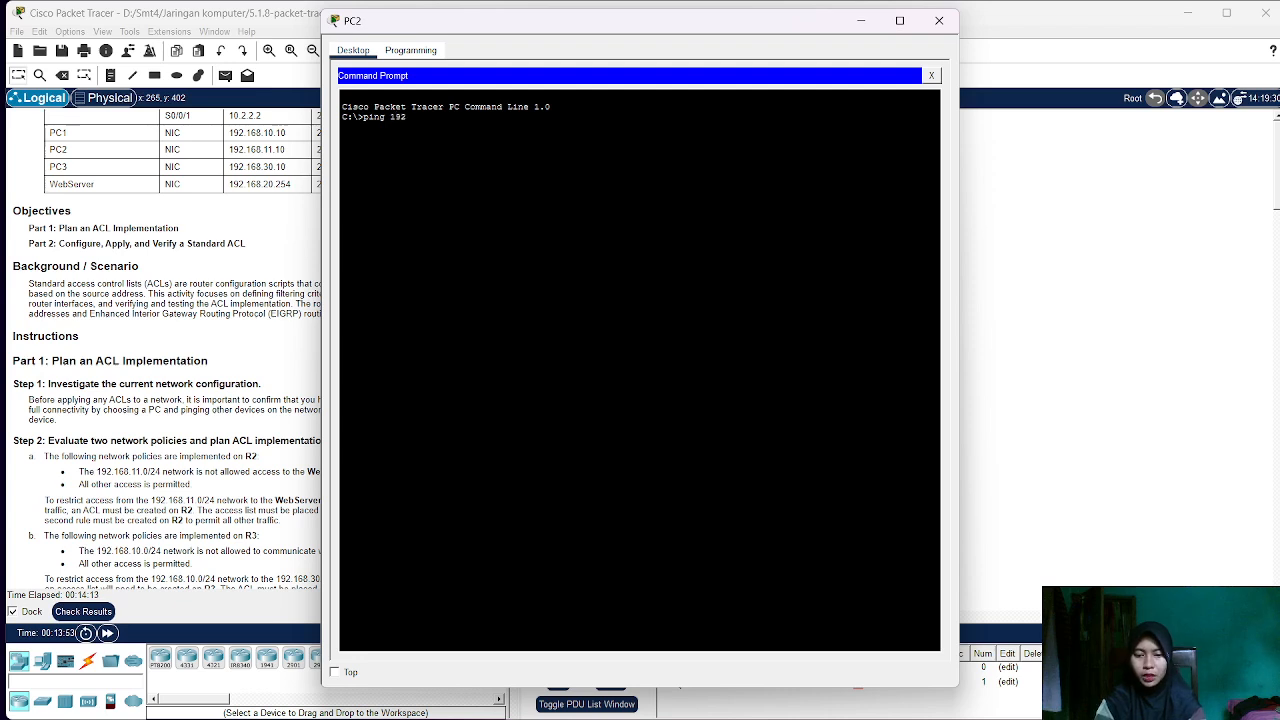
type(".168")
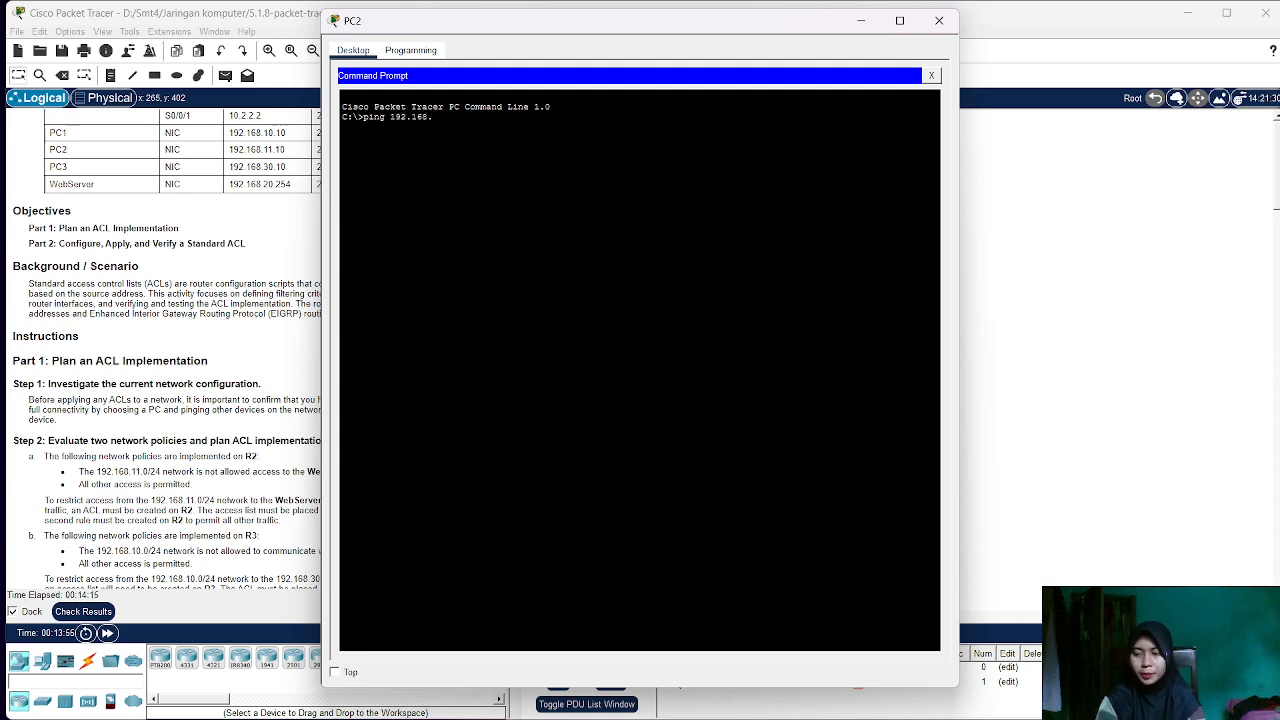
type(".20.")
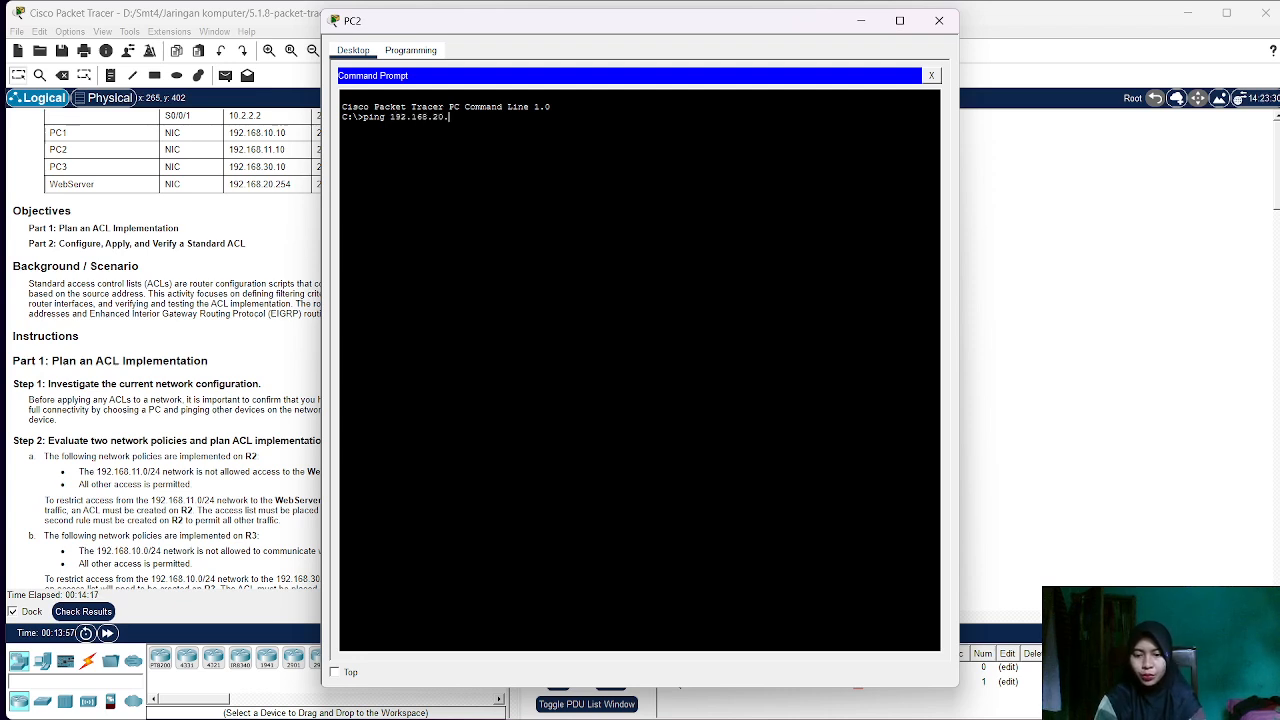
type("254")
key("Return")
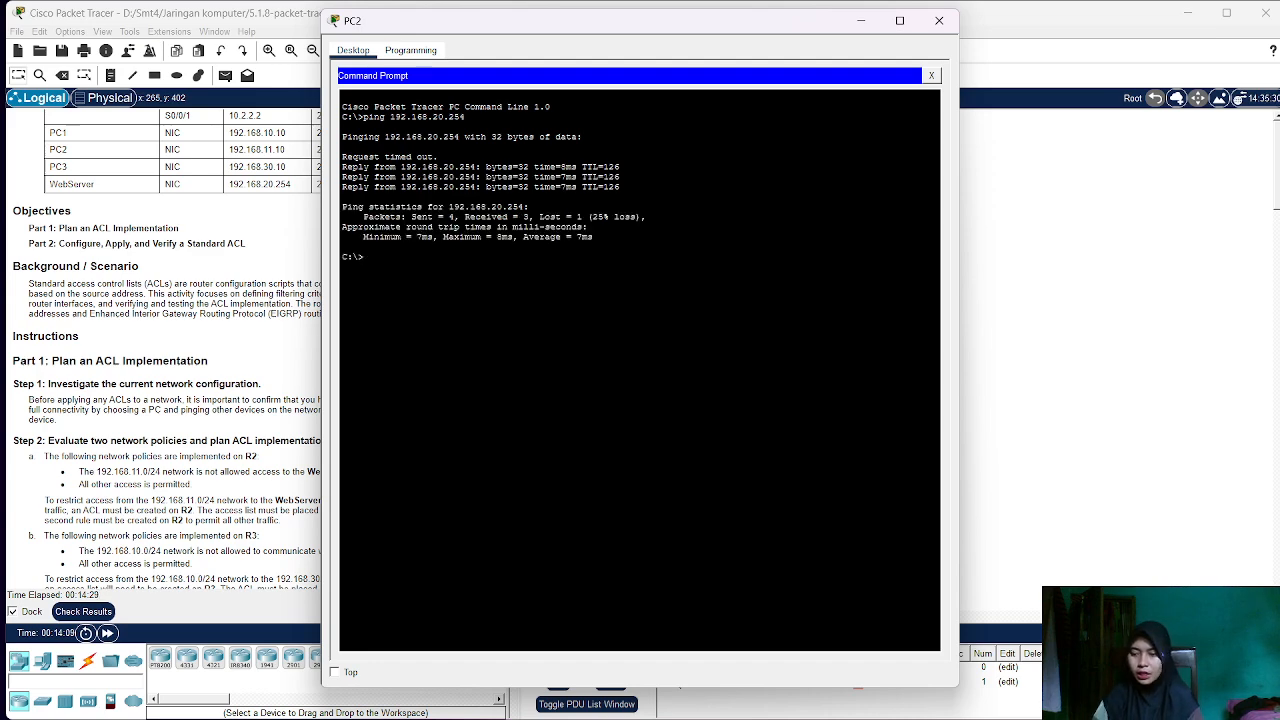
left_click(861, 20)
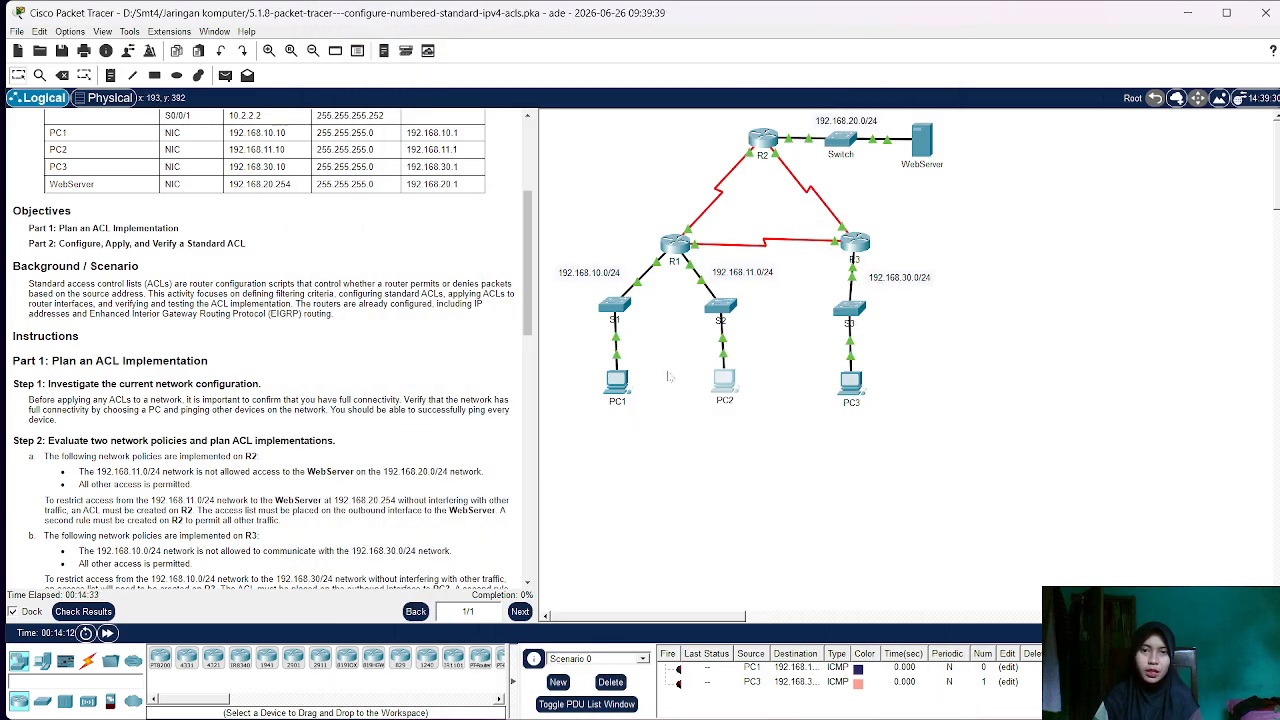
- Test connectivity from PC1 to PC3 by pinging 192.168.30.10 from its Command Prompt, and close PC1
left_click(616, 381)
left_click(629, 312)
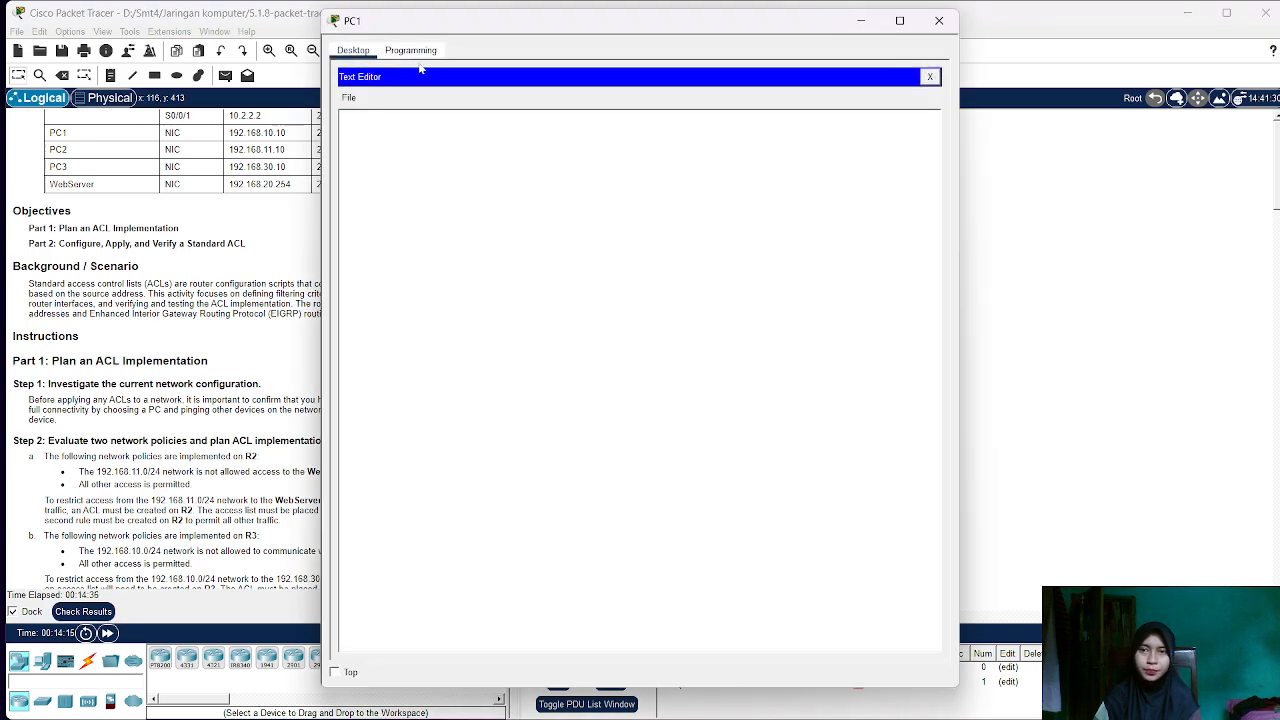
left_click(930, 76)
left_click(733, 132)
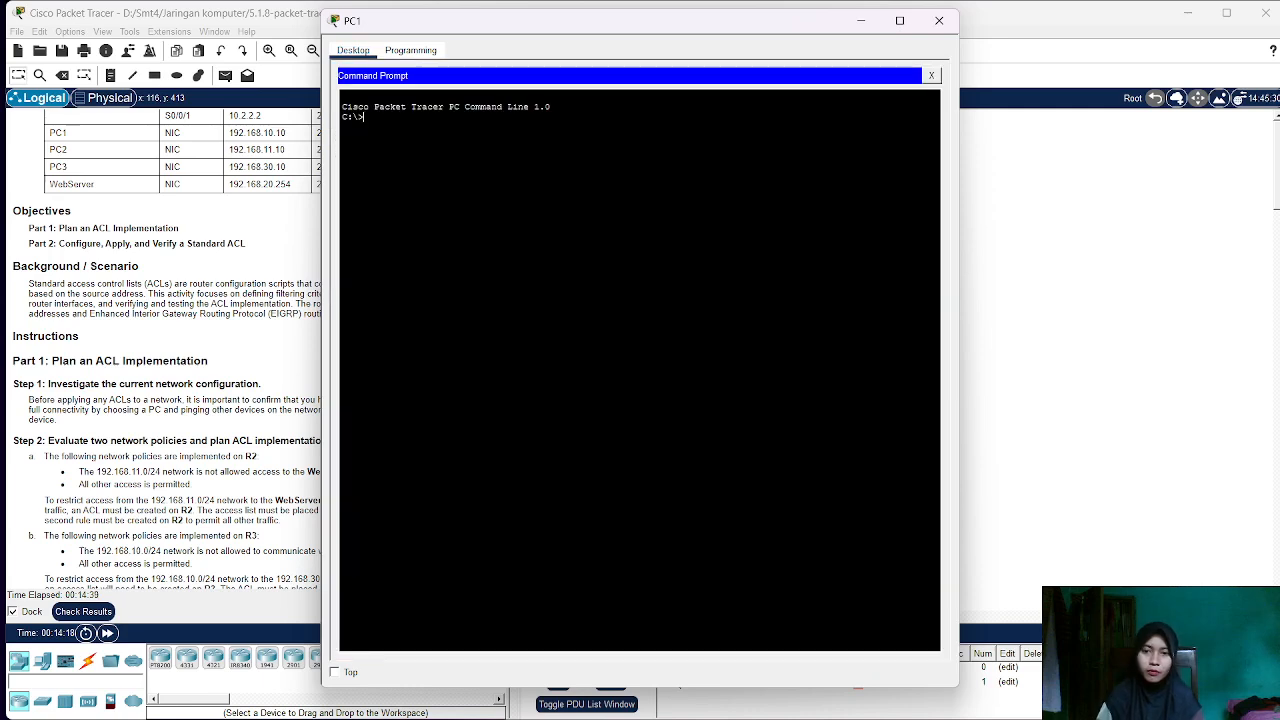
type("ping")
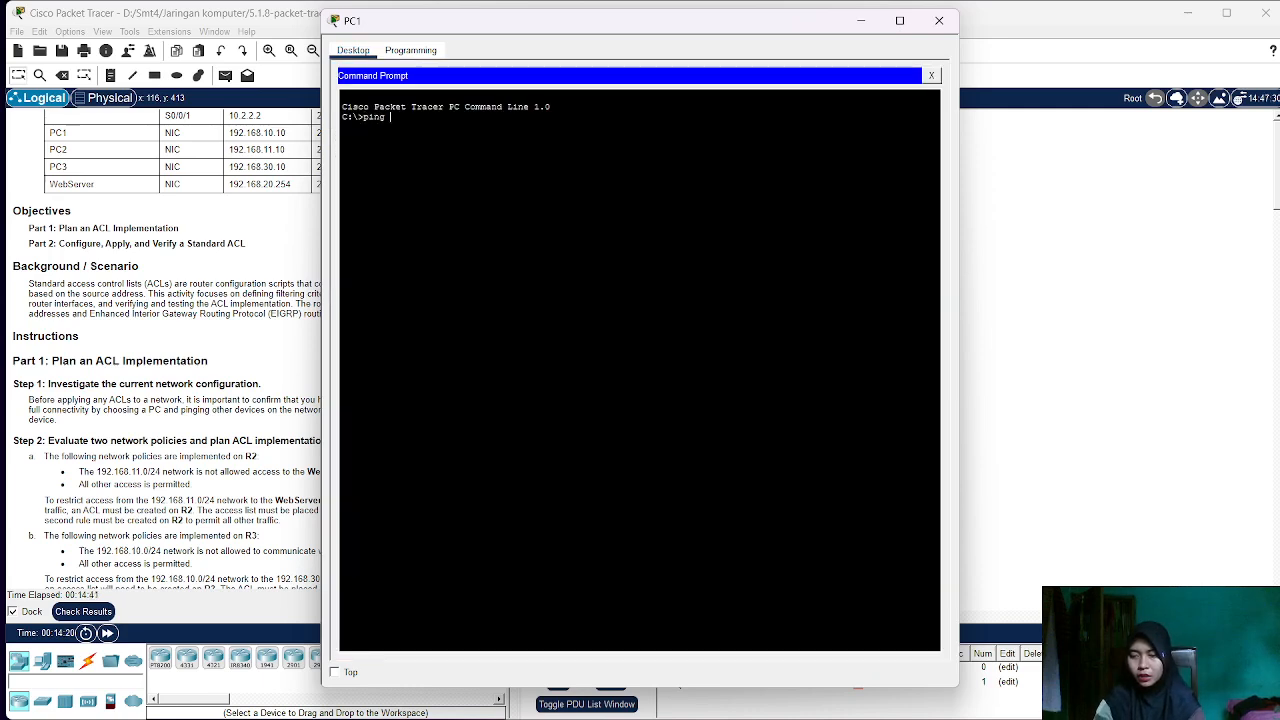
type(" 192.")
type("168")
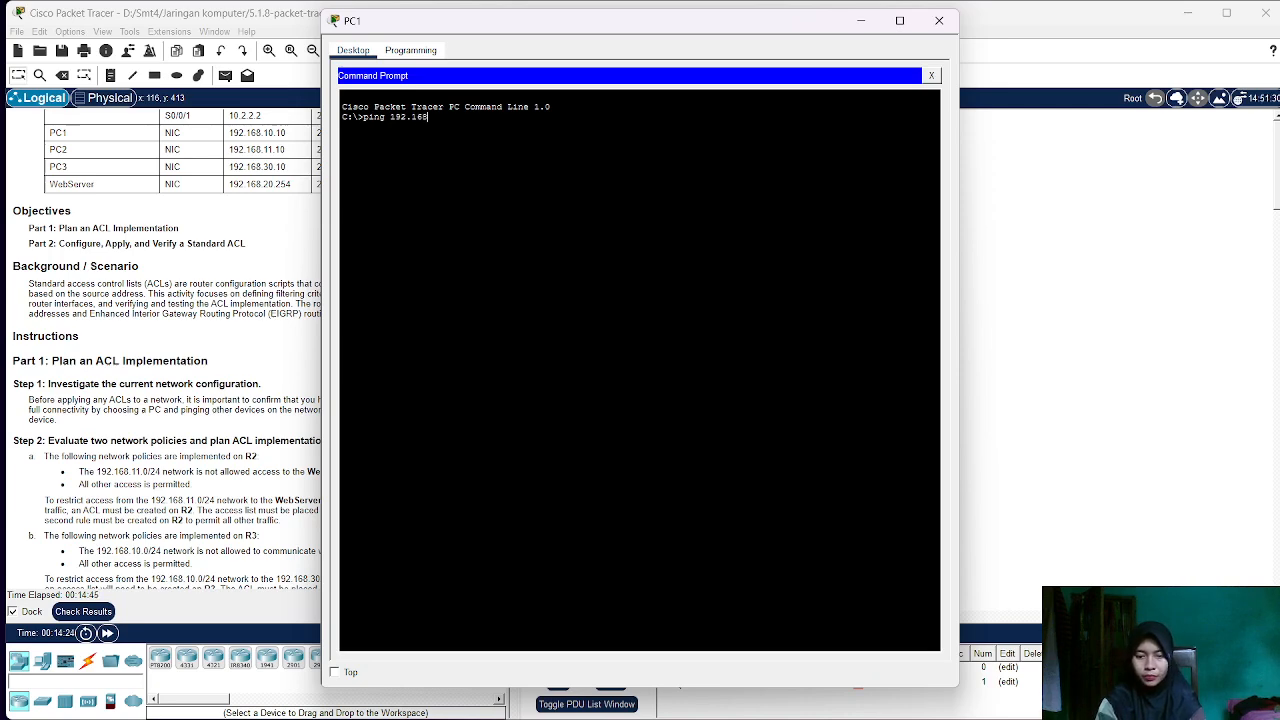
type(".30.10")
key("Return")
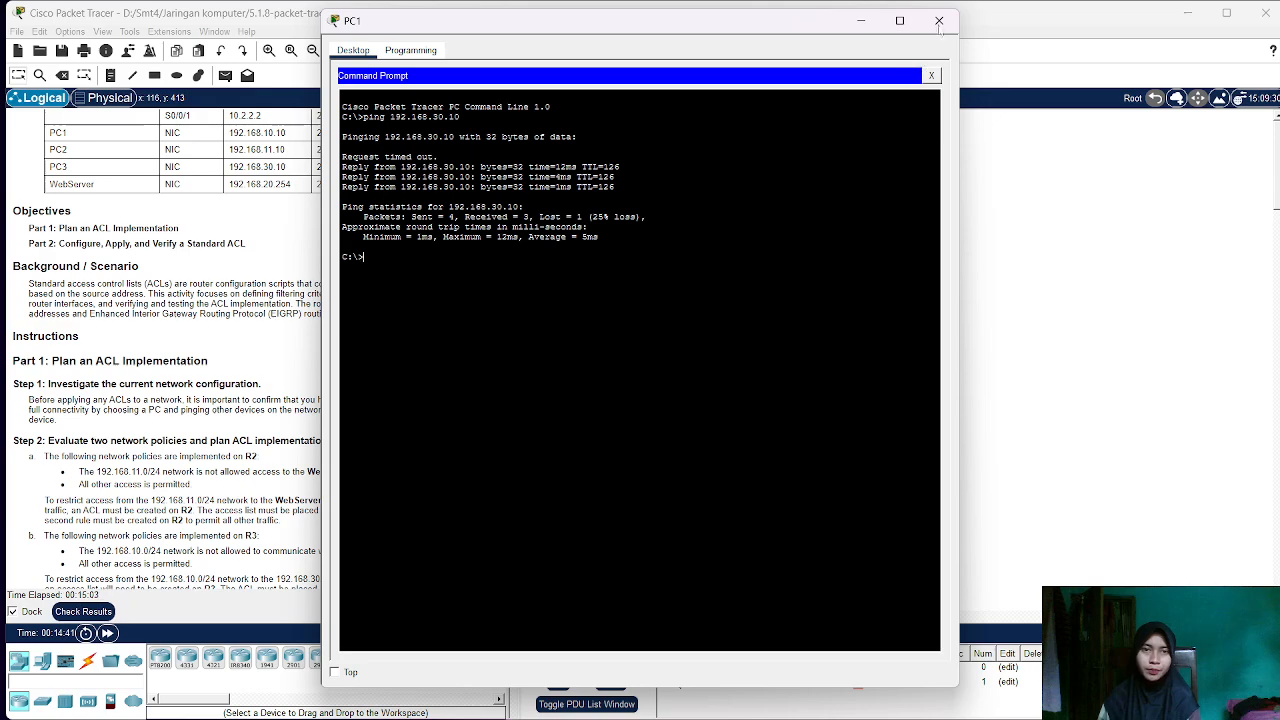
left_click(939, 21)
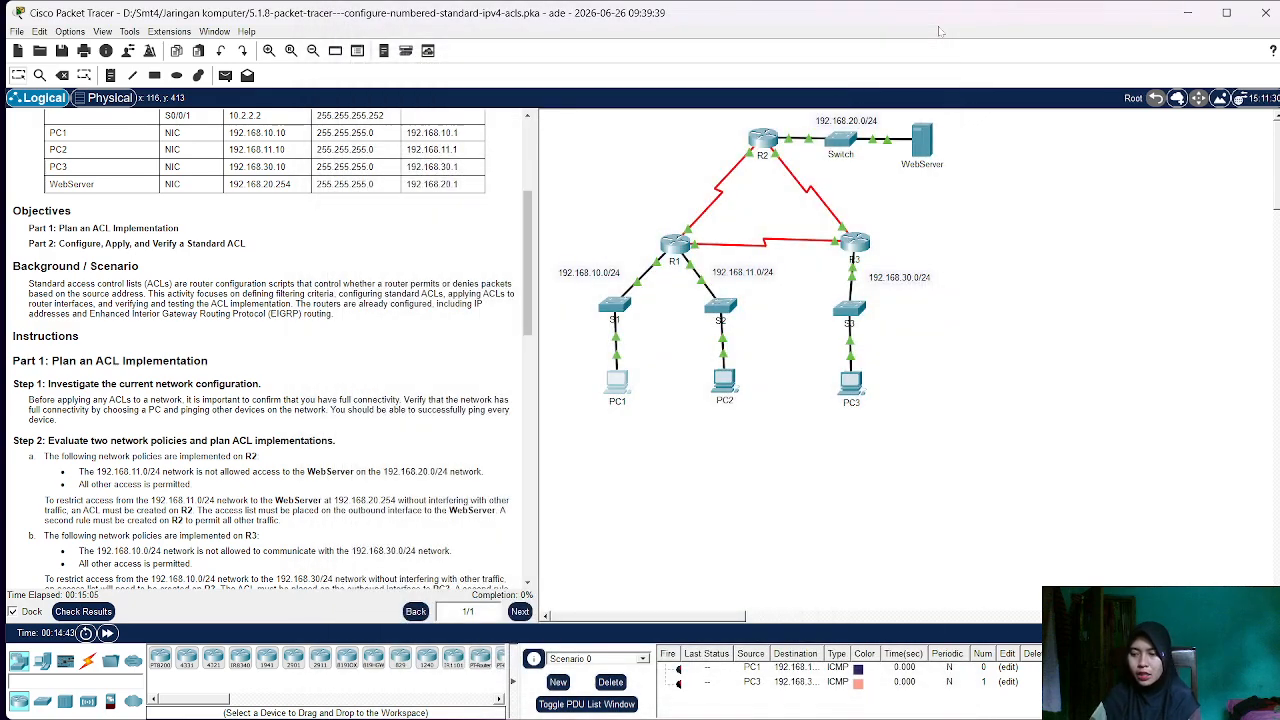
- Open router R2's command line and enter global configuration mode with ena and config t
scroll(405, 246, "down", 3)
scroll(341, 245, "down", 1)
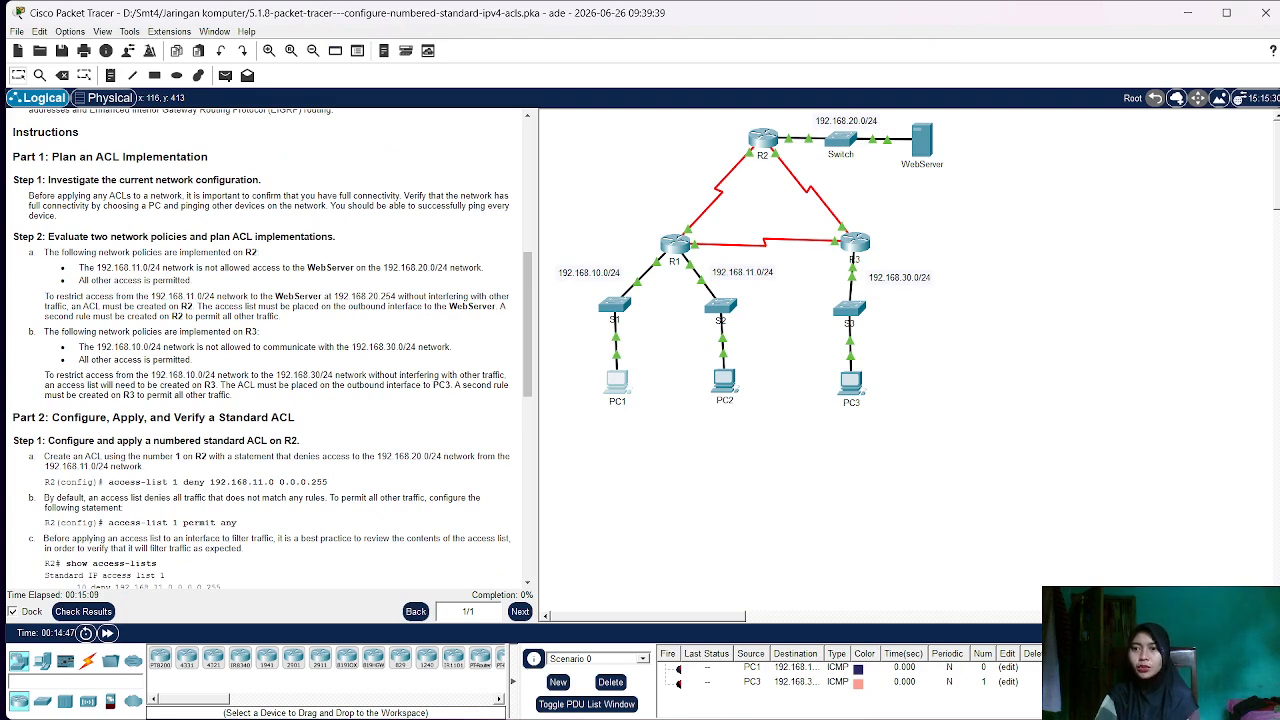
left_click_drag(337, 239, 14, 243)
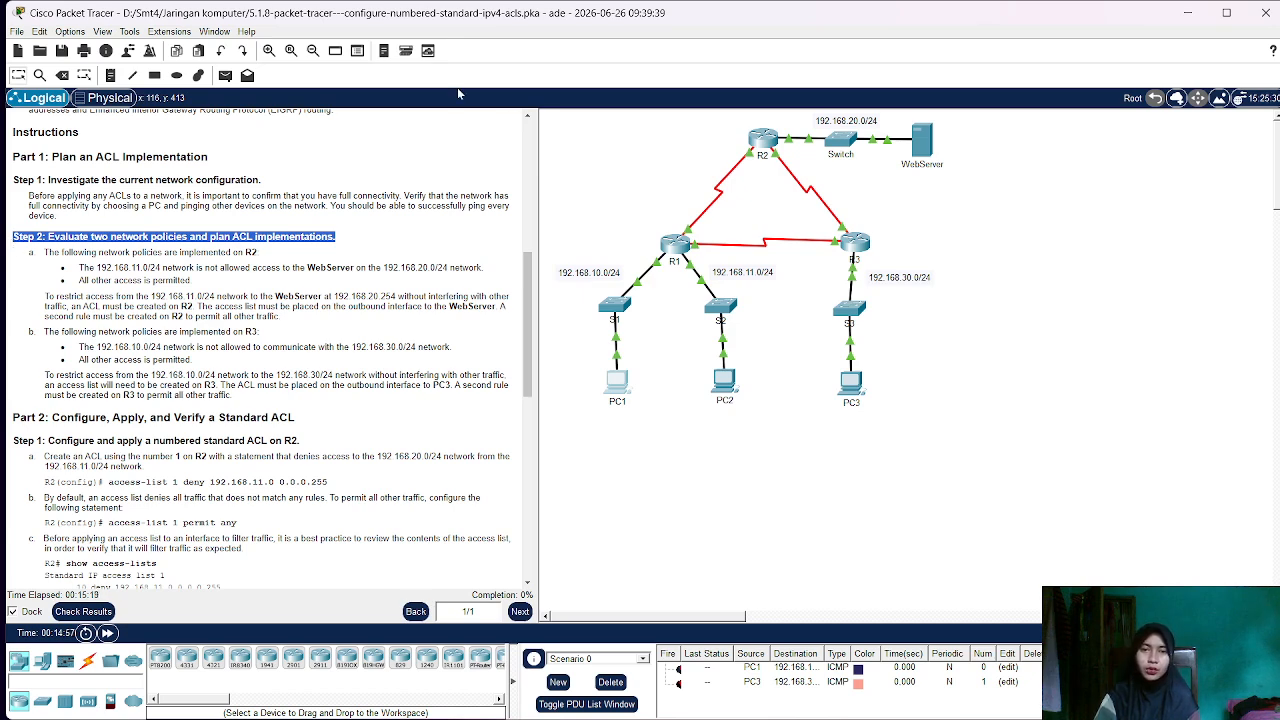
left_click(760, 138)
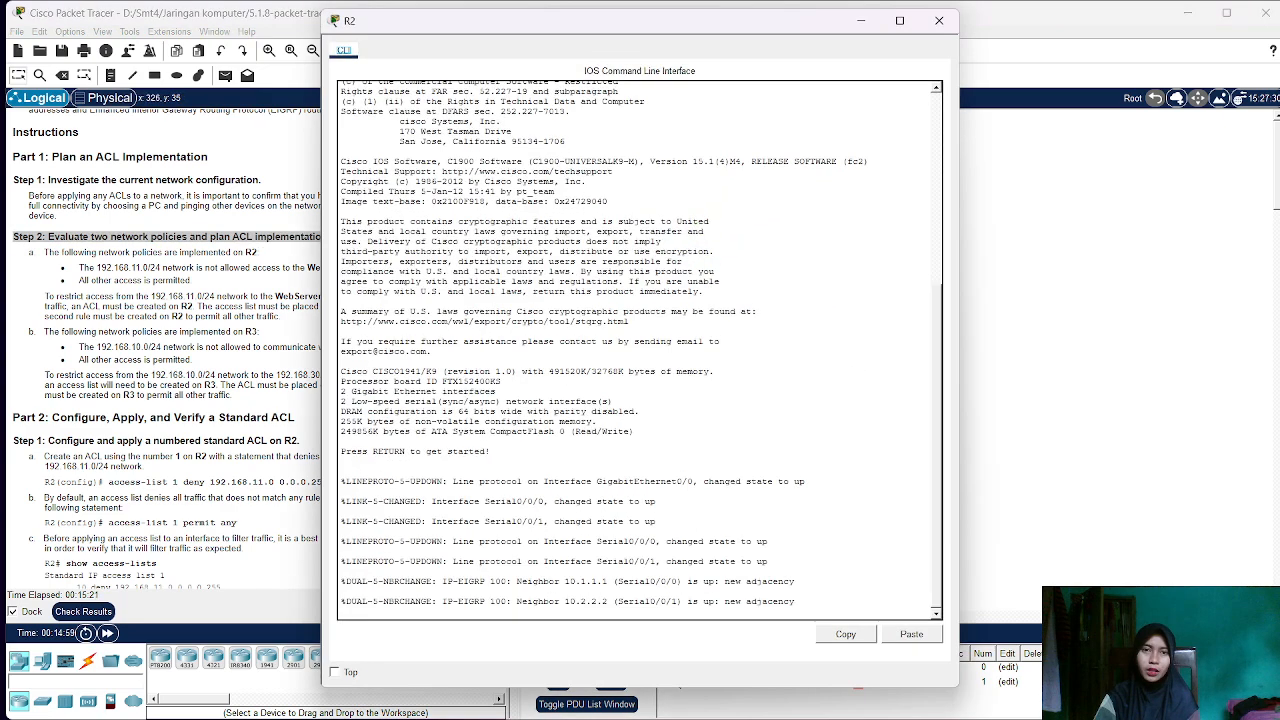
key("Return")
type("ena")
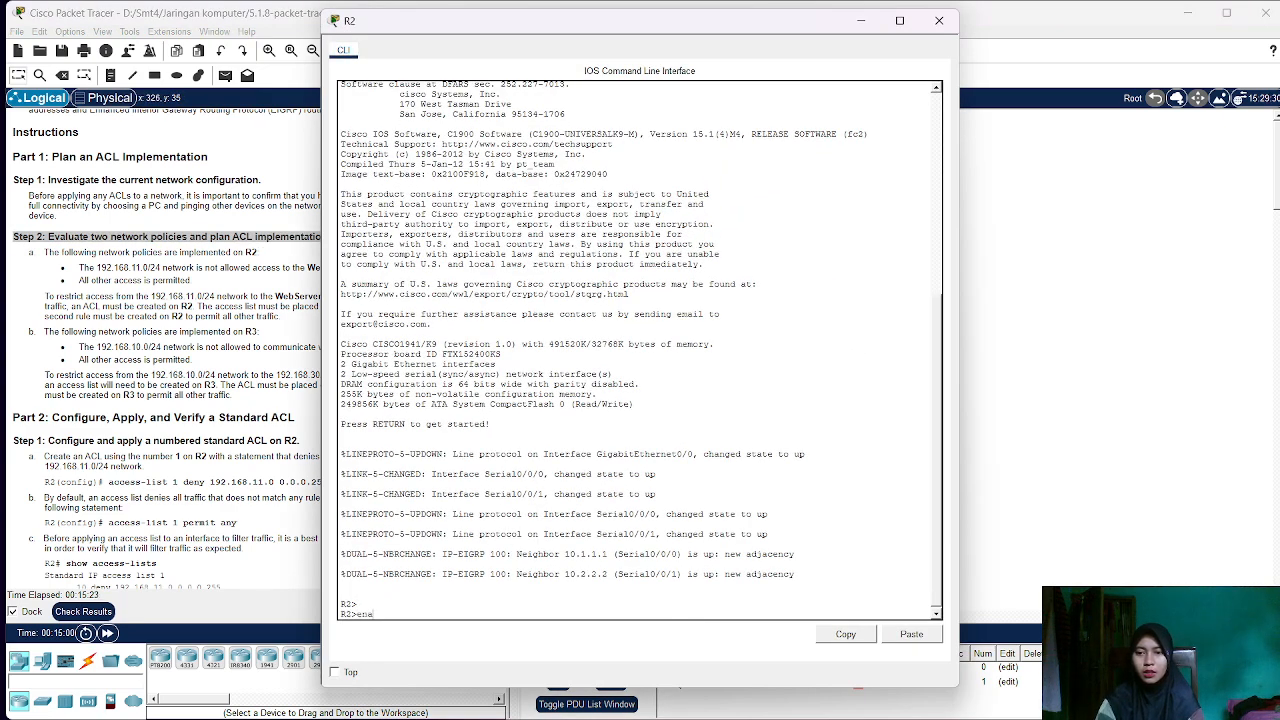
key("Return")
type("config t")
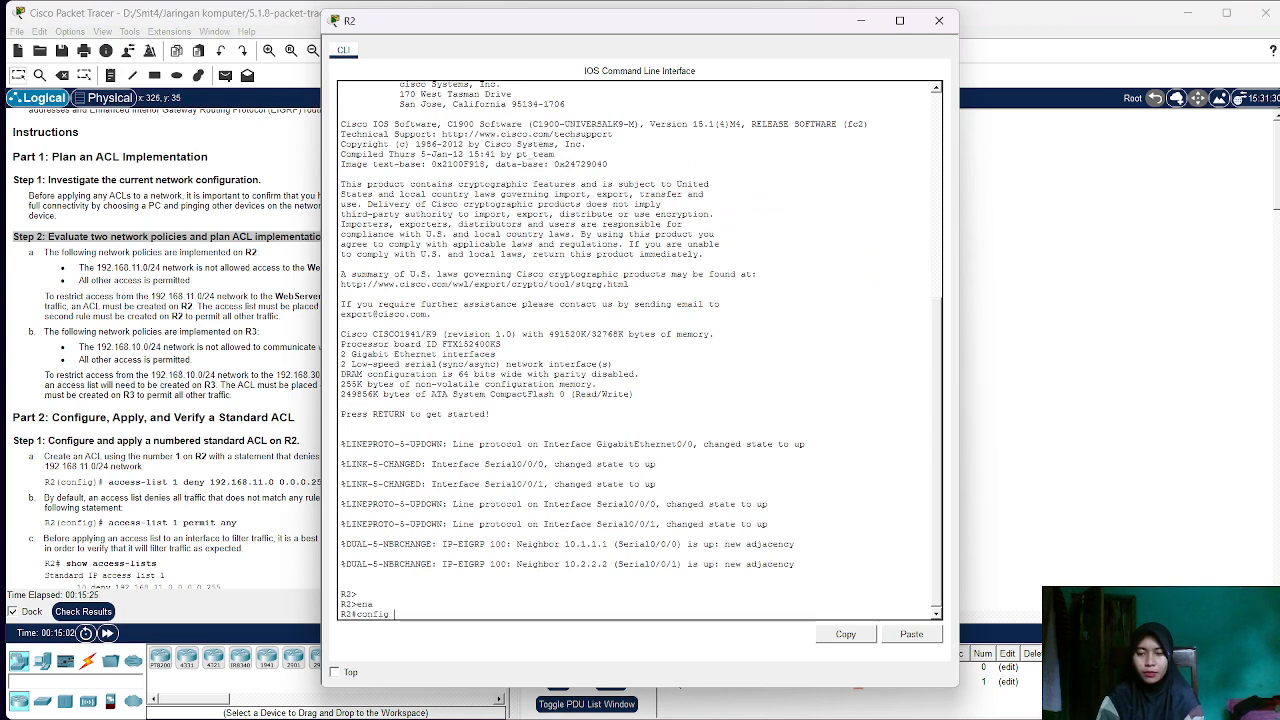
key("Return")
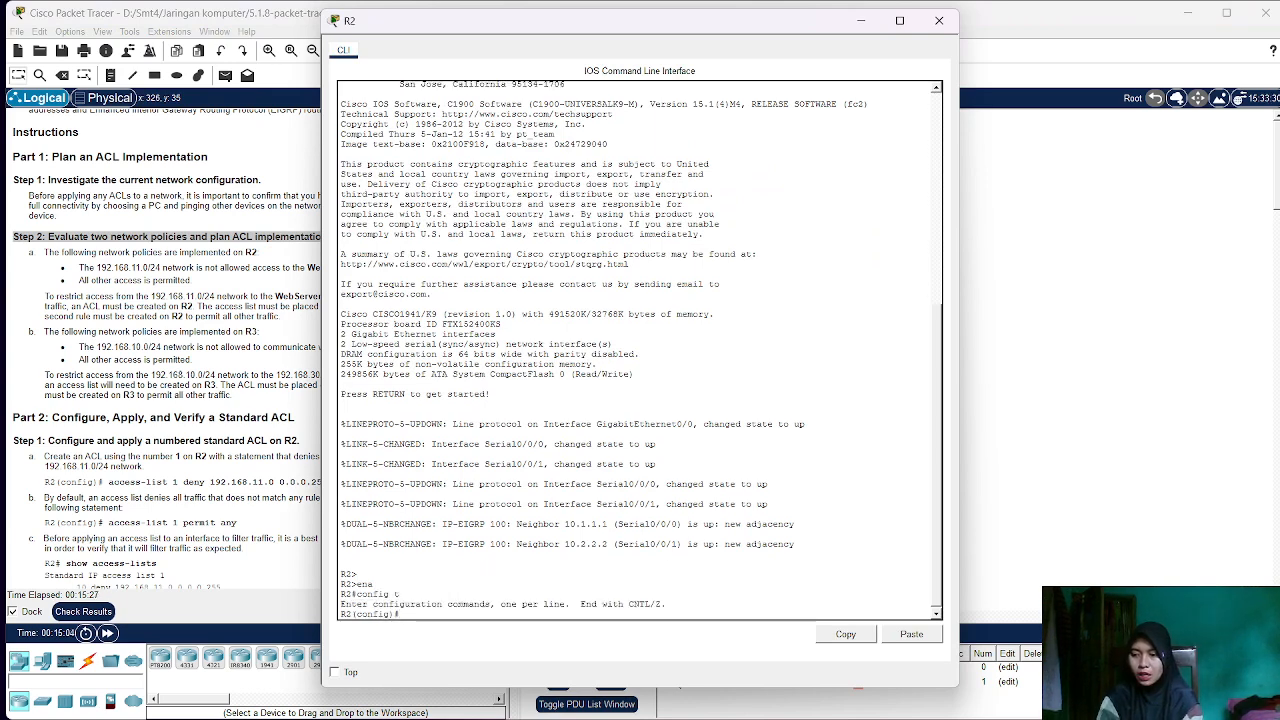
- Create access list 1 on R2 with a statement denying the 192.168.11.0 network, using wildcard mask 0.0.0.255
type("acc")
key("Tab")
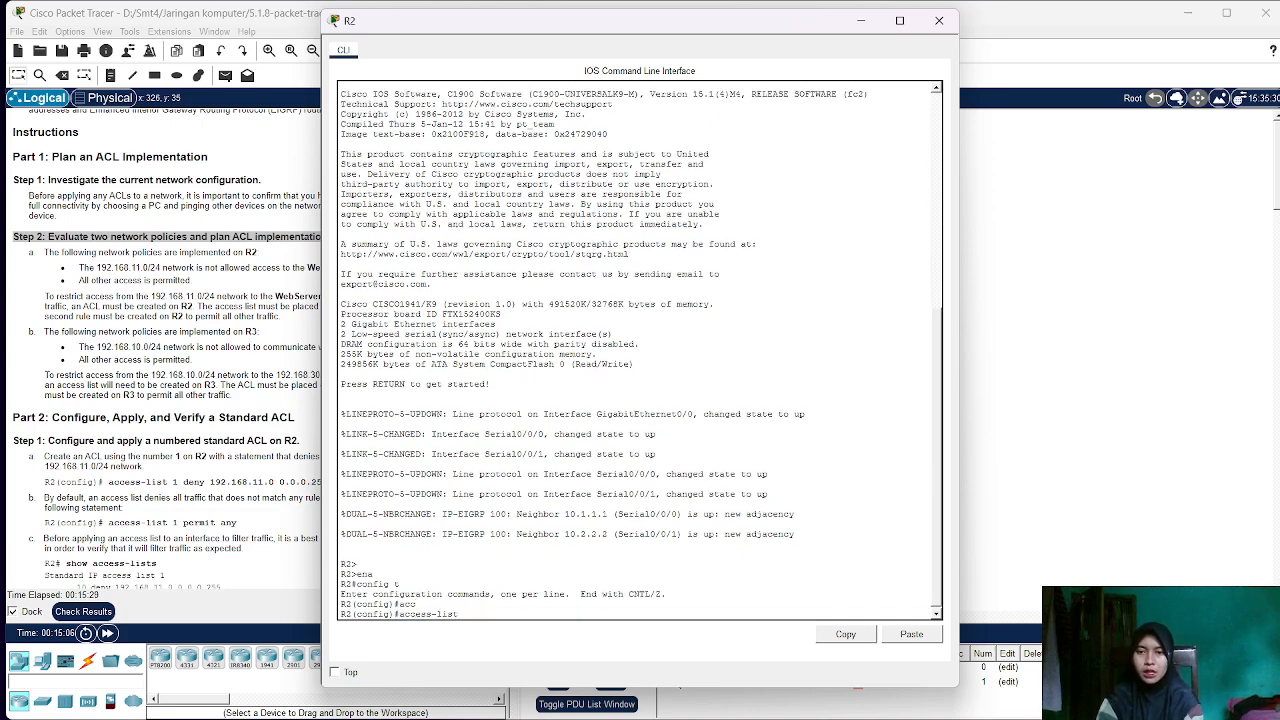
type("1 ")
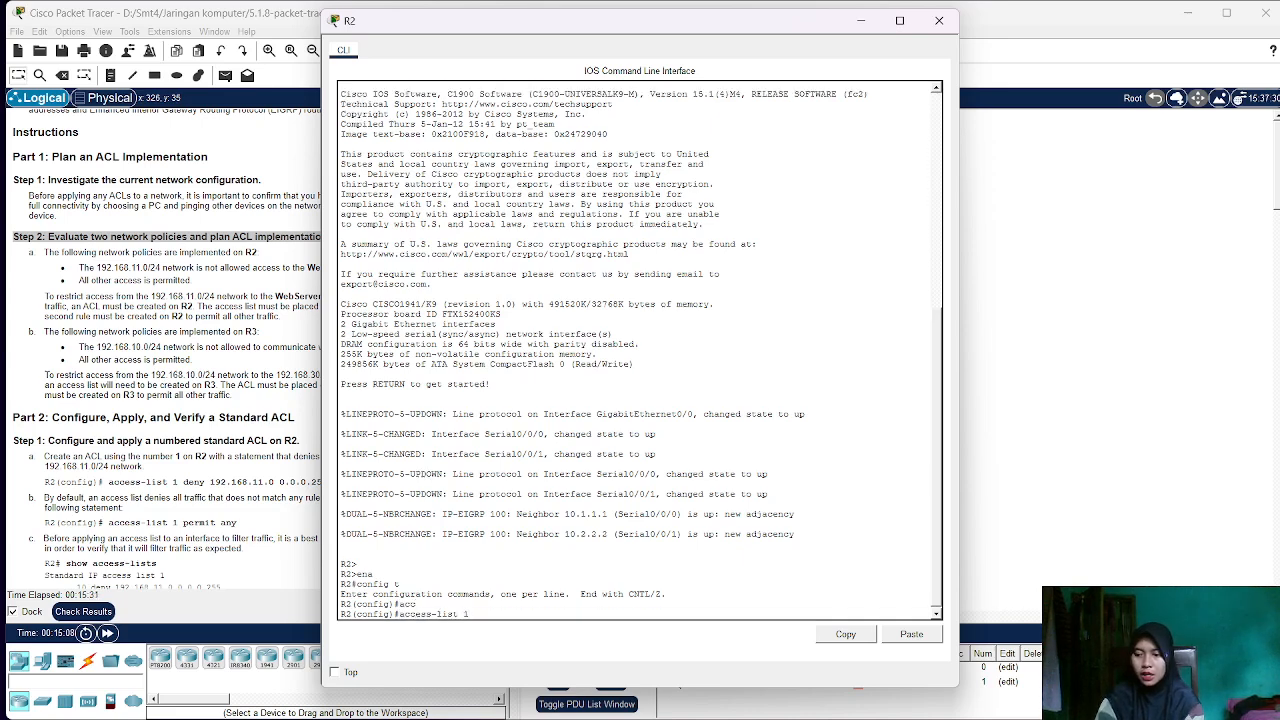
type("den")
key("Tab")
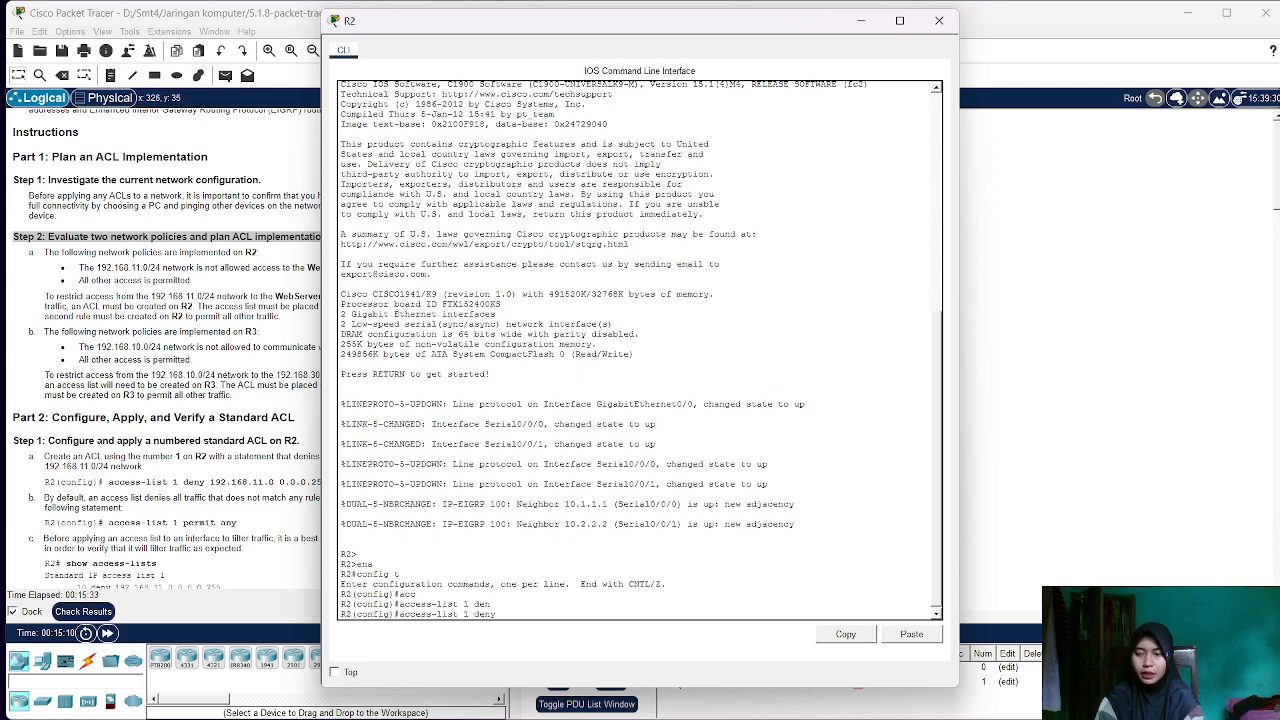
type("192")
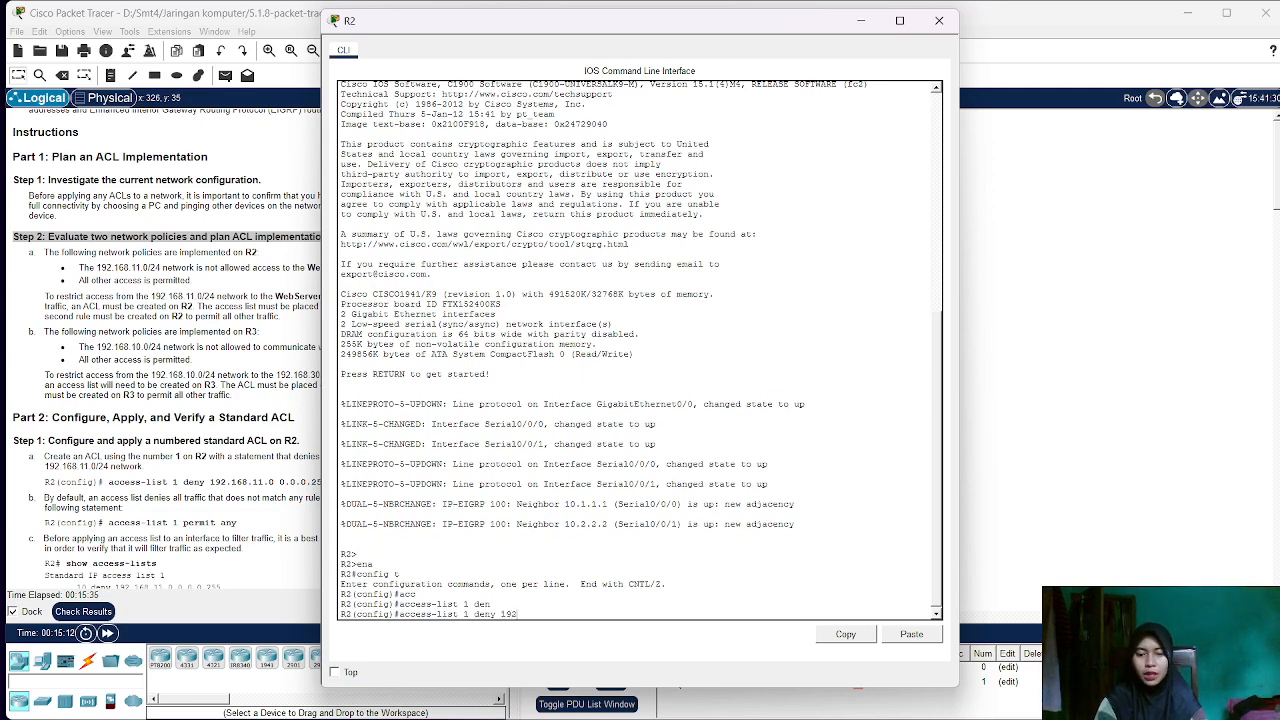
type(".168.")
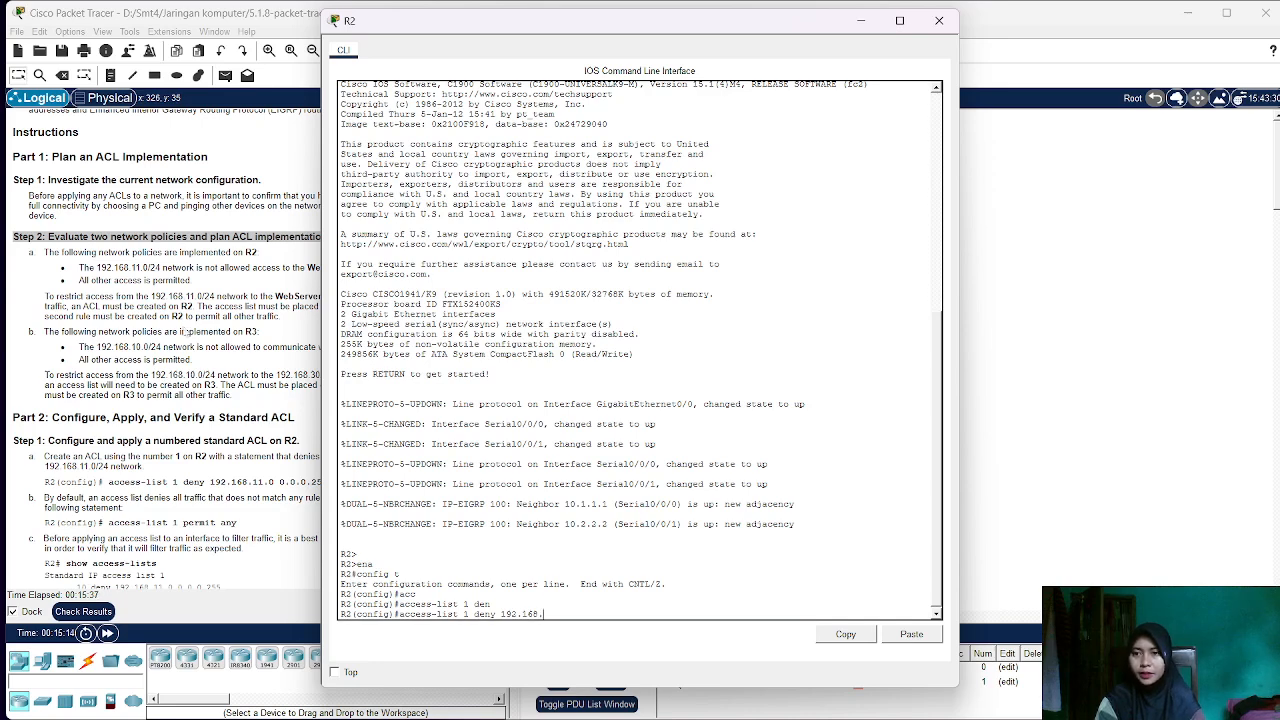
scroll(186, 332, "up", 4)
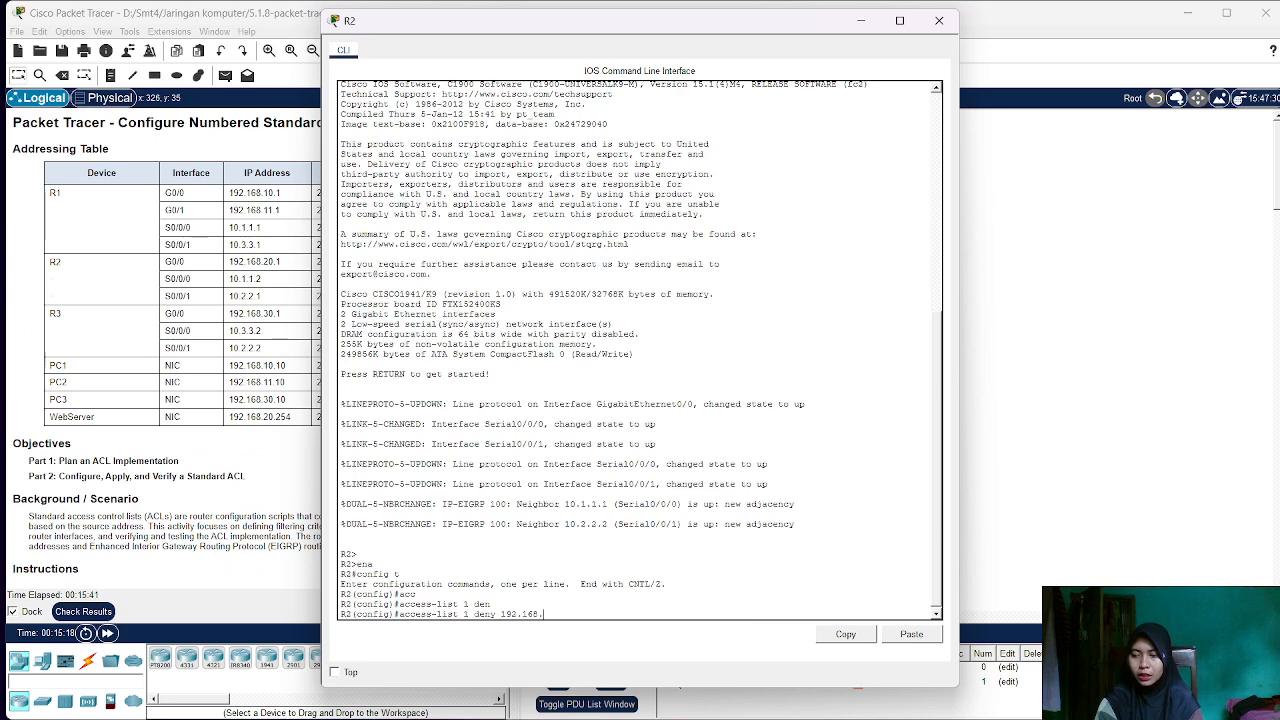
type("11.0")
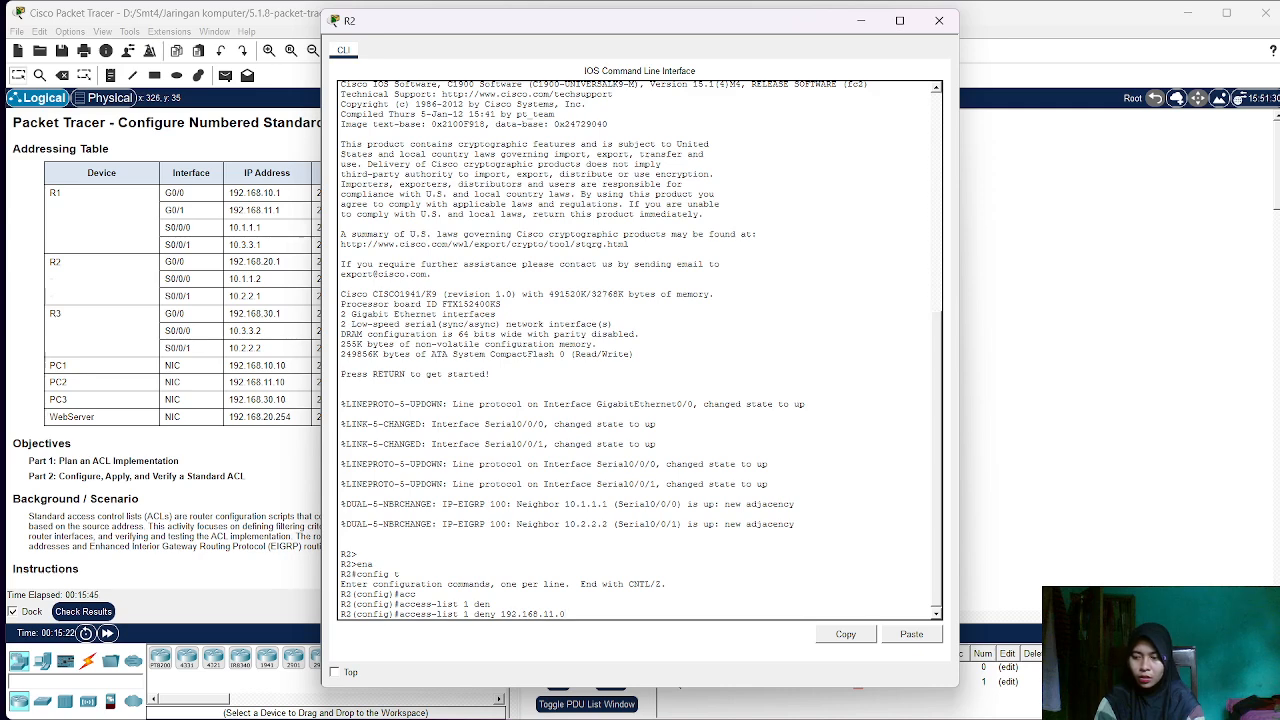
type(" 0")
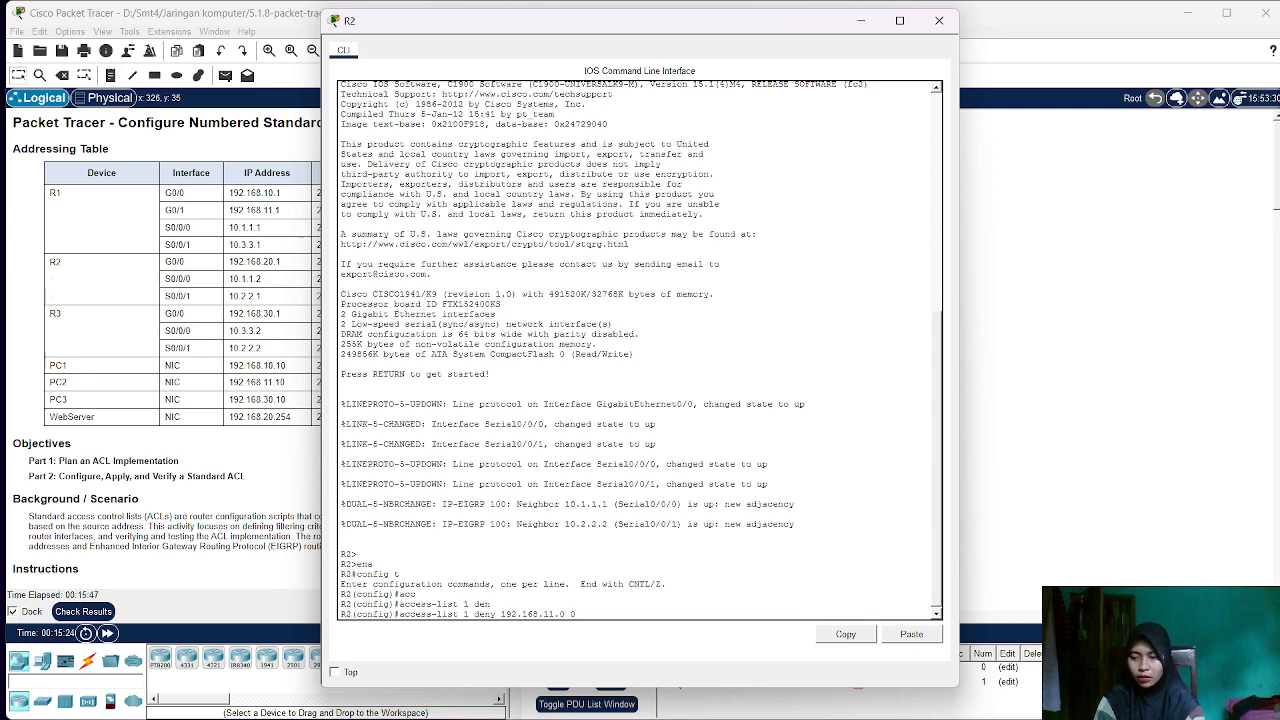
type(".0.0")
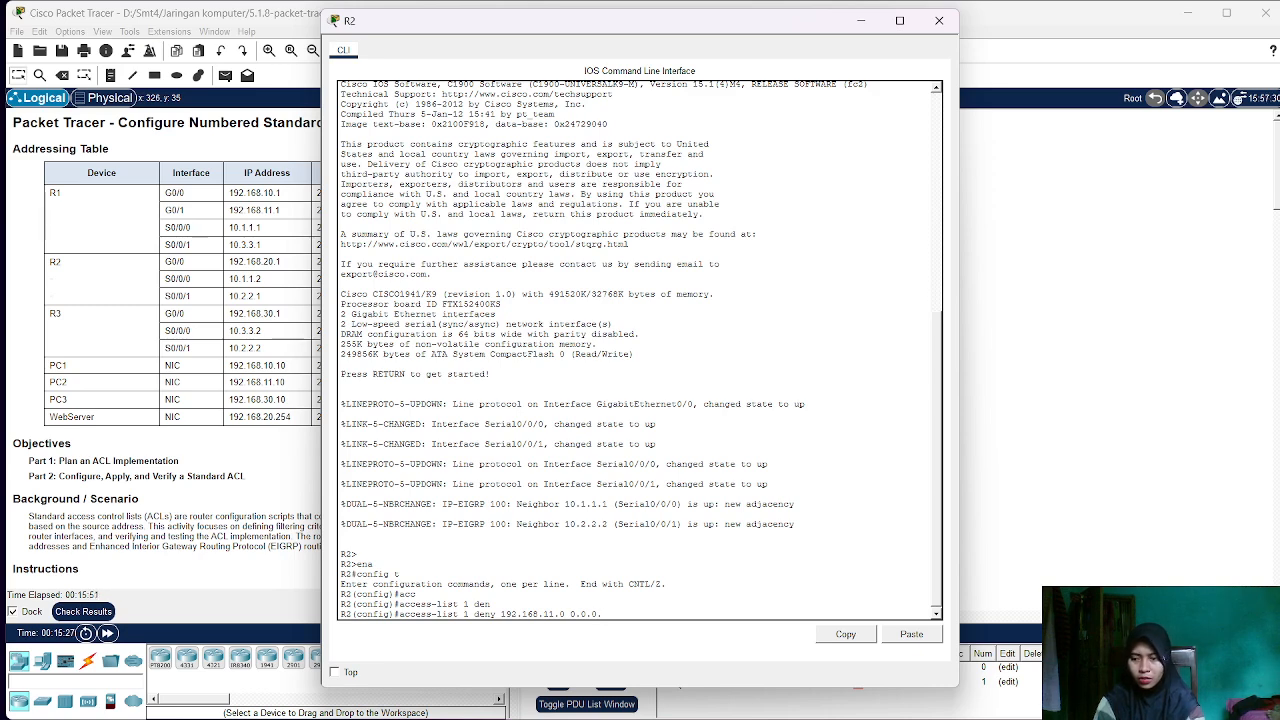
type(".255")
key("Return")
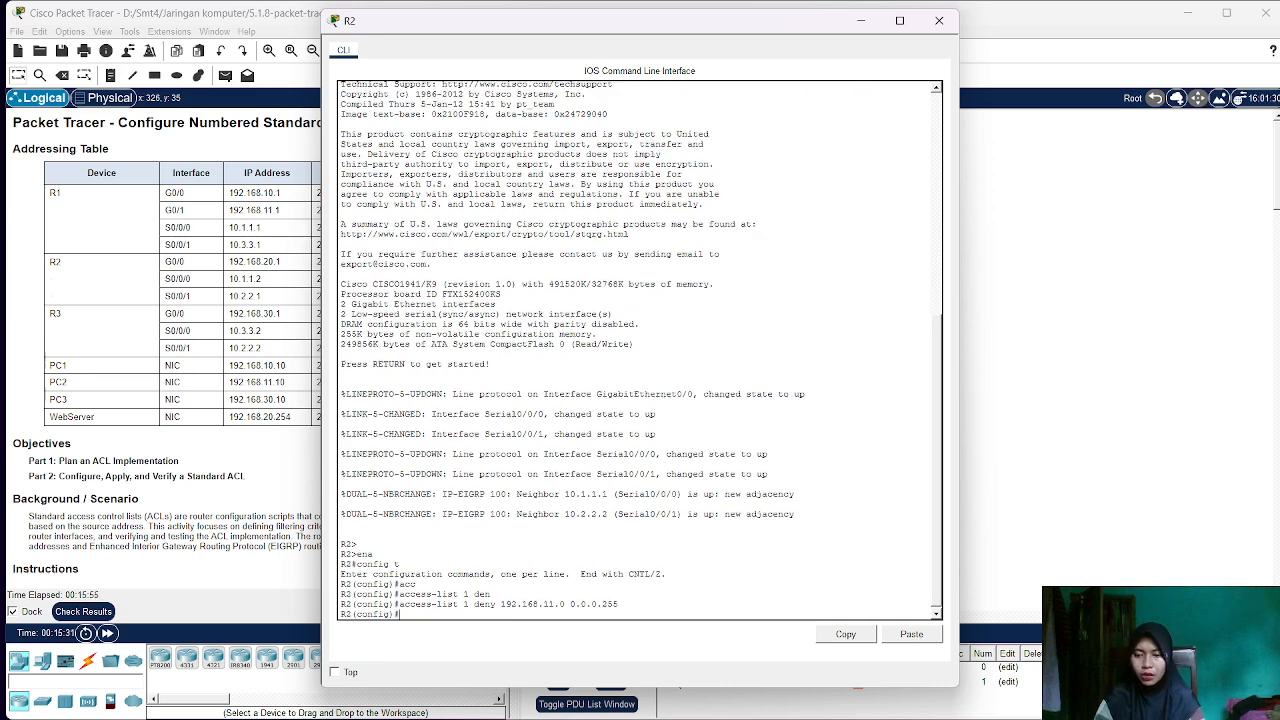
- Add a permit any statement to access list 1 on R2
type("ac")
key("Tab")
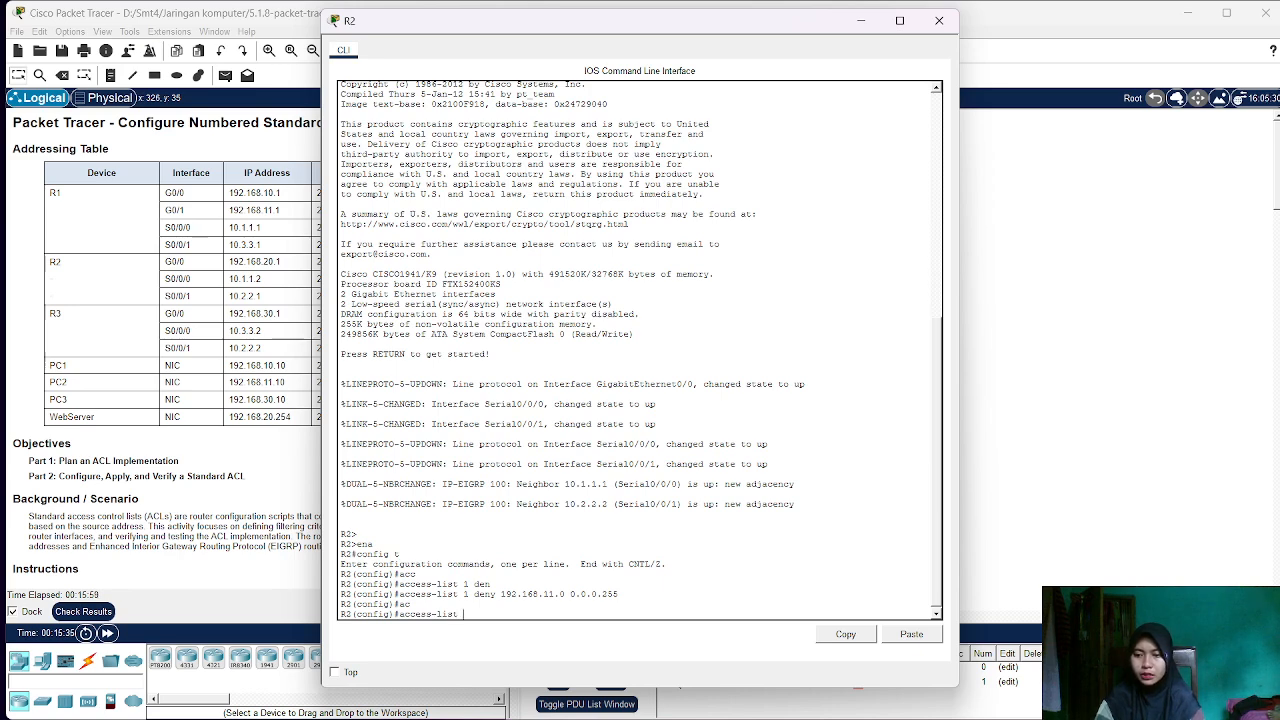
type("1")
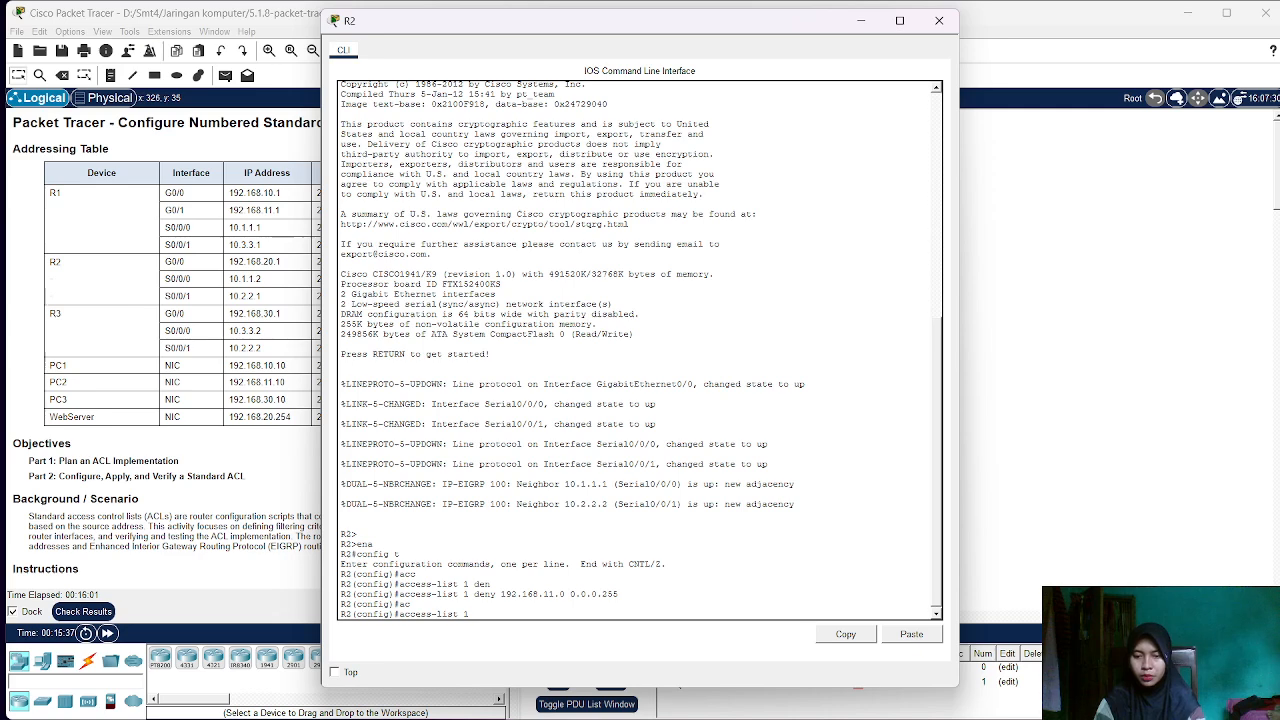
type(" per")
key("Tab")
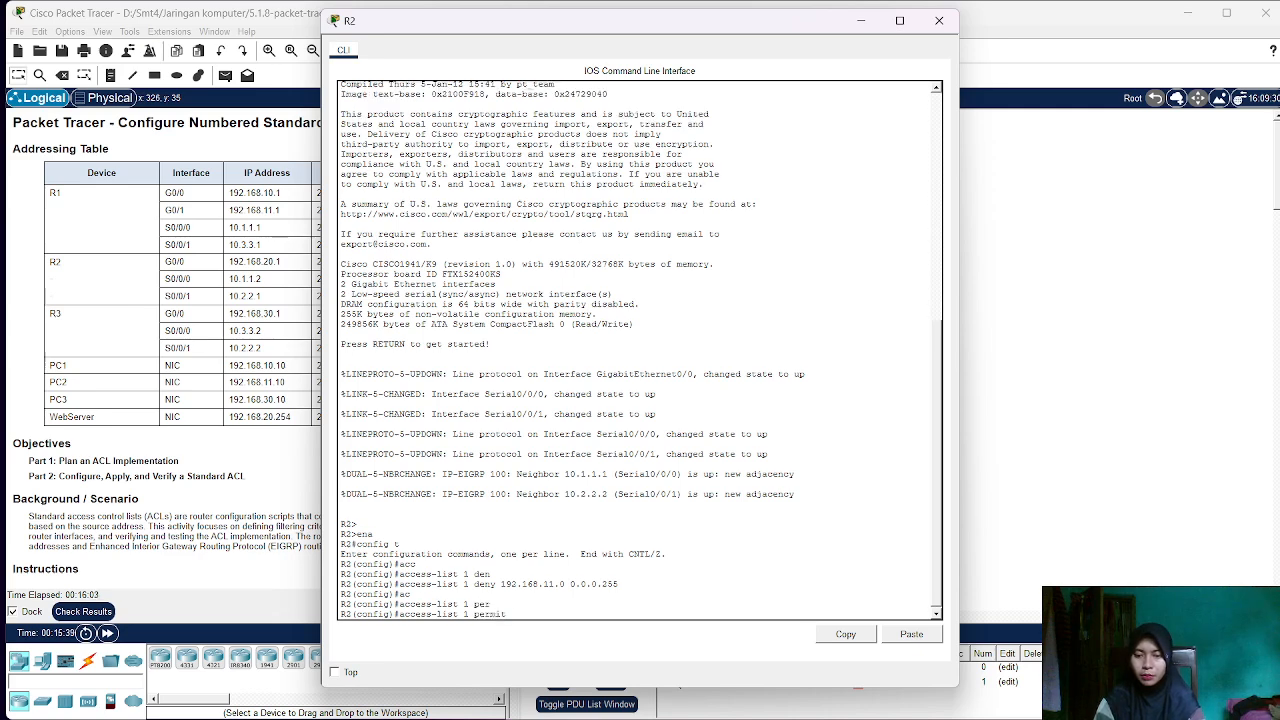
type("an")
key("Tab")
key("Return")
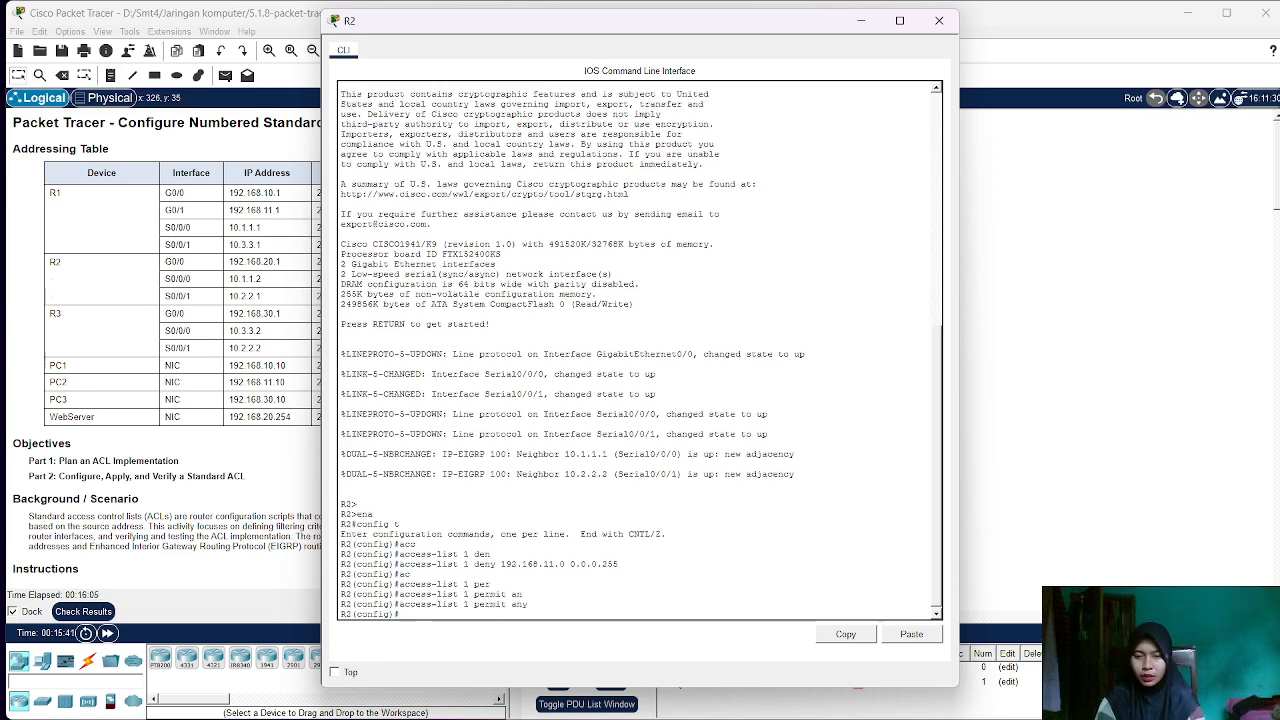
- Apply access list 1 to outbound traffic on R2's interface g0/0 with ip access-group 1 out
type("int")
key("Tab")
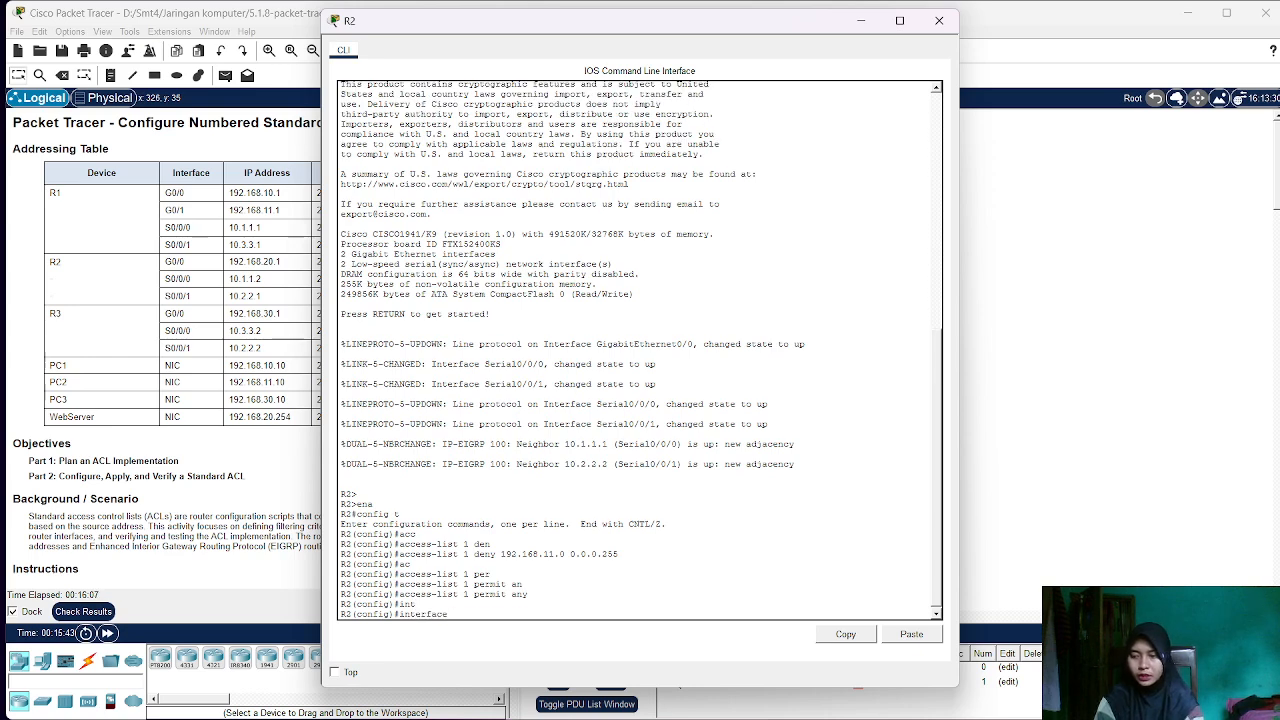
type("g")
type("0/0")
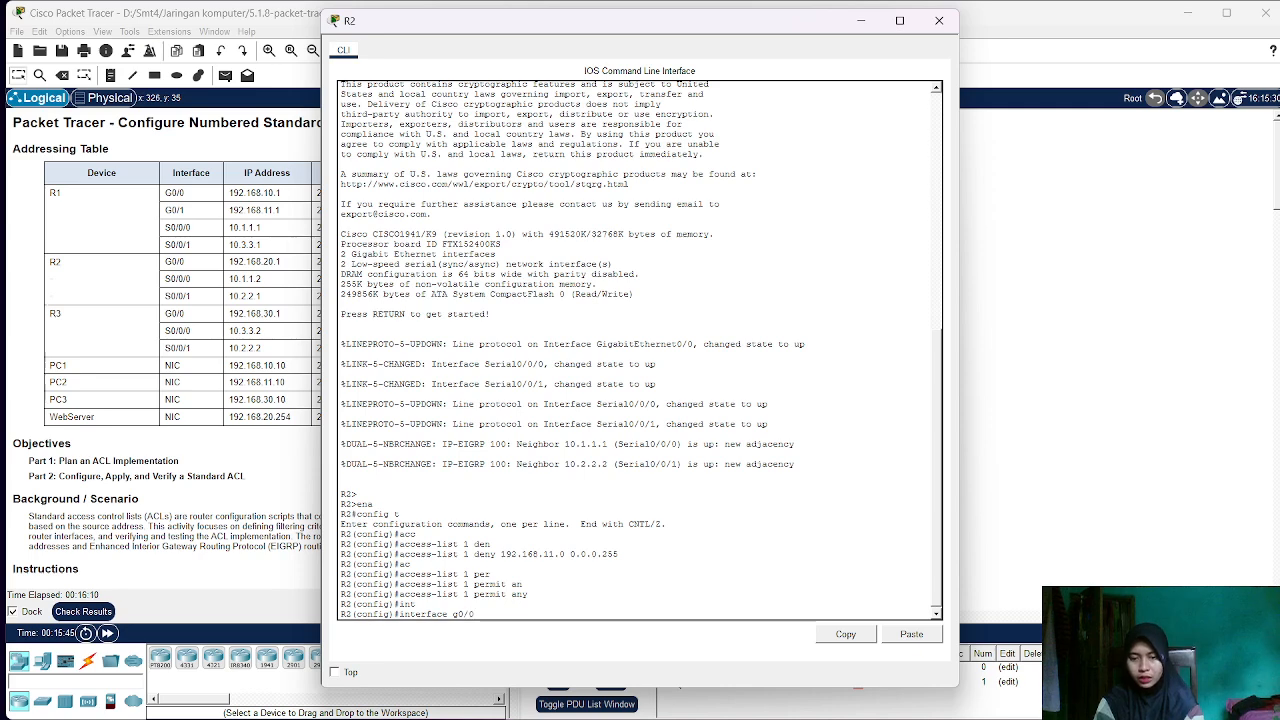
key("Return")
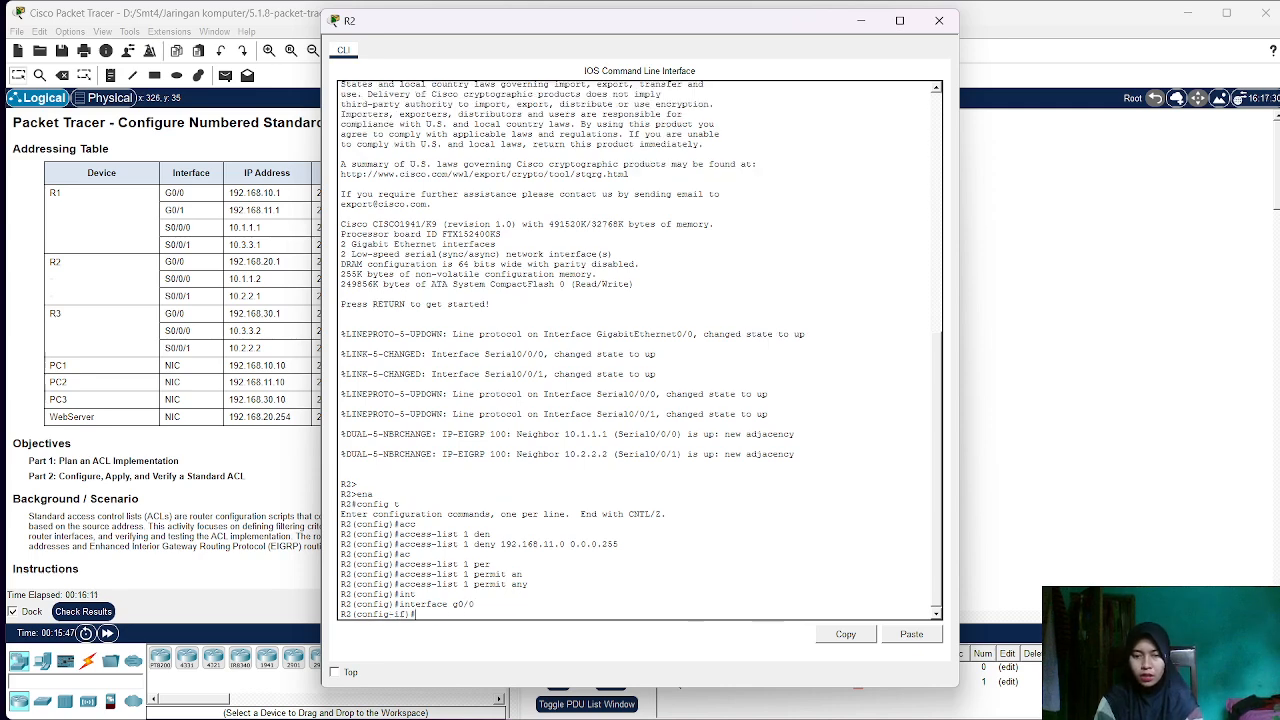
type("ip")
type(" g")
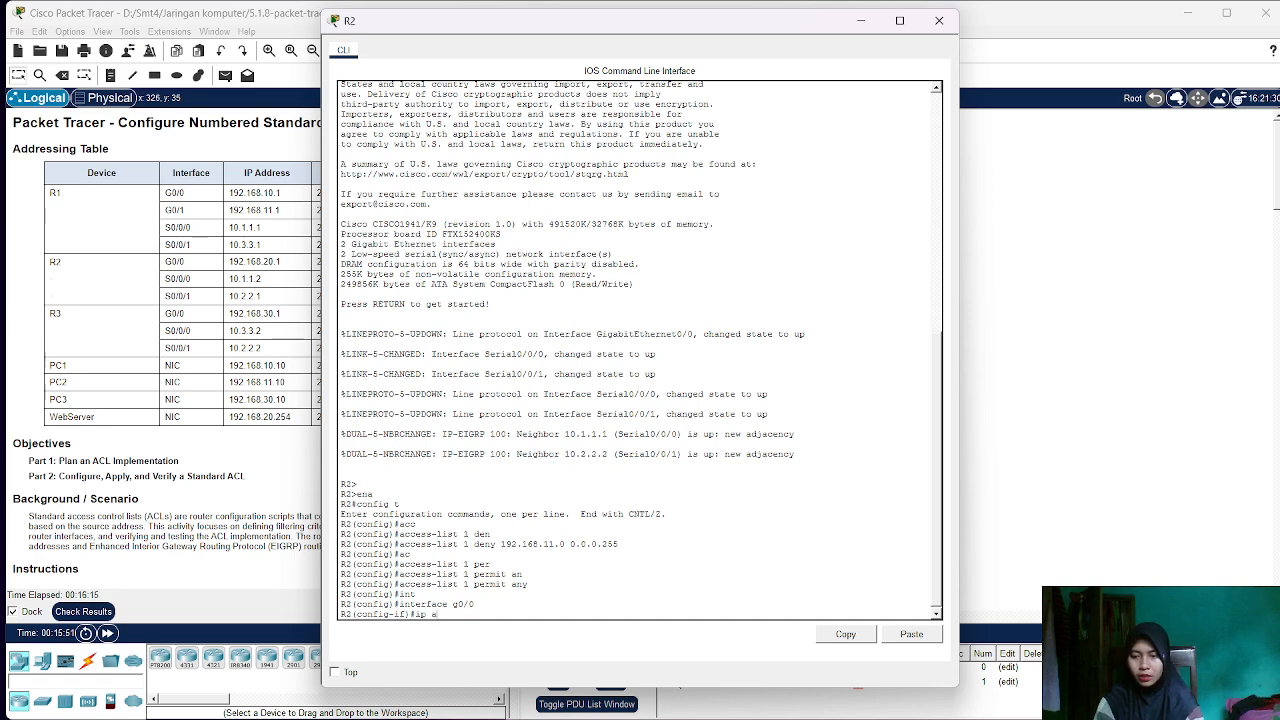
type("cc")
key("Tab")
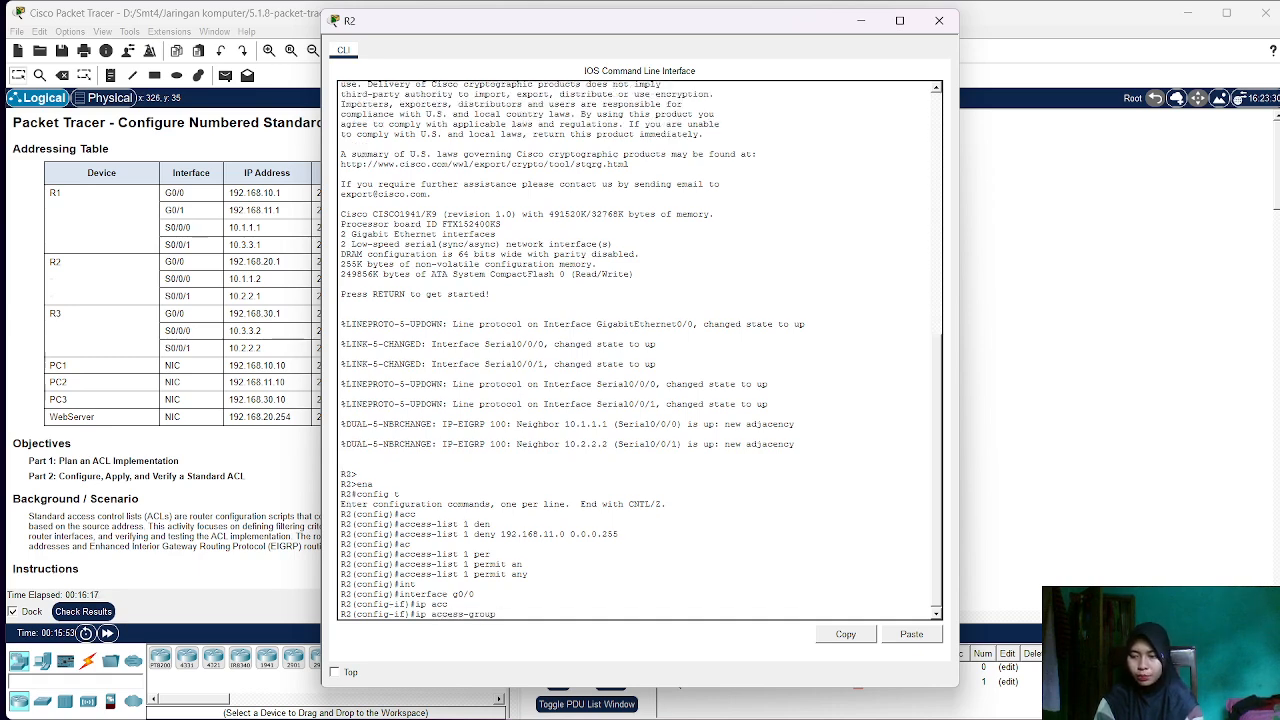
type("1 out")
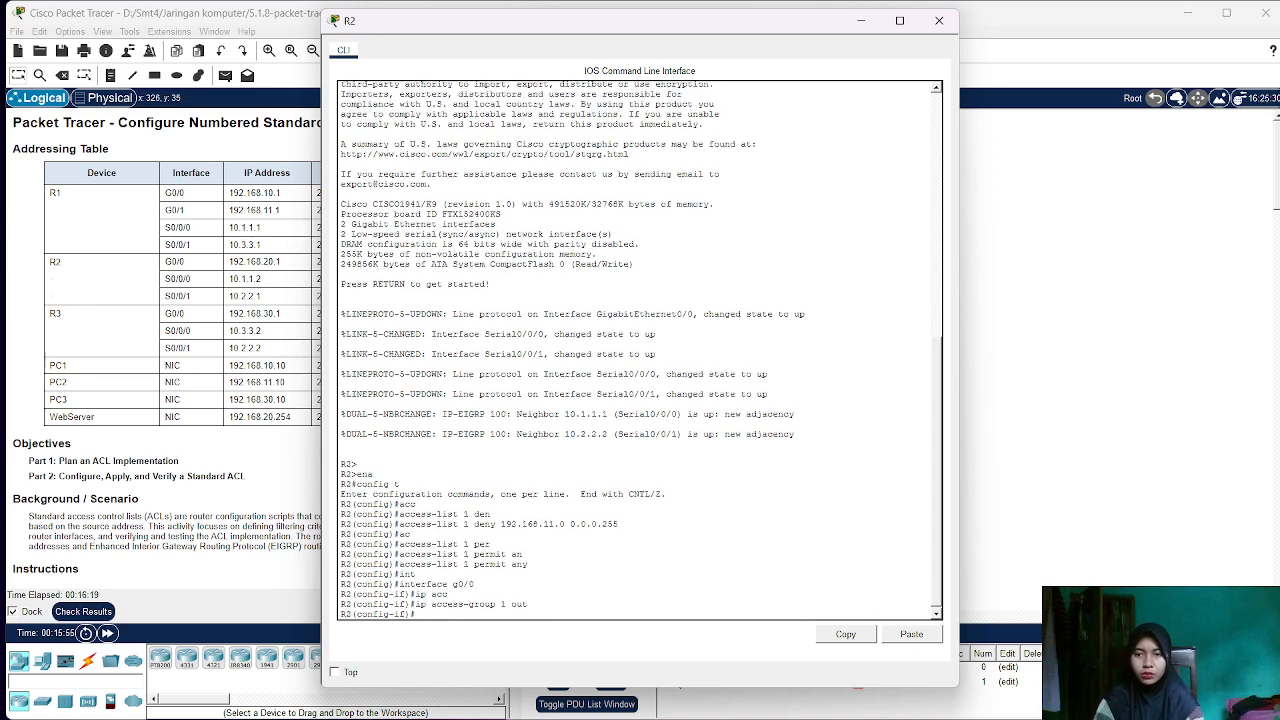
key("Return")
- Leave configuration mode on R2 with end and save the configuration with wr
type("e")
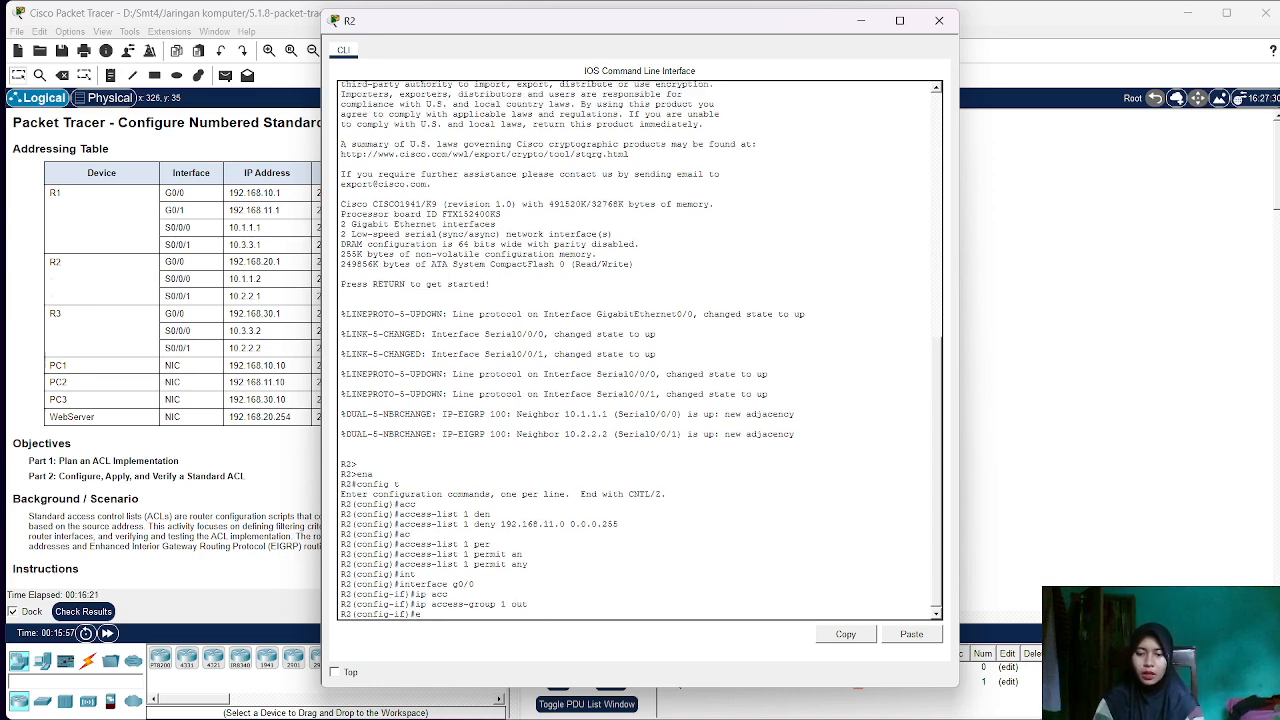
type("nd")
key("Return")
type("wr")
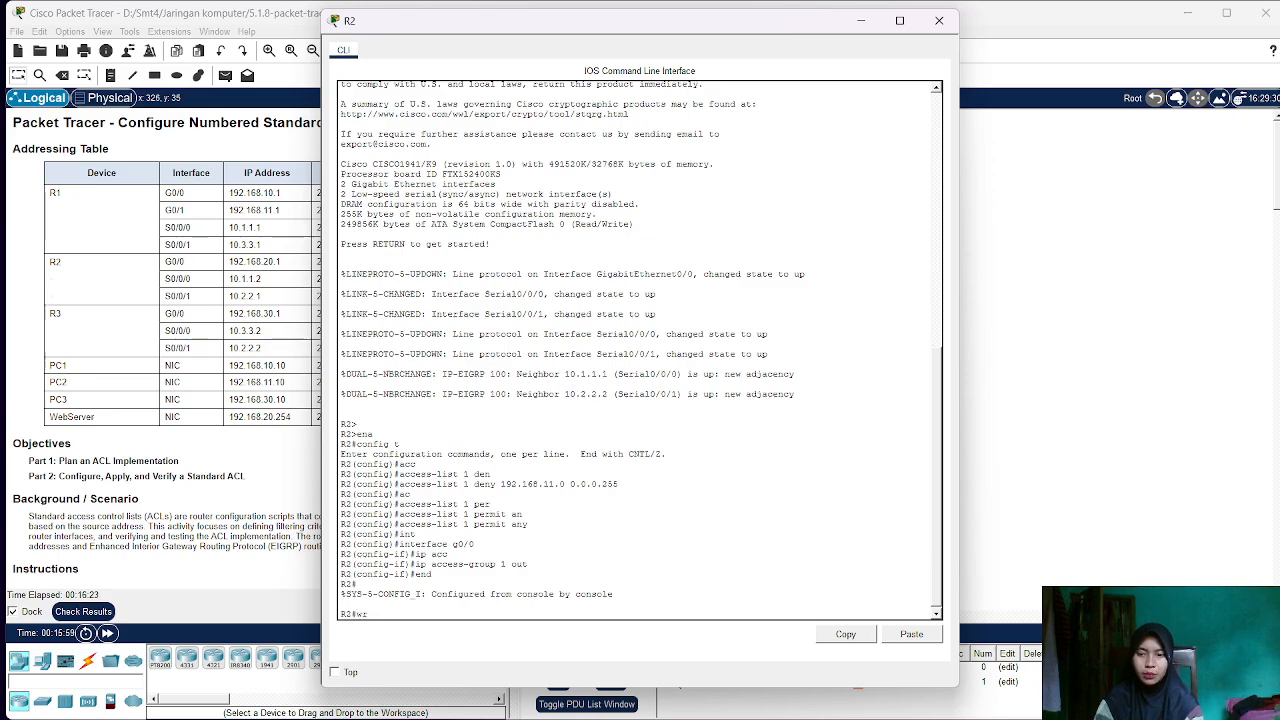
key("Return")
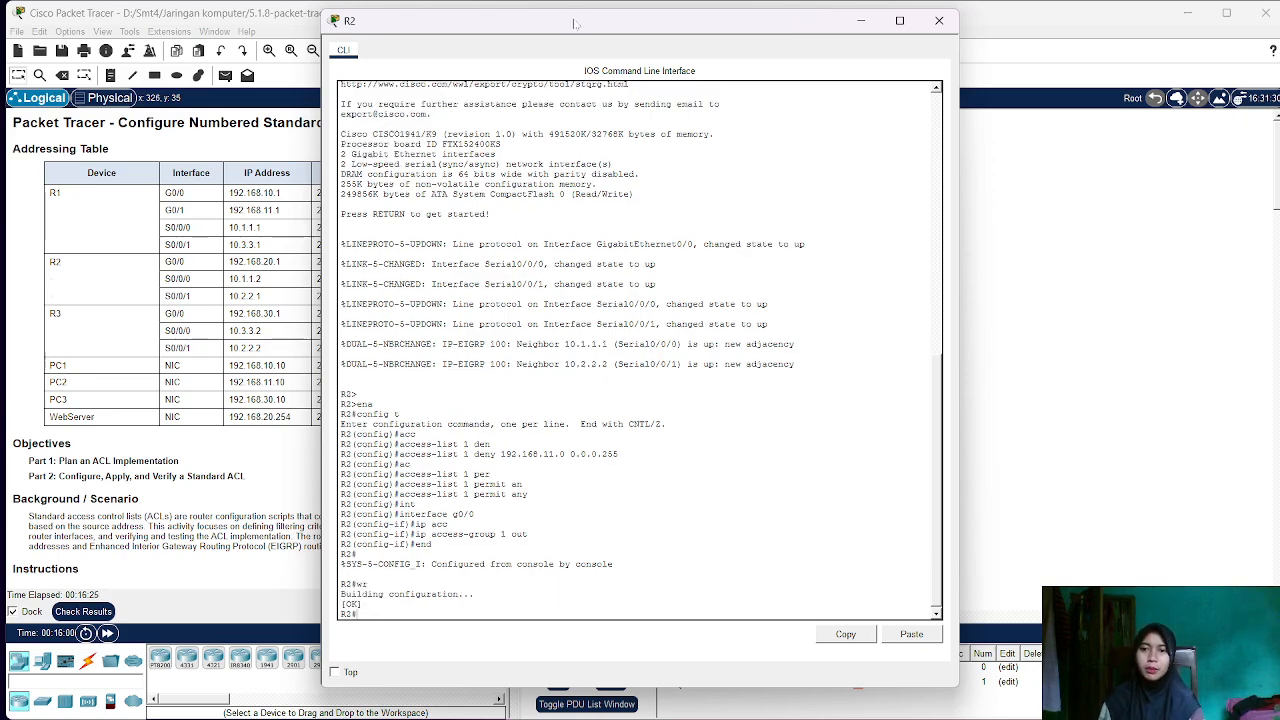
- Consult the Part 2 instructions, open router R3's command line and enter global configuration mode from the terminal with ena and config
left_click_drag(572, 20, 847, 30)
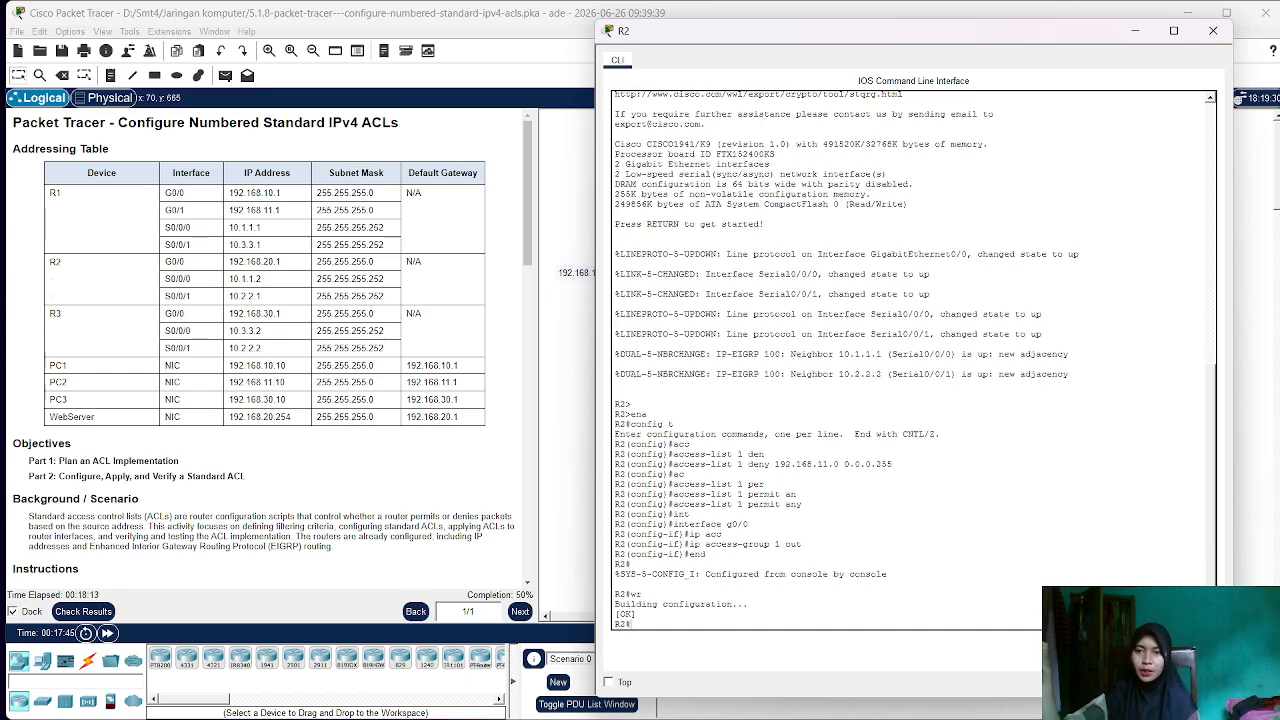
scroll(205, 455, "down", 5)
scroll(205, 455, "down", 4)
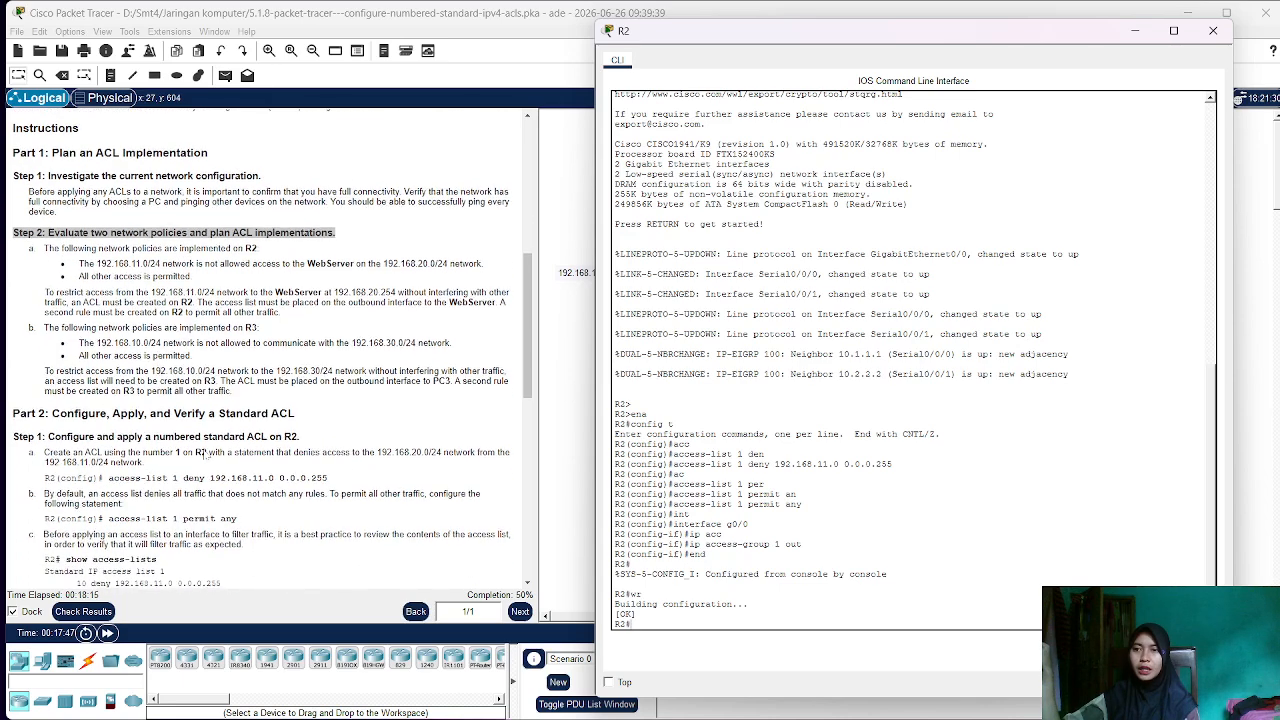
left_click(205, 457)
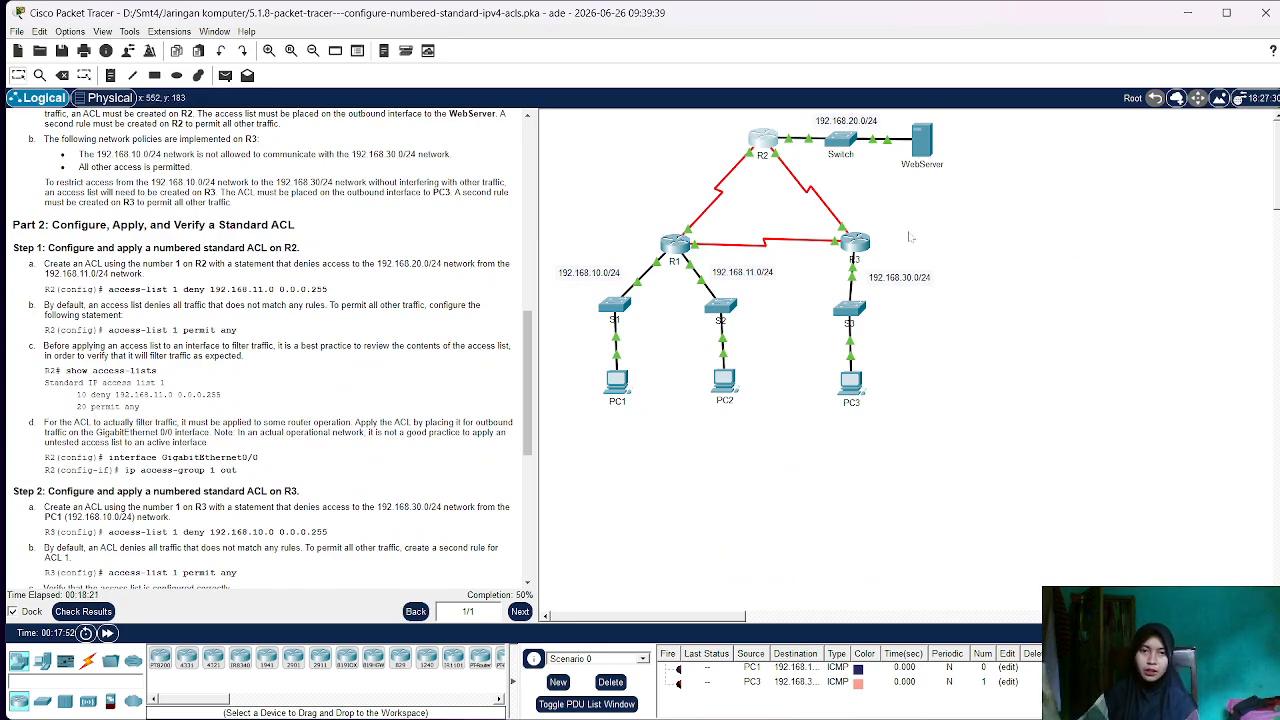
left_click(853, 243)
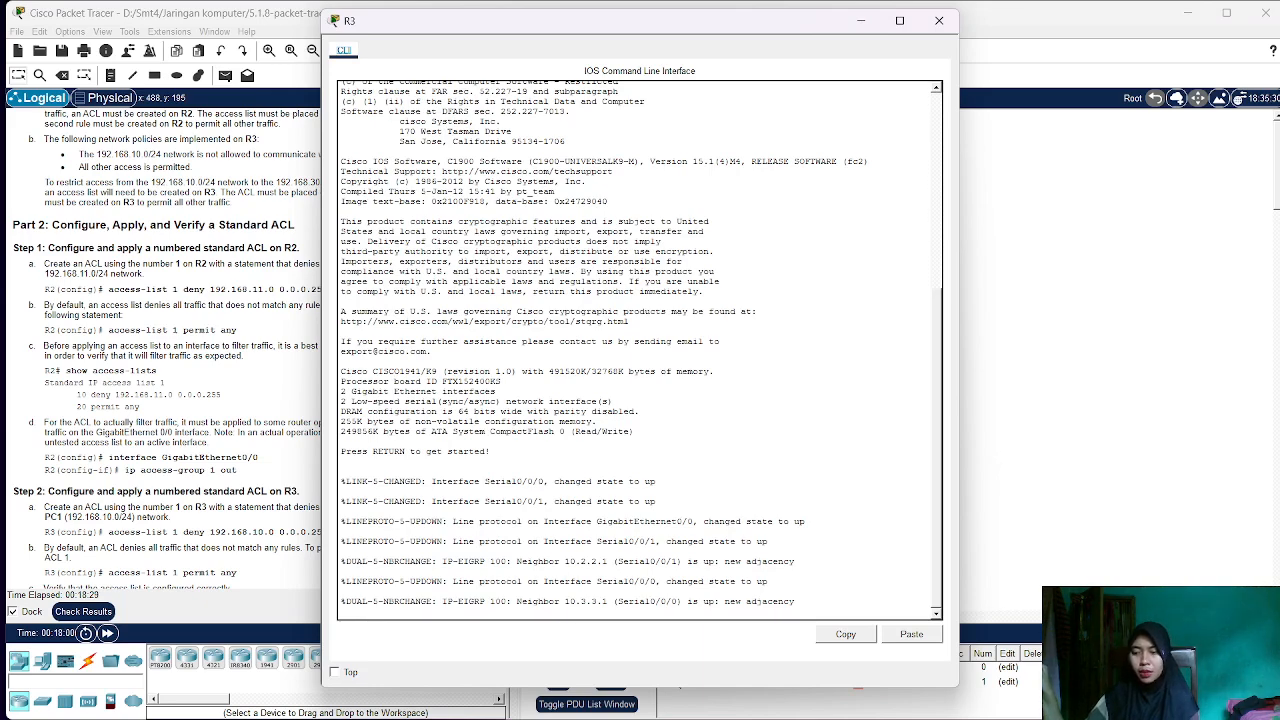
scroll(166, 348, "up", 10)
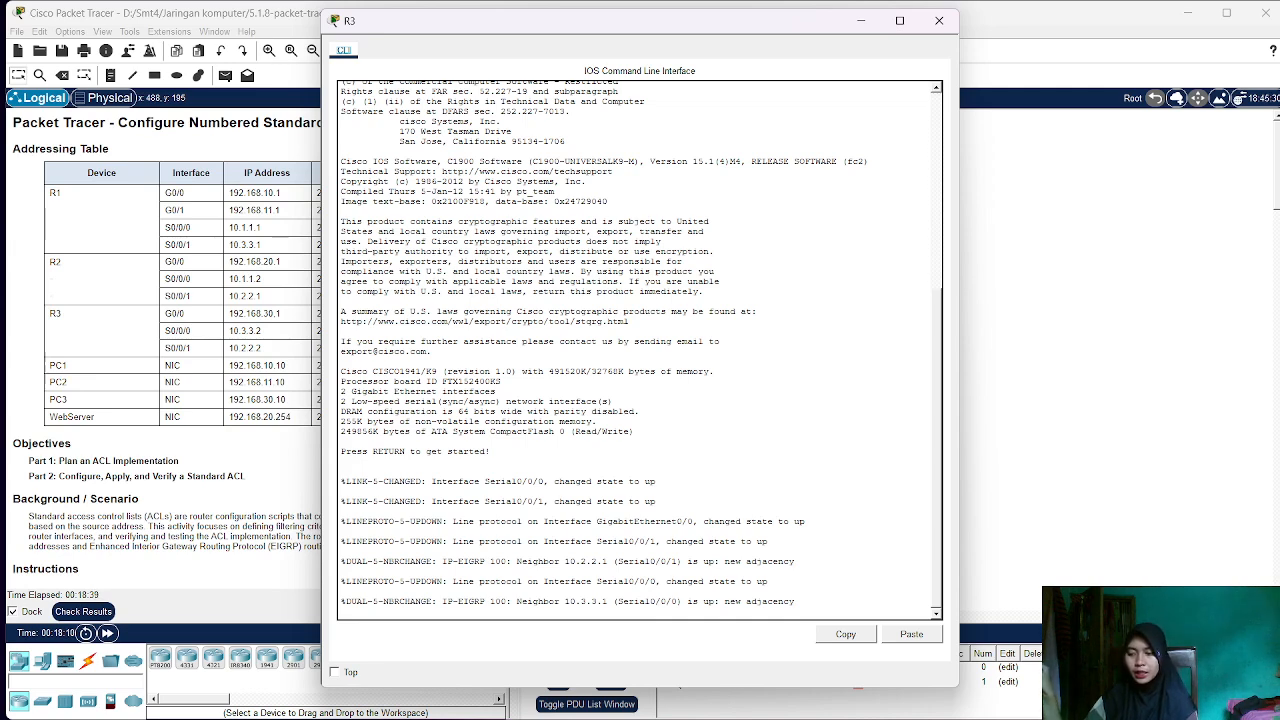
key("Return")
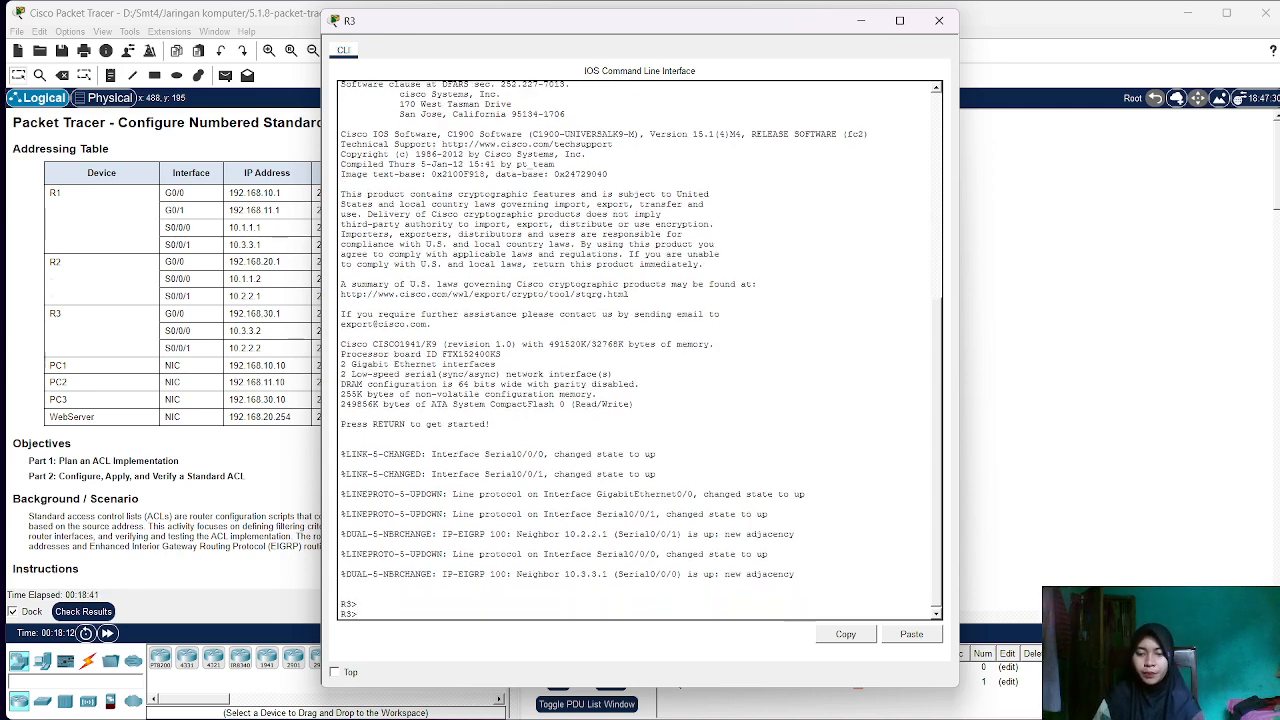
type("ena")
key("Return")
type("confi")
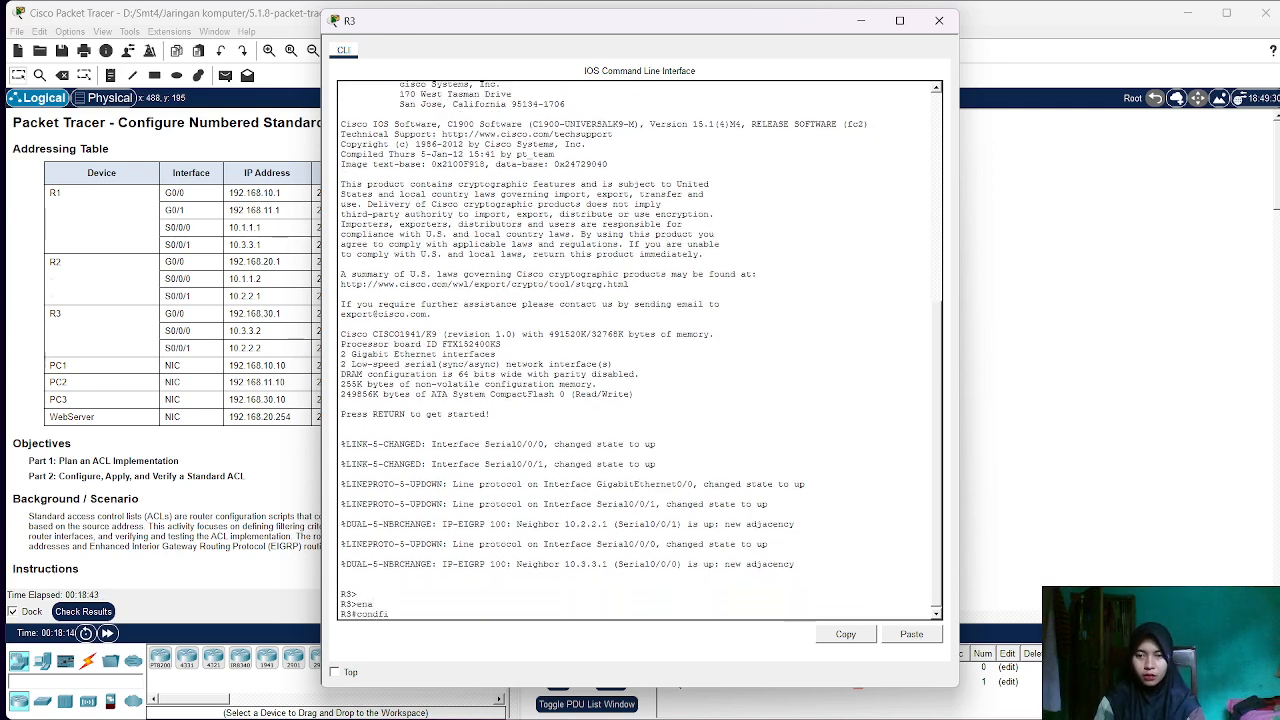
type("g")
key("Return")
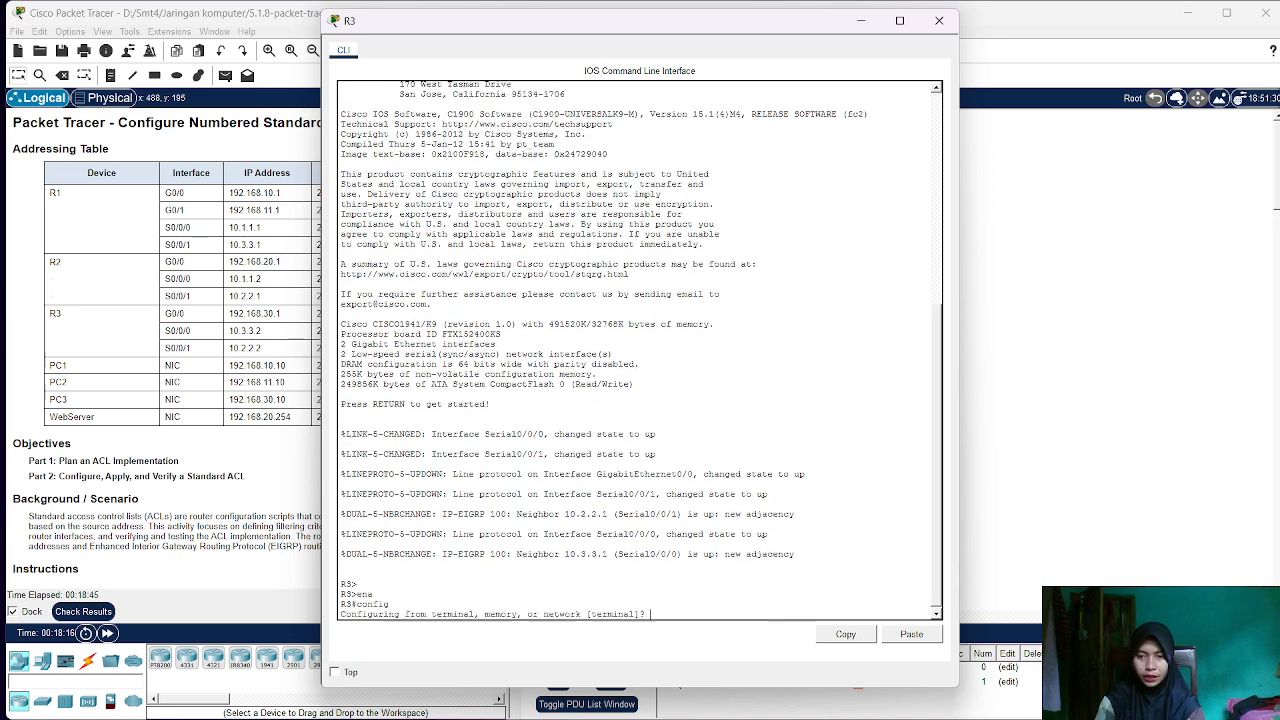
key("Return")
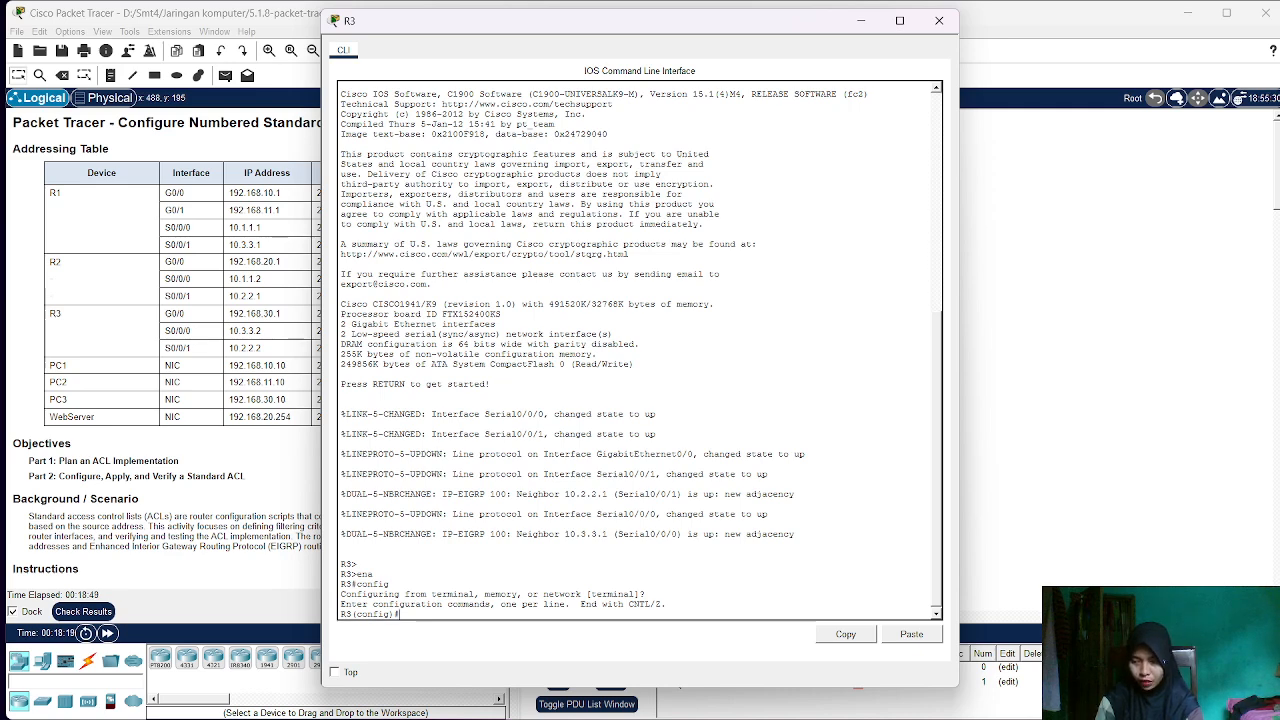
- Add a statement to access list 1 on R3 that denies 182.168.10.0 with wildcard mask 0.0.0.255
type("acc")
key("Tab")
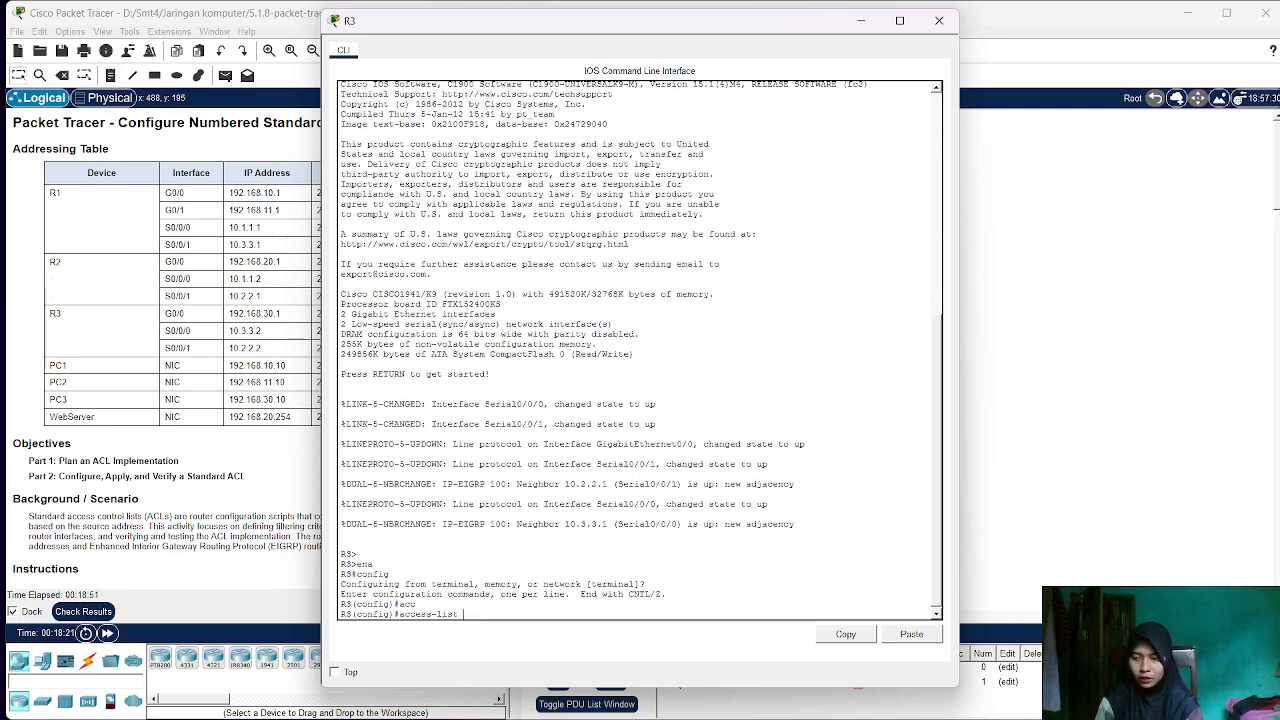
type("1 den")
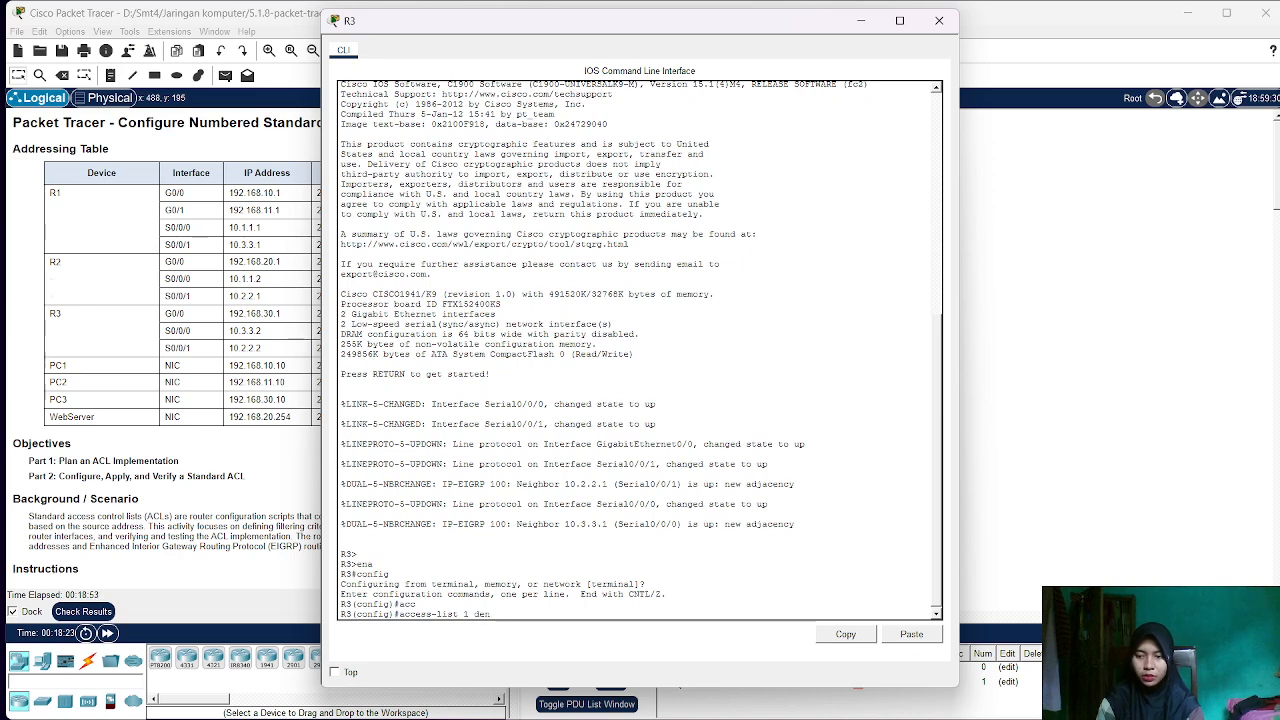
key("Tab")
type("192.1")
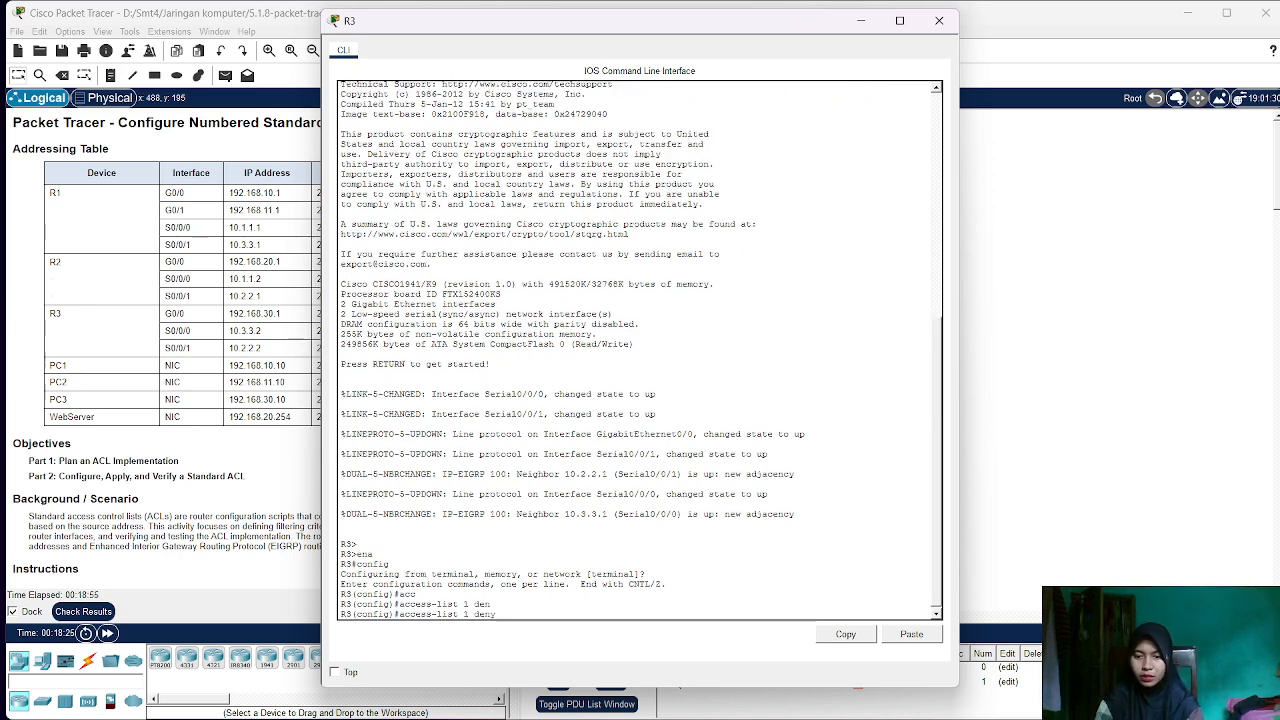
type("68.10")
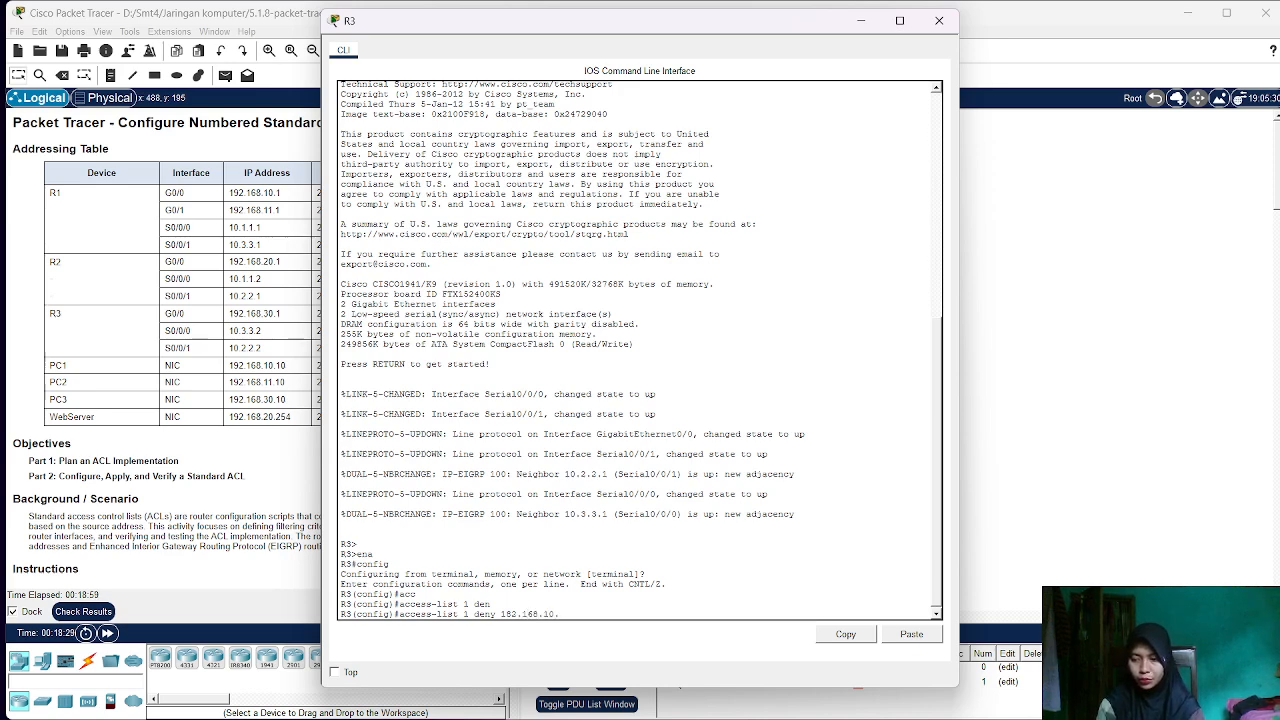
type(".0 ")
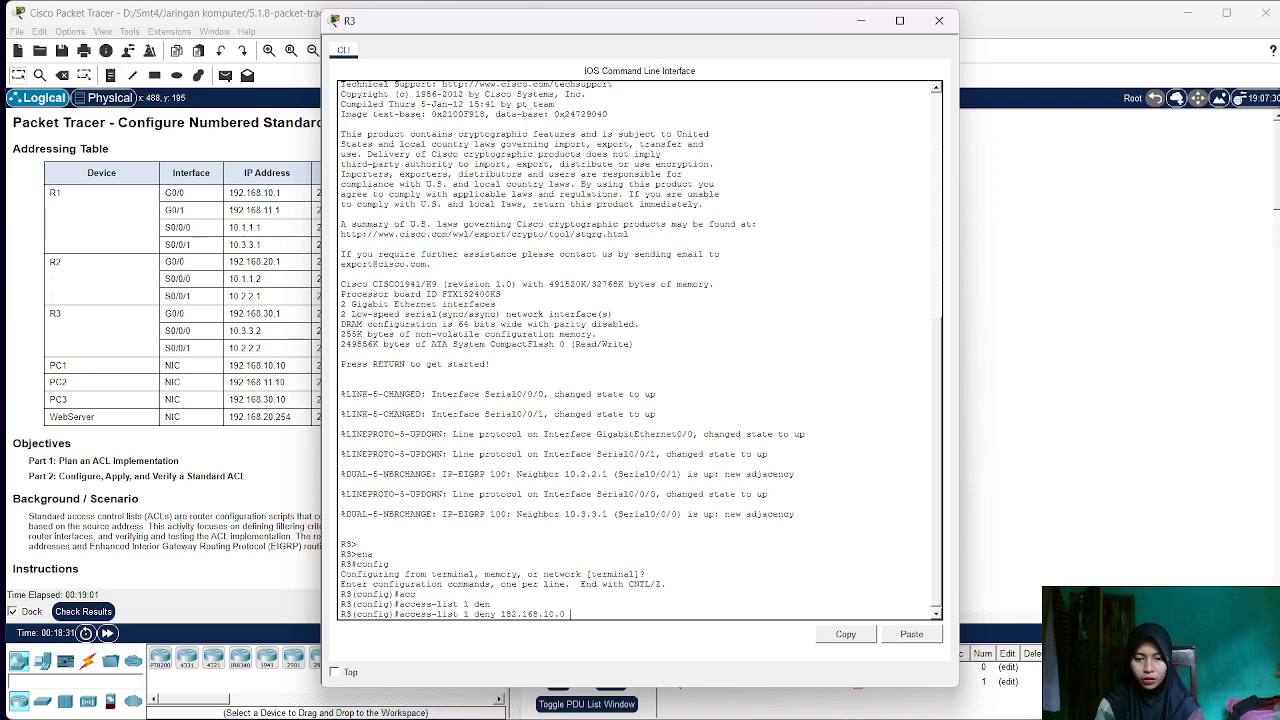
type("0.0.0.0")
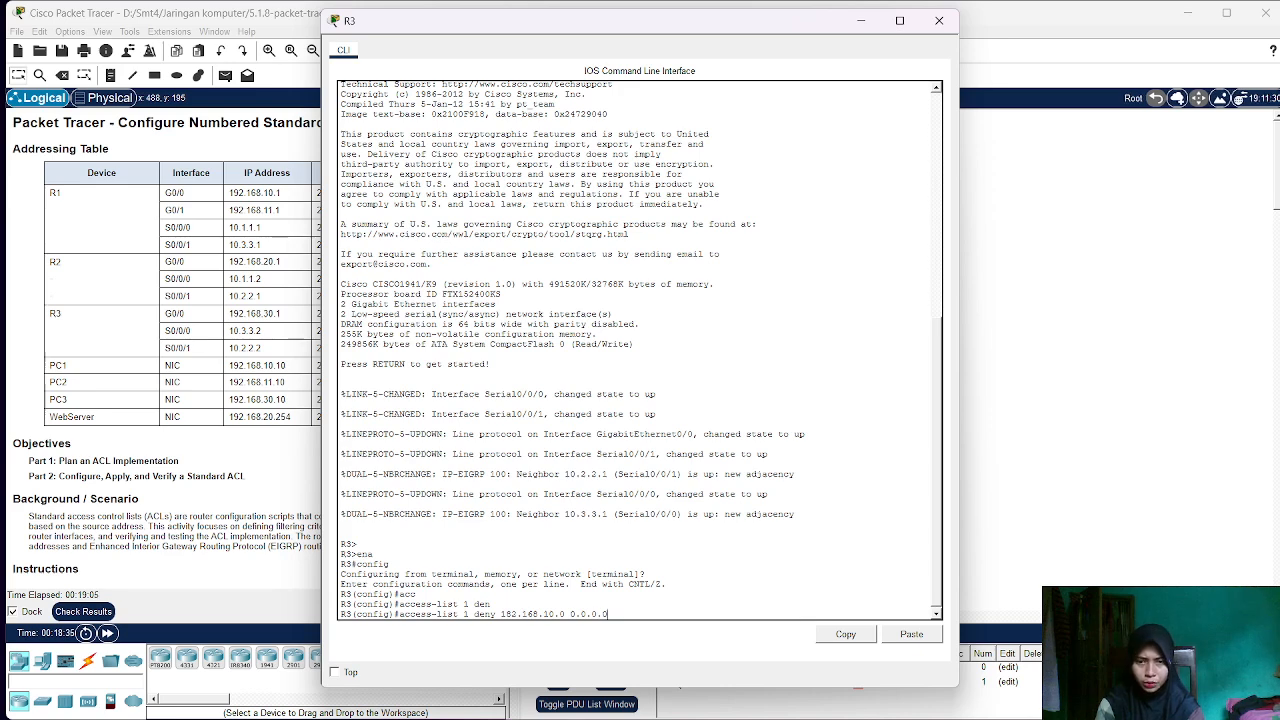
key("BackSpace")
type("255")
key("Return")
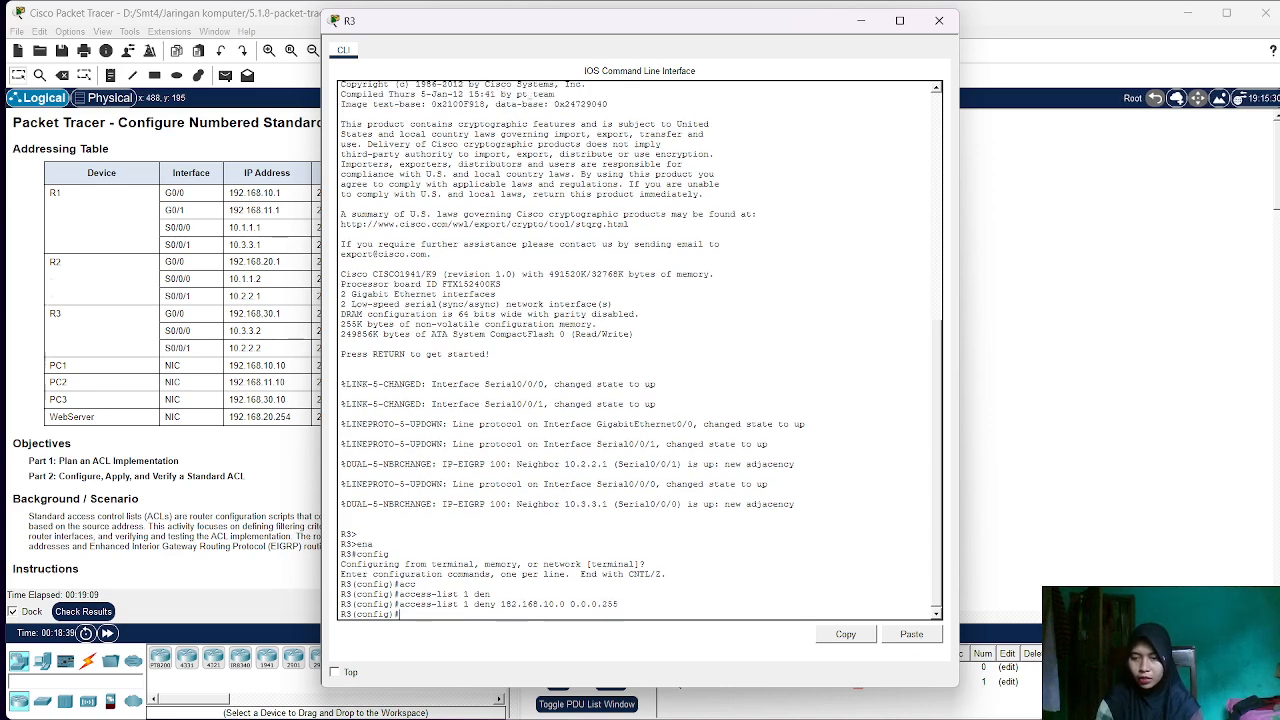
- Add a permit any statement to access list 1 on R3
type("acc")
key("Tab")
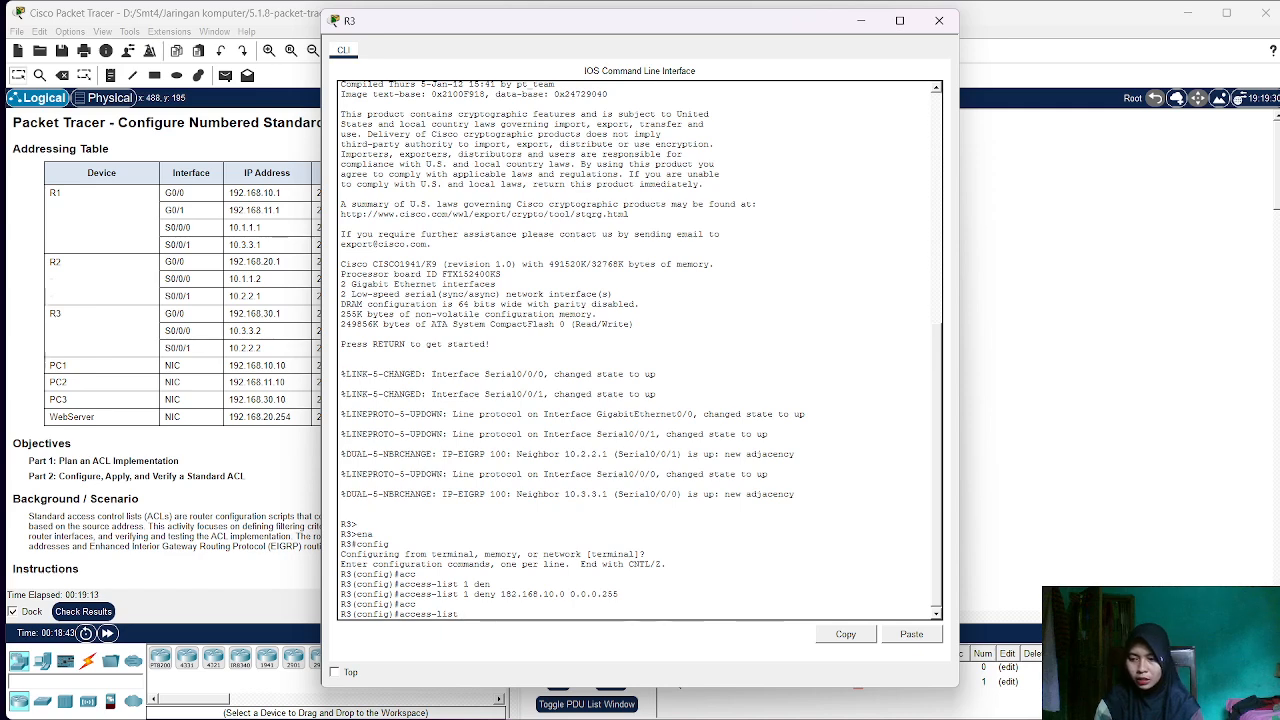
type("1 permi")
key("Tab")
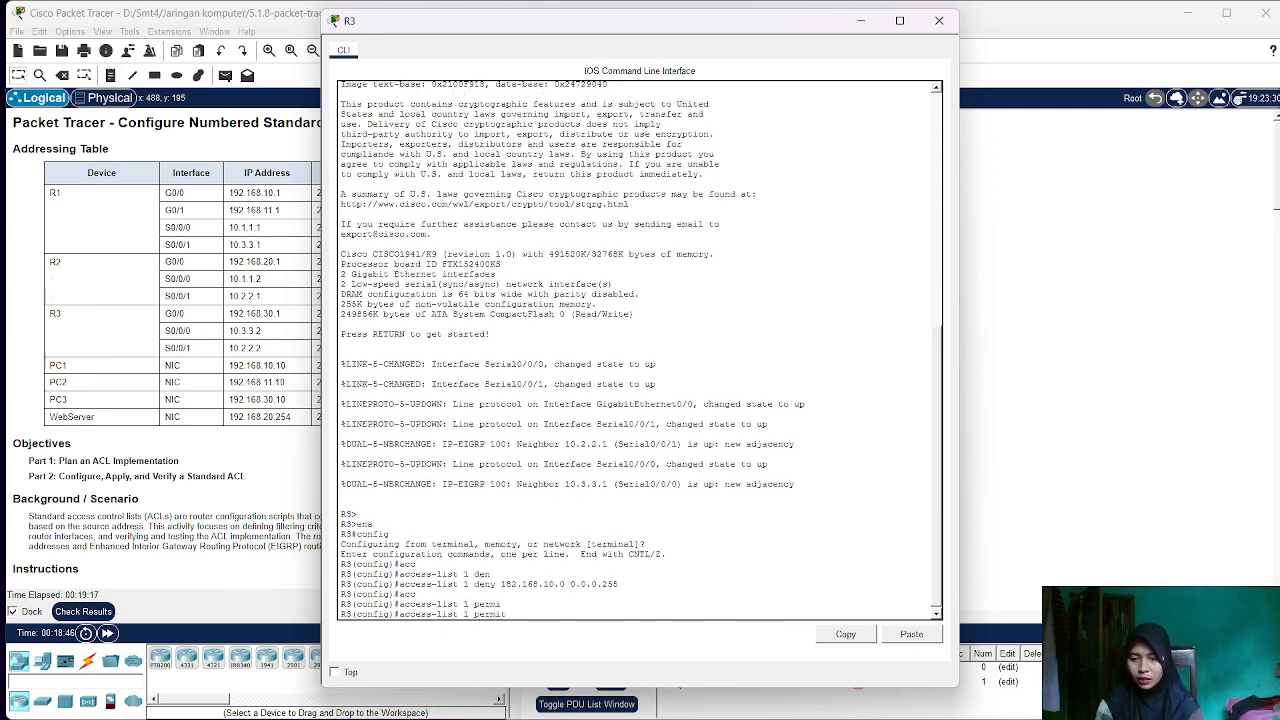
type("any")
key("Tab")
key("Return")
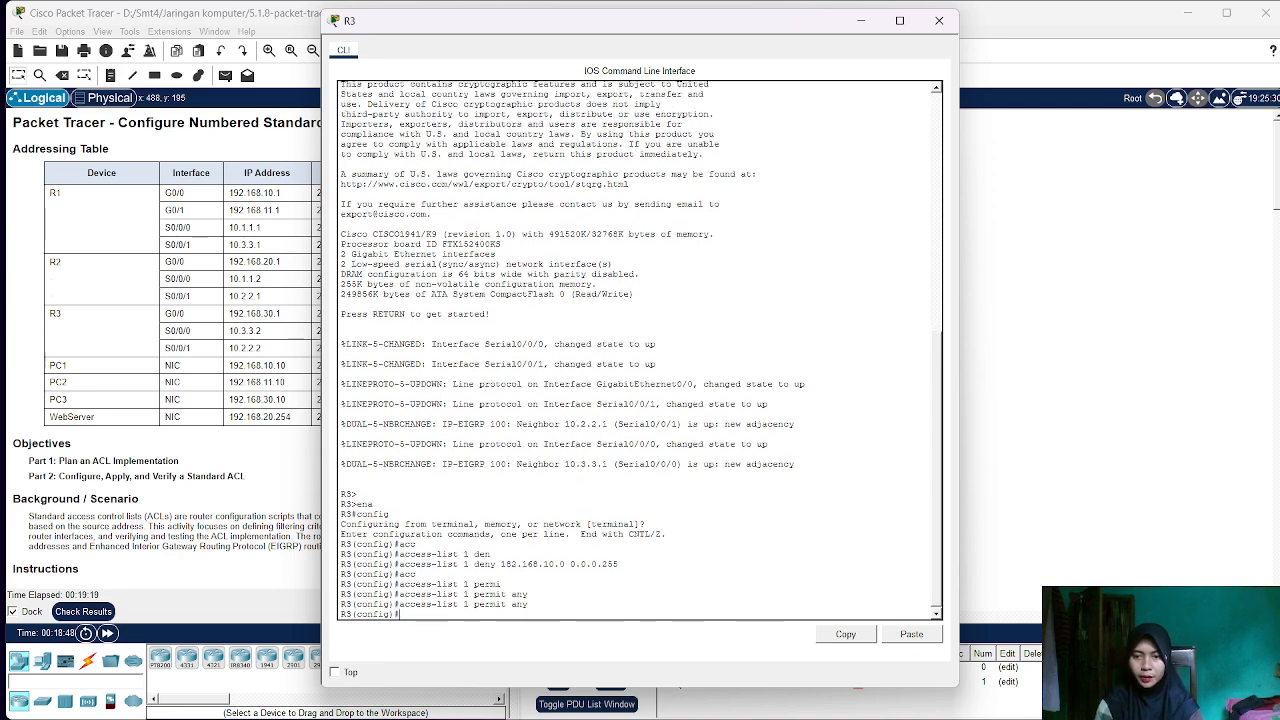
- Apply access list 1 to outbound traffic on R3's interface g0/0 with ip access-group 1 out
type("int ")
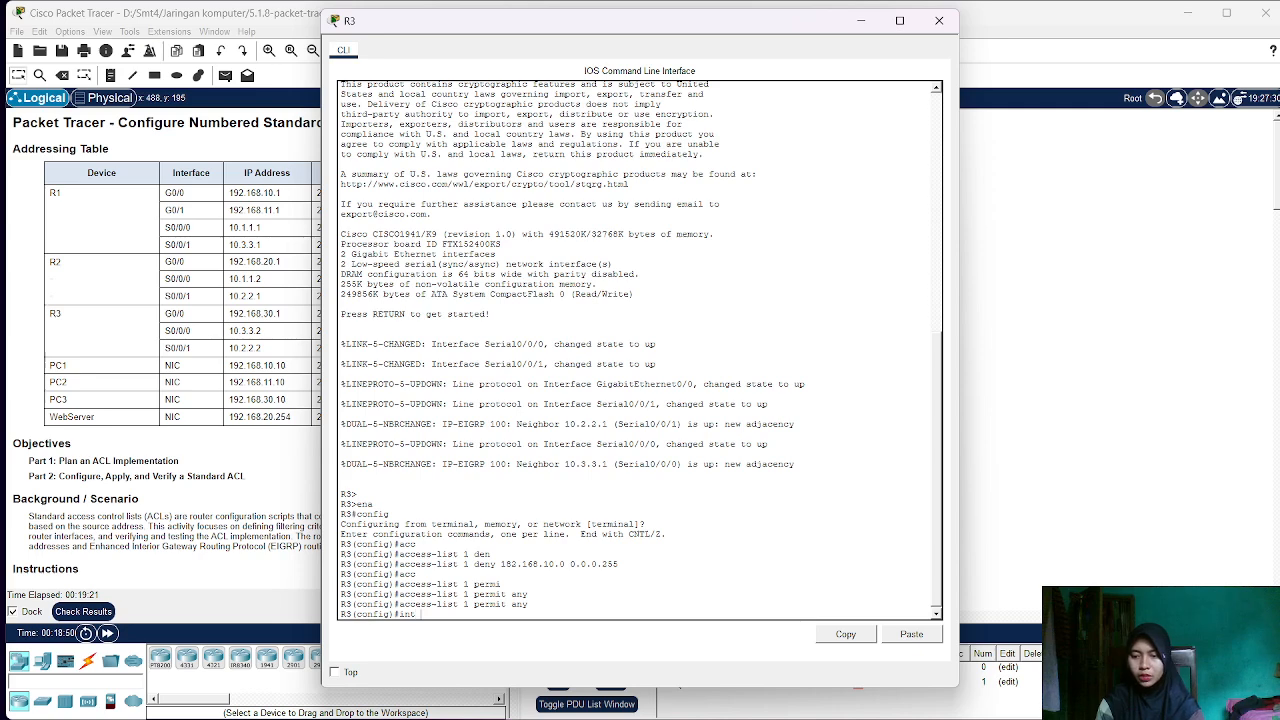
type("g0/0")
key("Return")
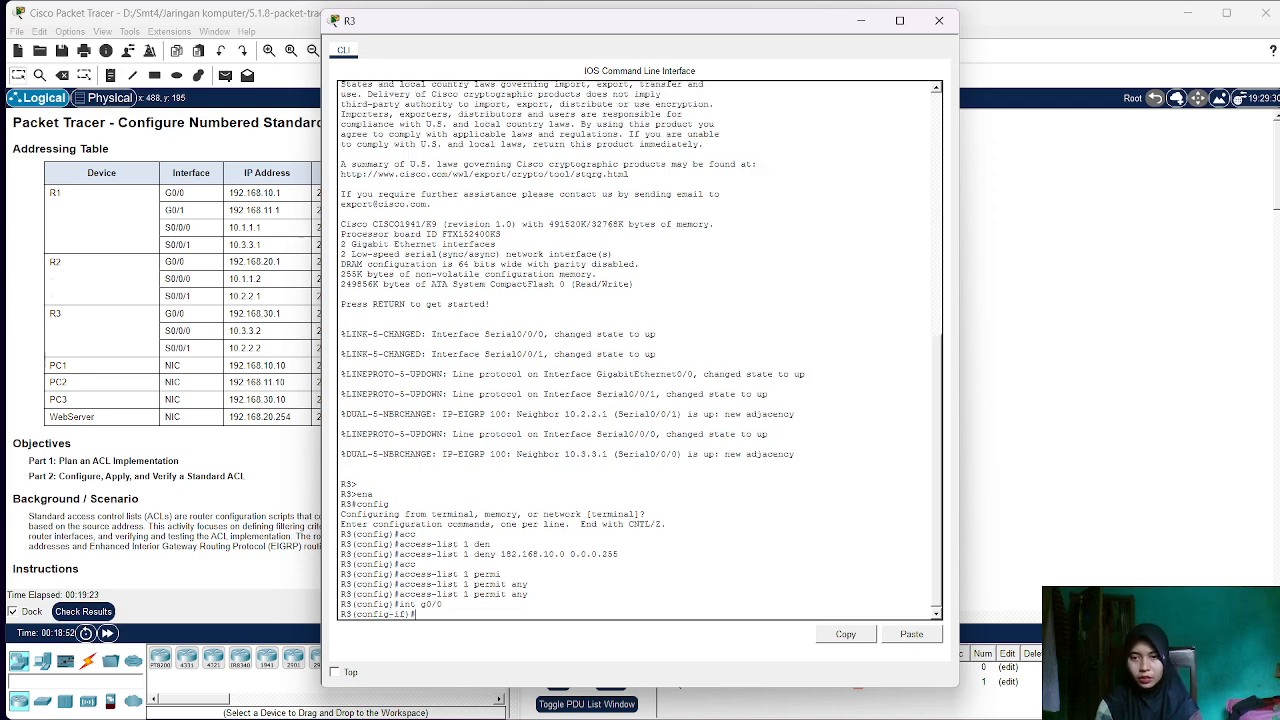
type("ip acc")
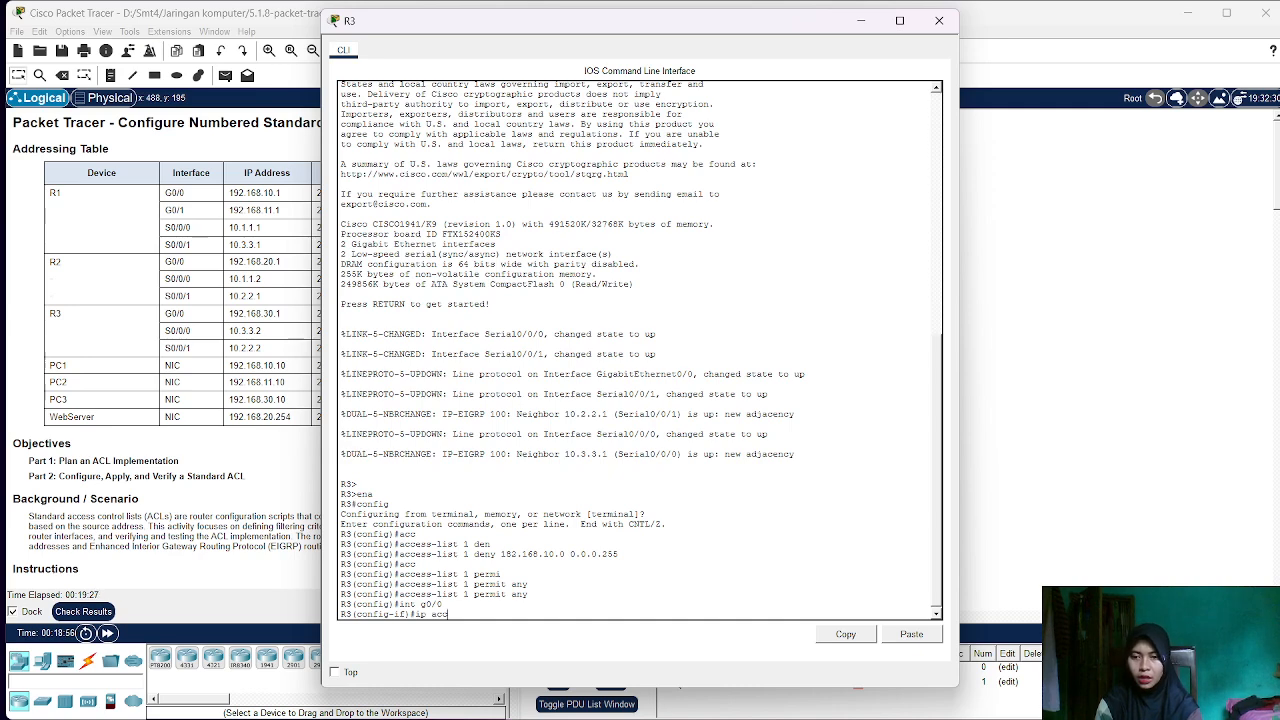
key("Tab")
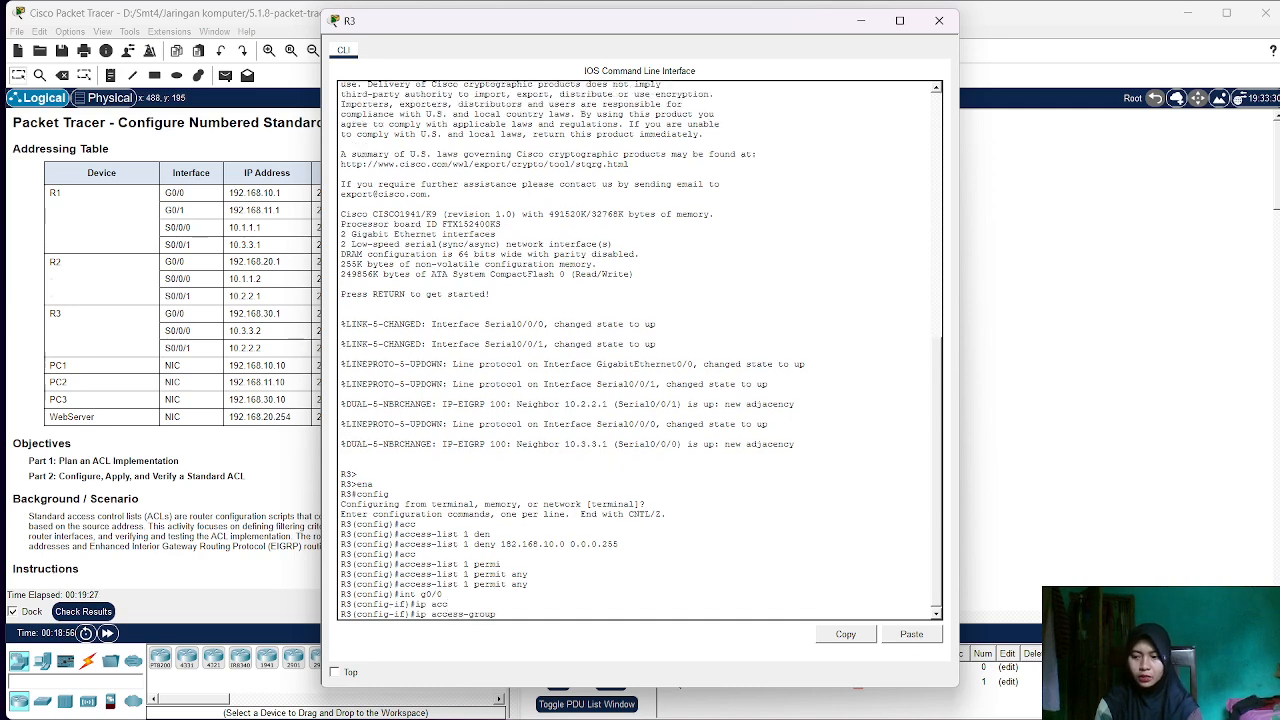
type("1 out")
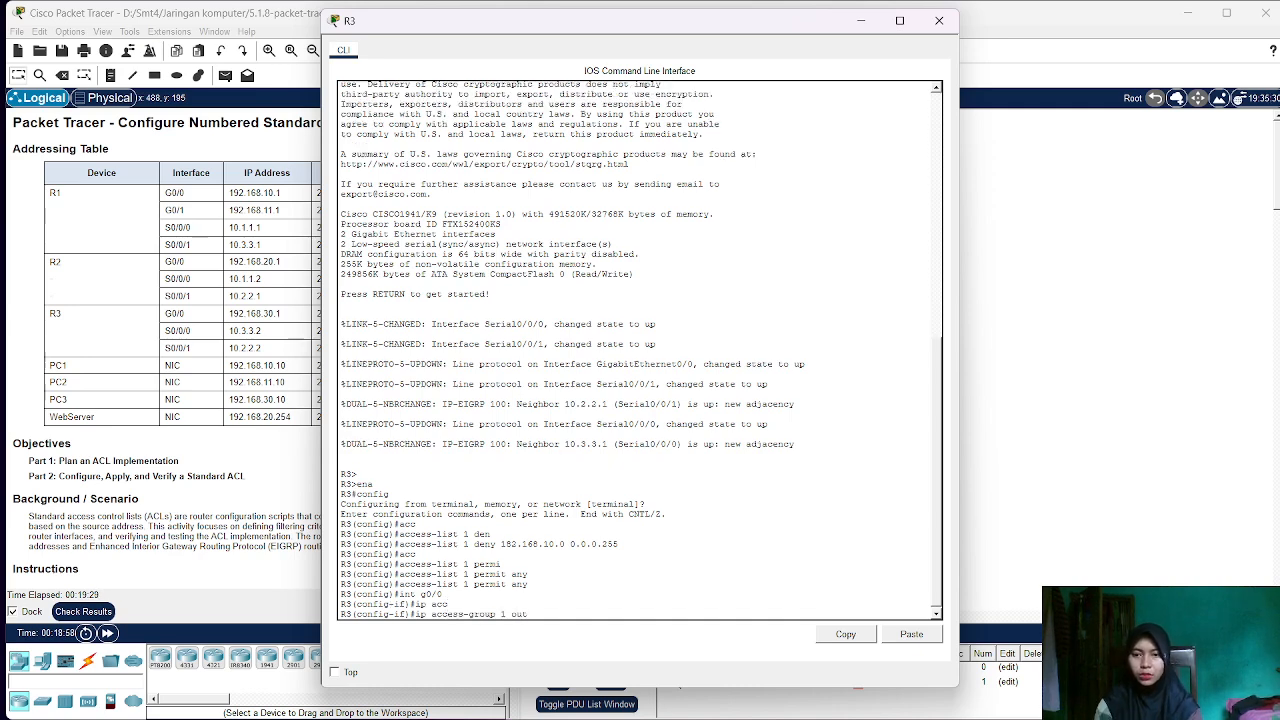
key("Return")
key("Return")
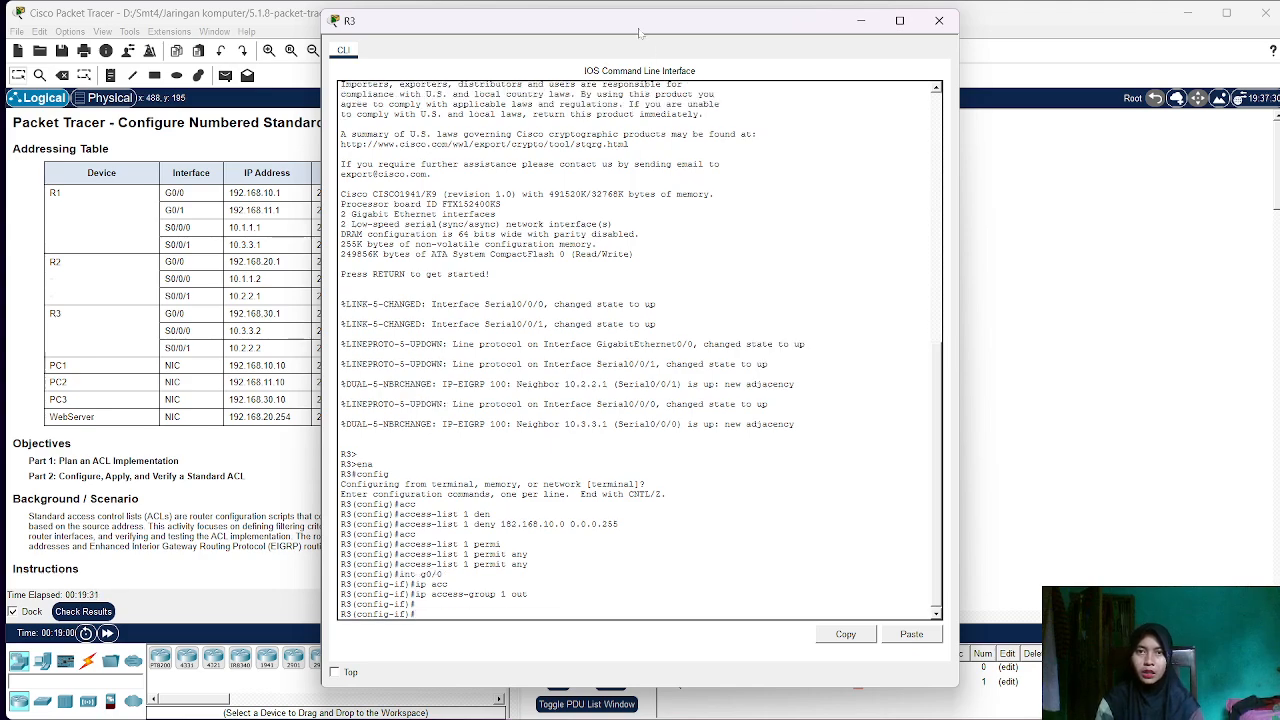
- Move R3's window clear of the instructions, leave configuration mode with end and save the configuration with wr
left_click_drag(636, 20, 880, 21)
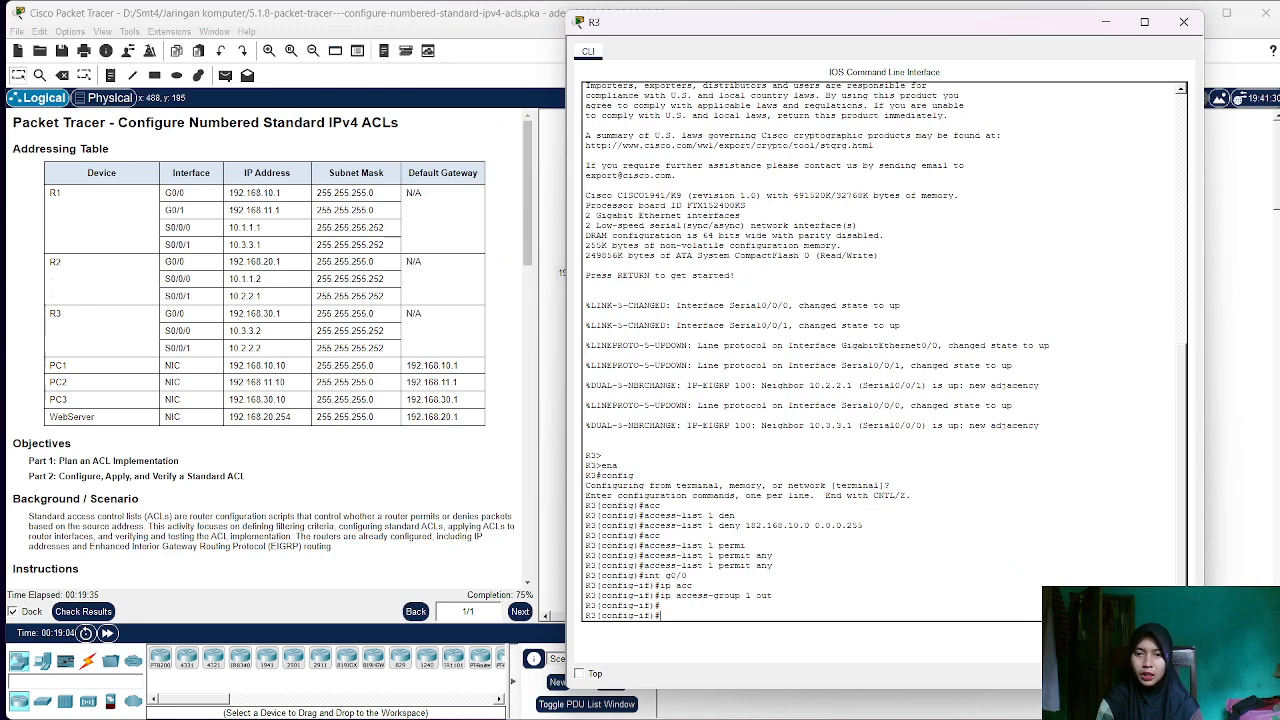
type("end")
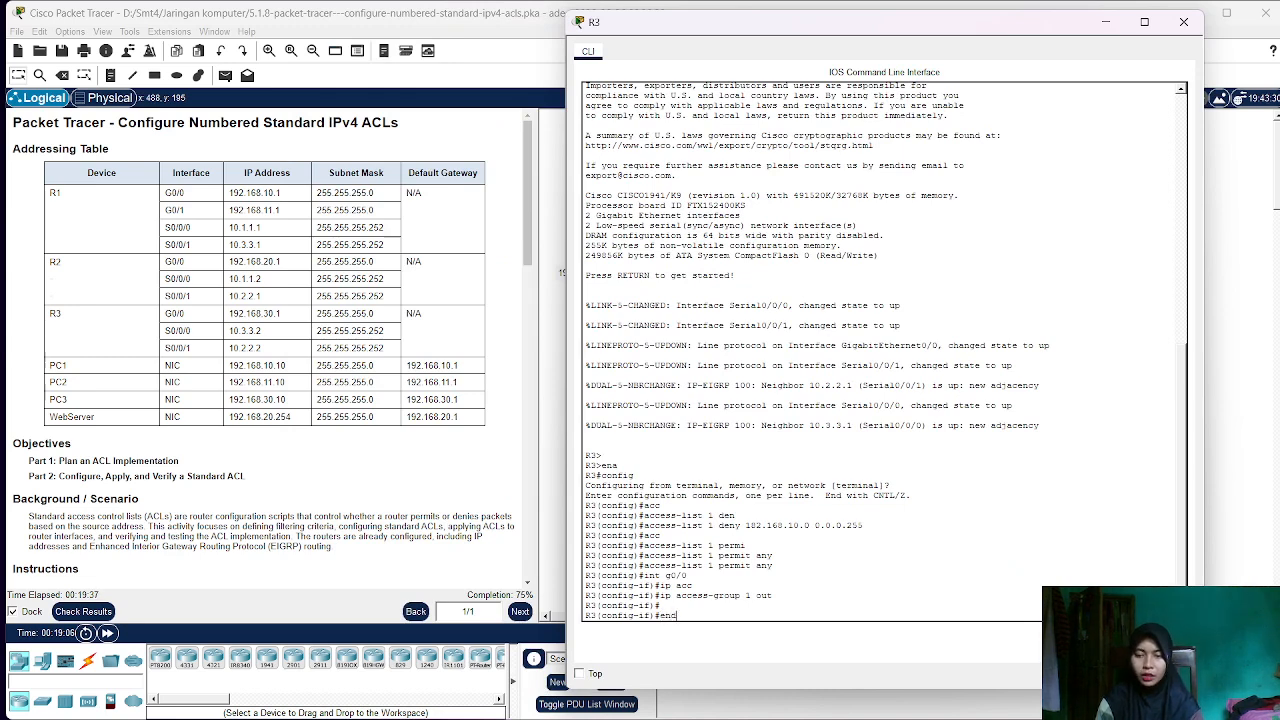
key("Return")
type("wr")
key("Return")
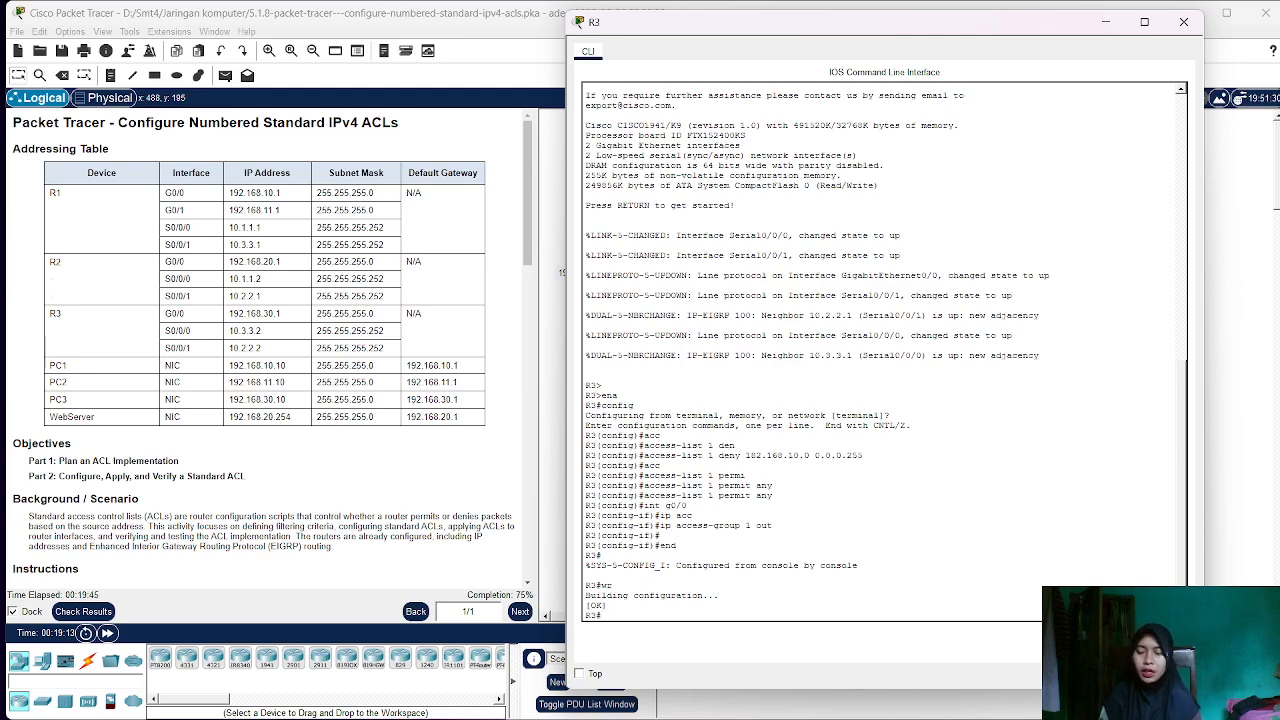
- Compare the Part 2 instructions with R3's entered commands and the topology, minimize R3's window and read on through Step 3
scroll(316, 337, "down", 5)
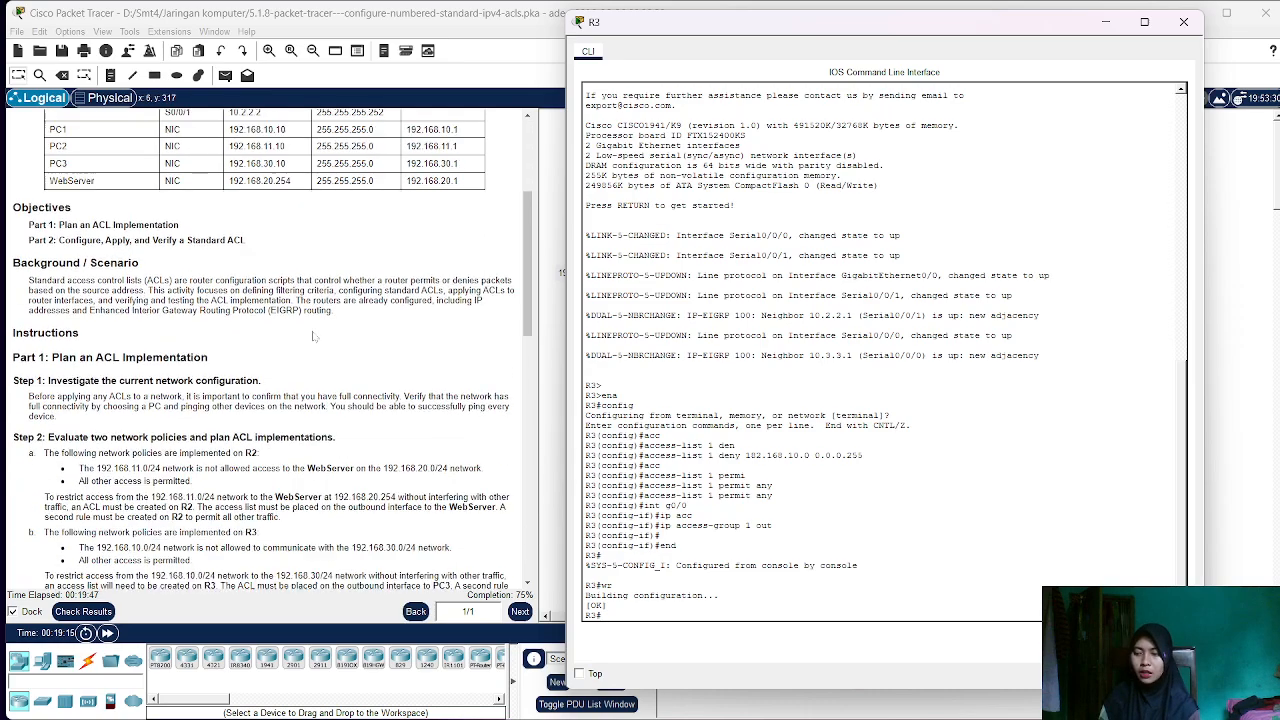
scroll(316, 337, "down", 5)
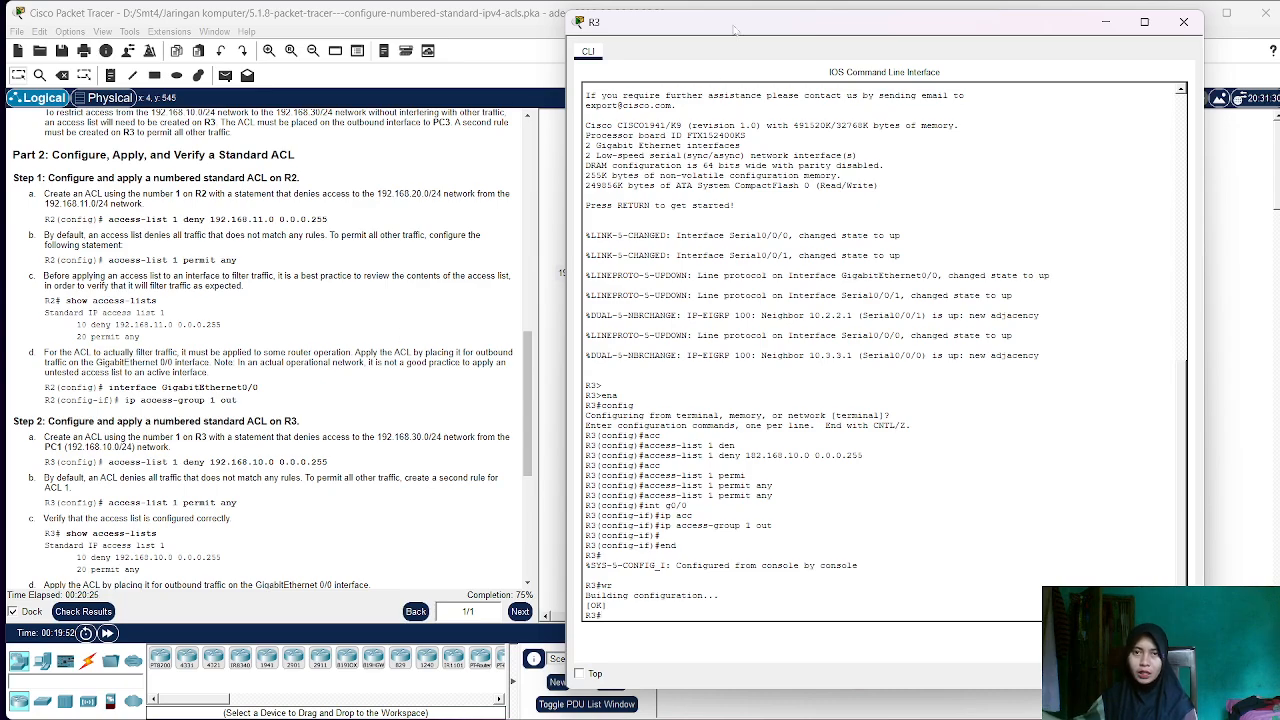
left_click_drag(736, 27, 857, 501)
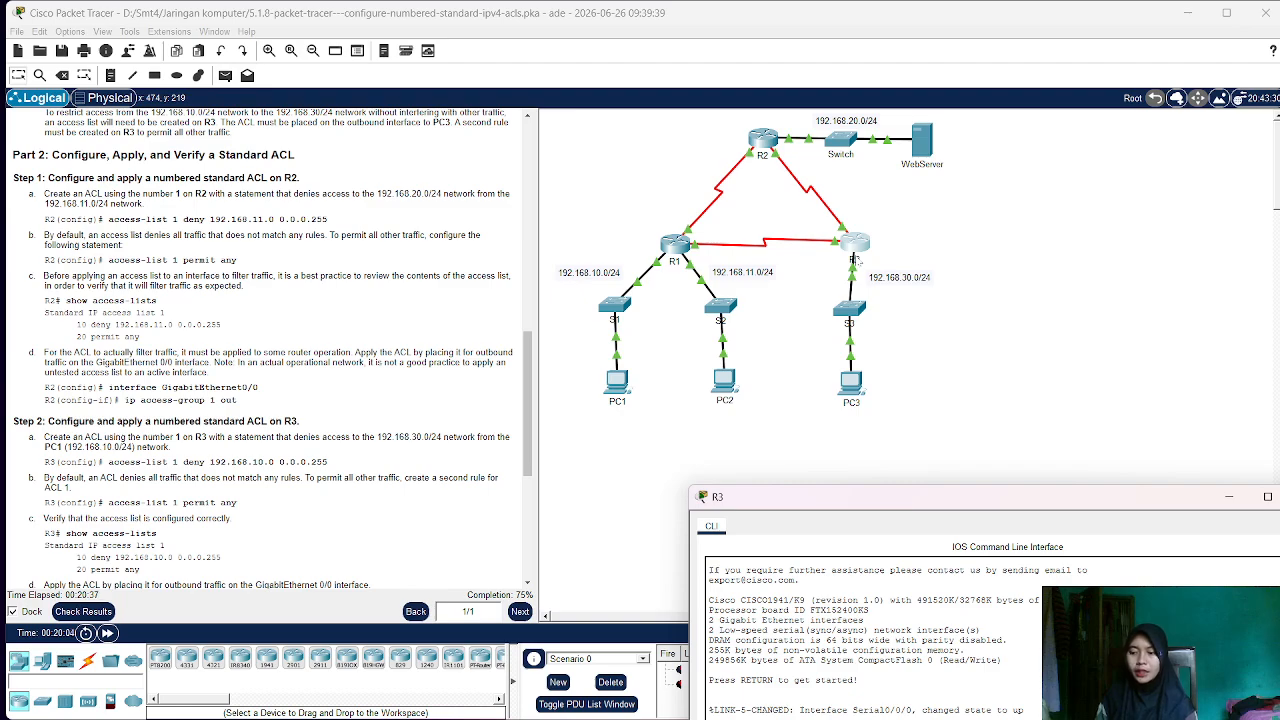
left_click_drag(792, 501, 679, 105)
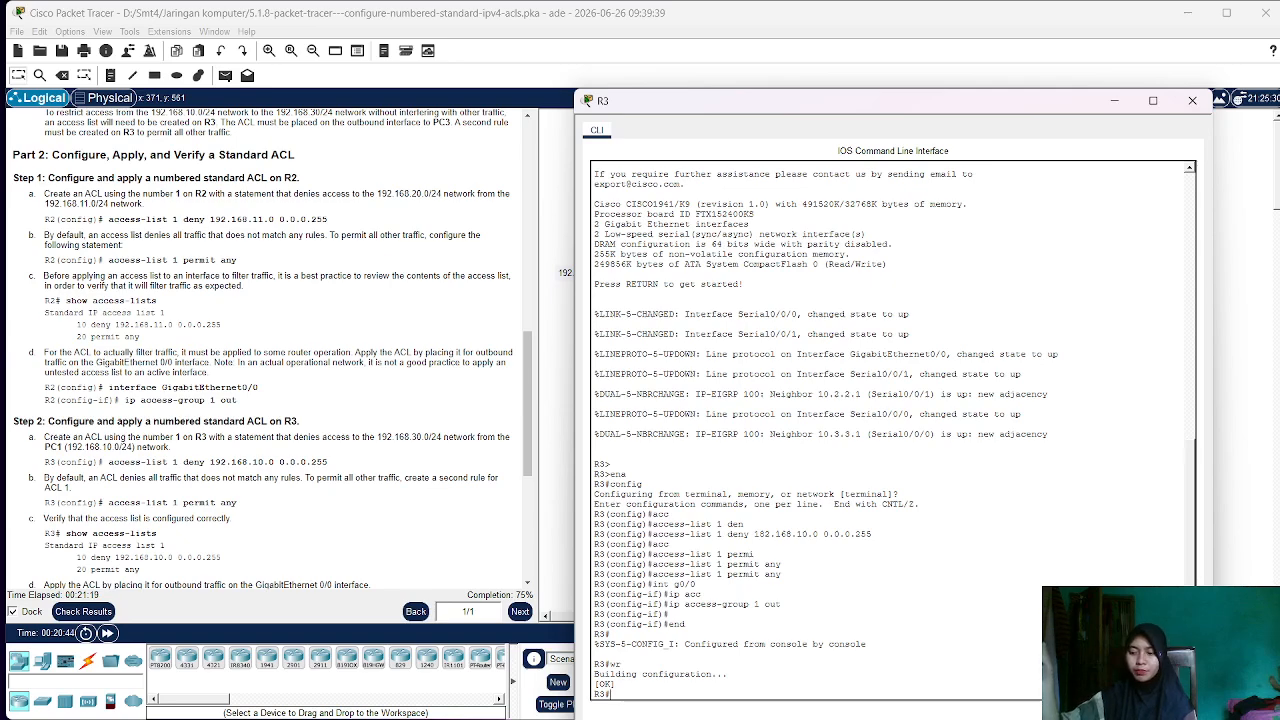
left_click(1115, 100)
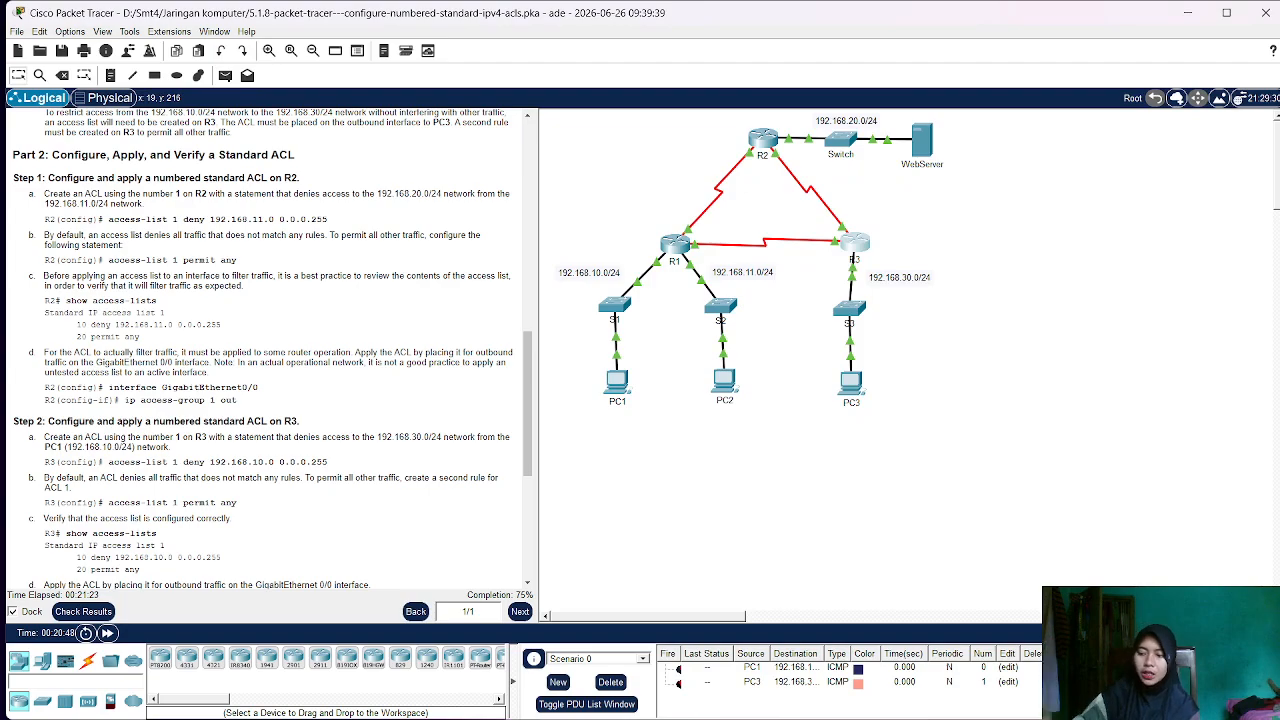
scroll(265, 345, "down", 3)
scroll(265, 345, "down", 3)
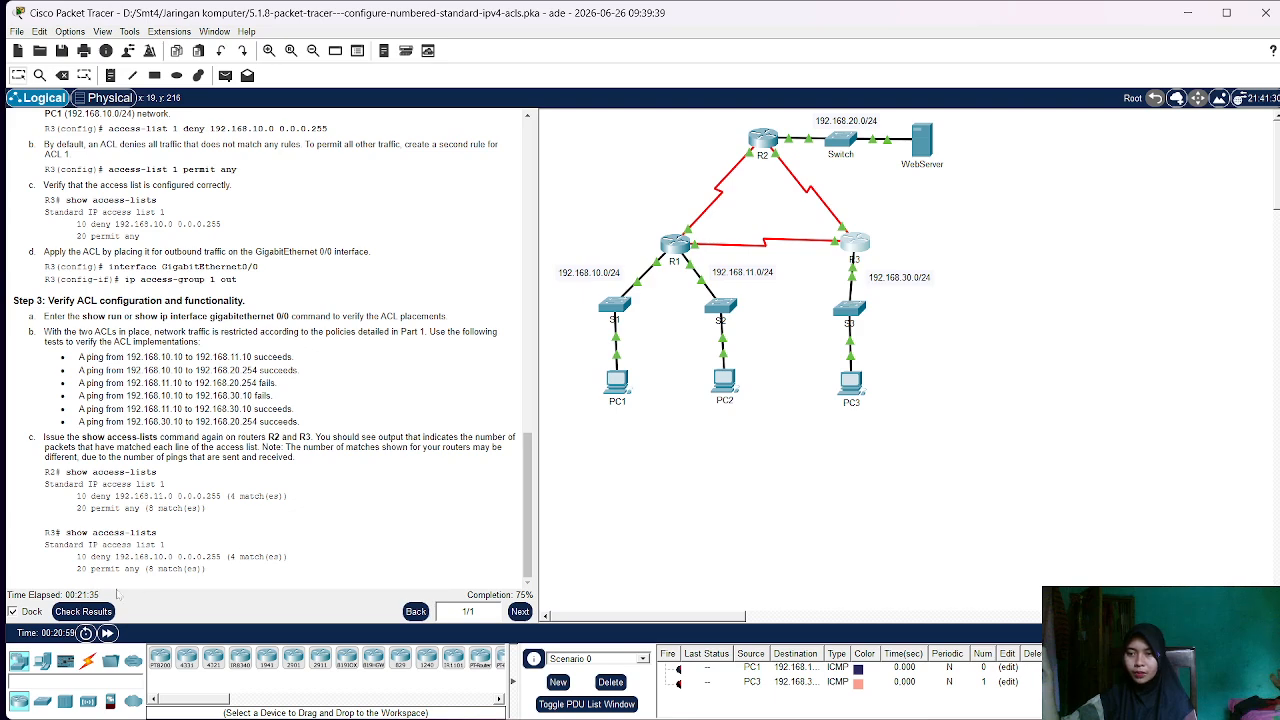
- Check the activity results, examine the assessment items for R2 and R3, and close the results
left_click(84, 612)
left_click(139, 106)
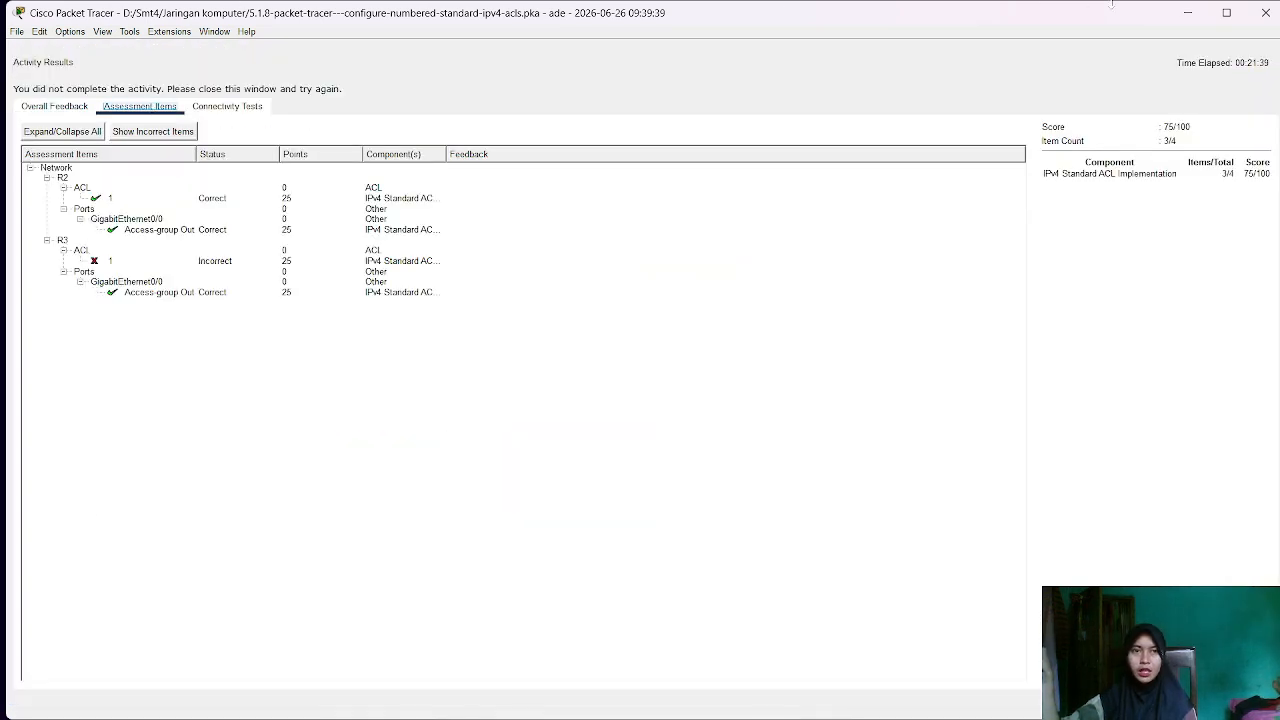
left_click(1265, 14)
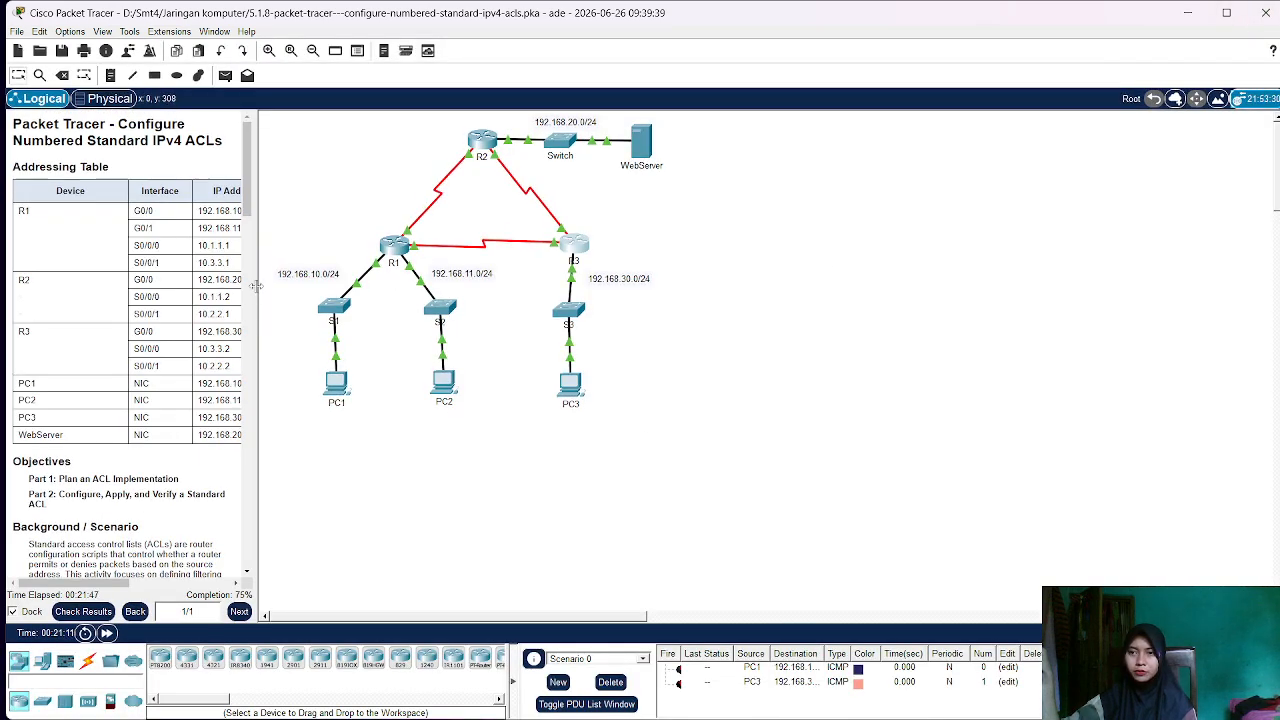
- Widen the instructions to show Step 2, reopen R3's command line and enter global configuration mode with config t
left_click_drag(257, 286, 407, 287)
scroll(157, 517, "down", 10)
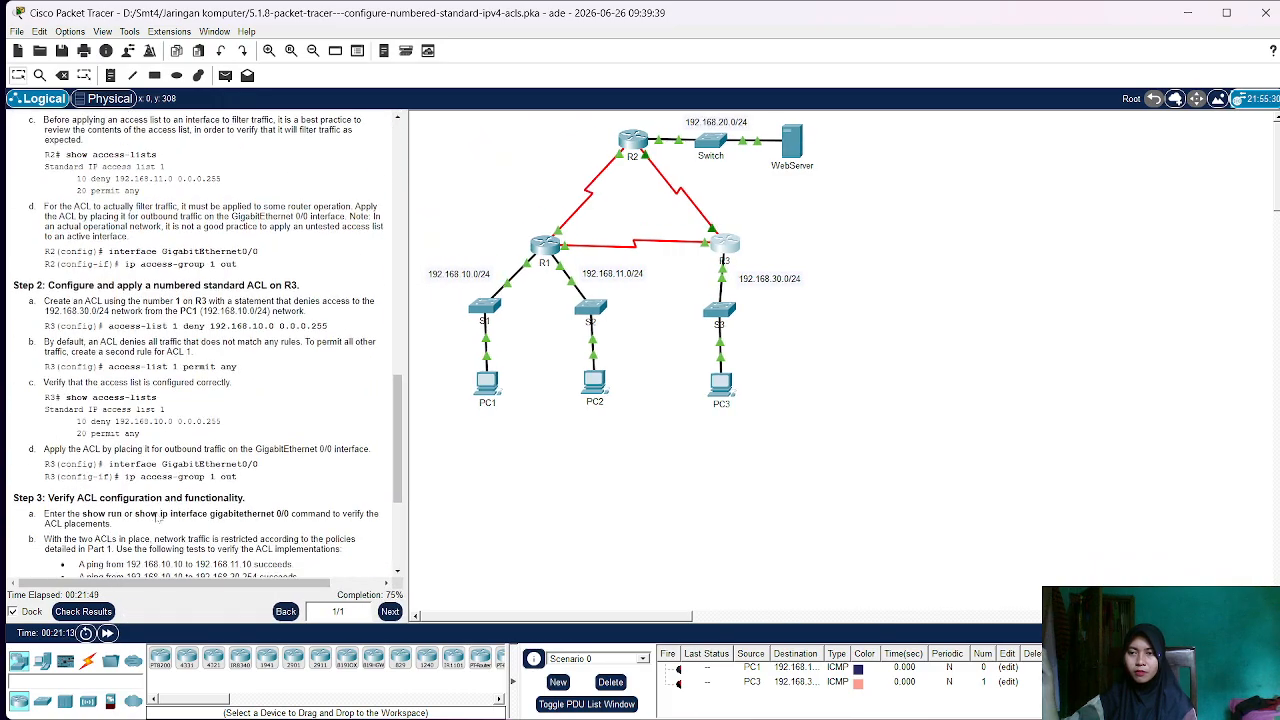
scroll(157, 517, "down", 3)
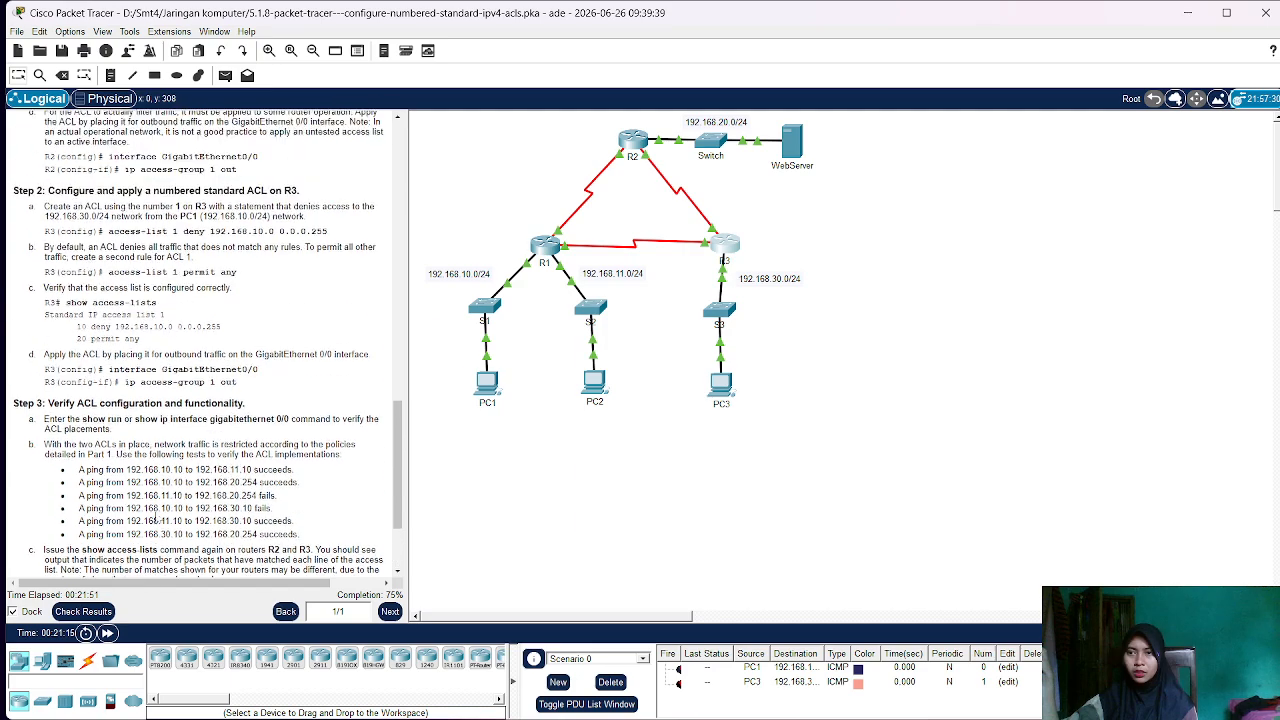
scroll(157, 517, "up", 2)
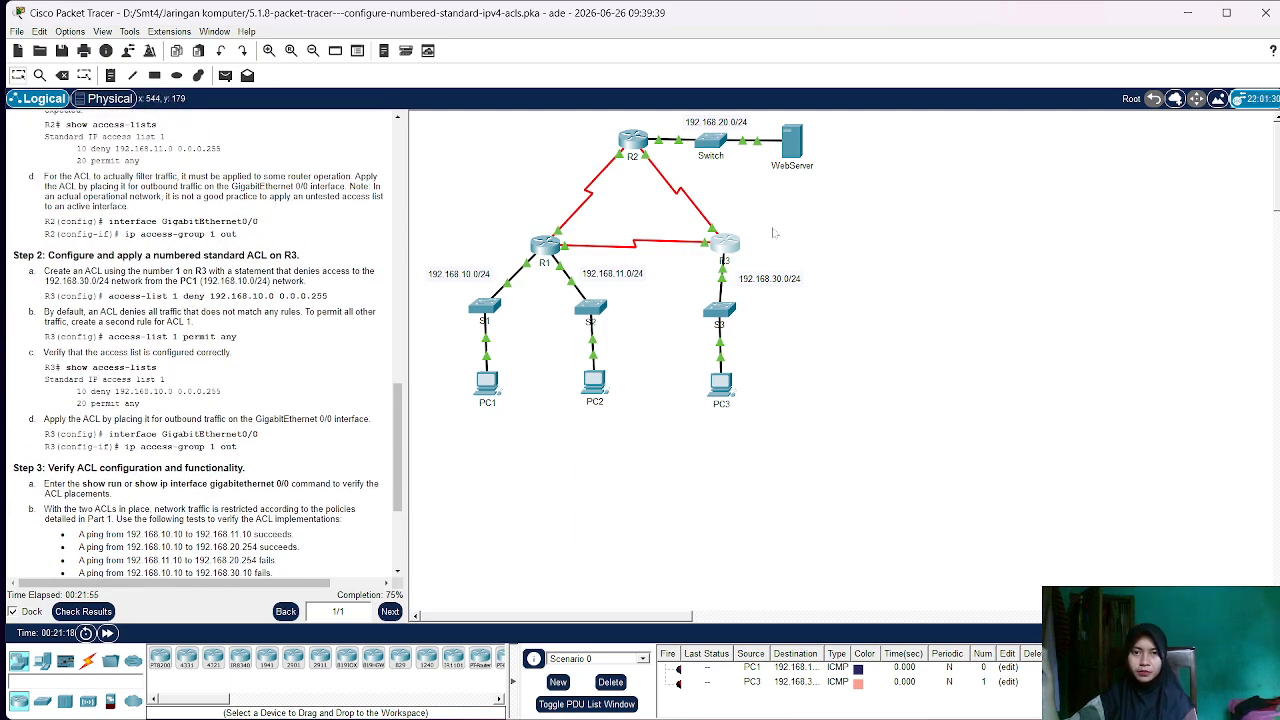
left_click(712, 246)
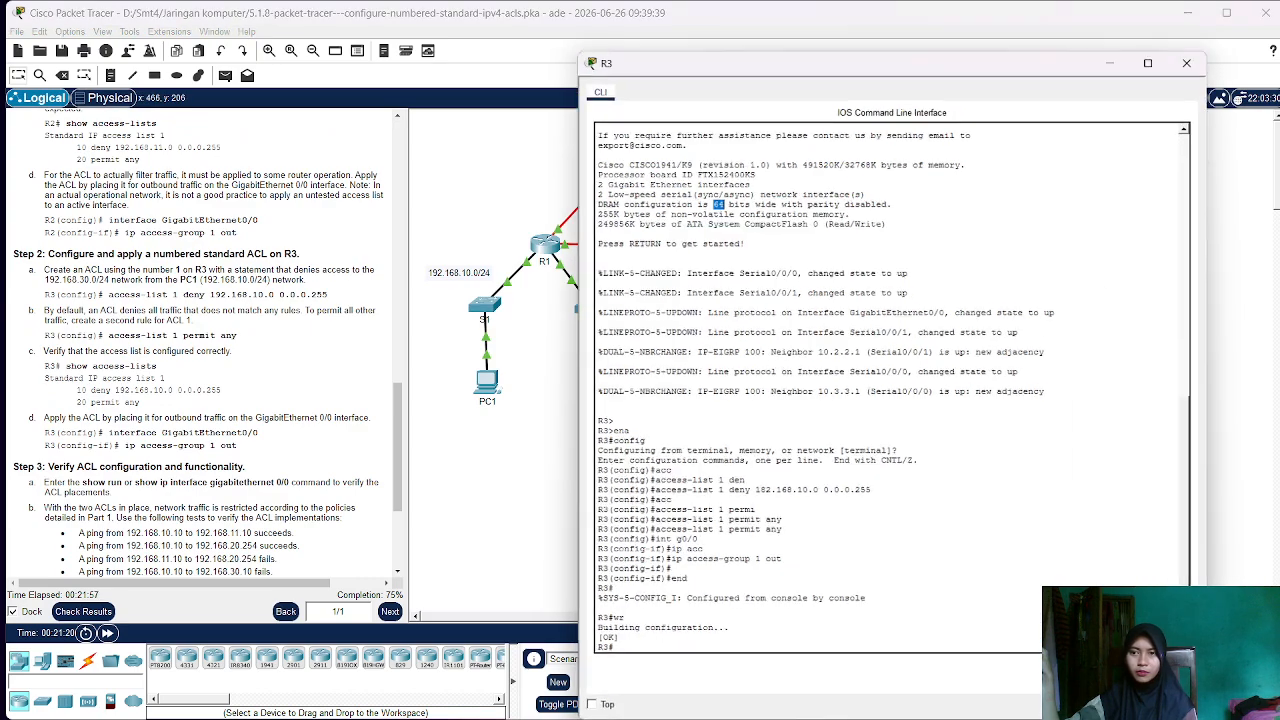
left_click(735, 457)
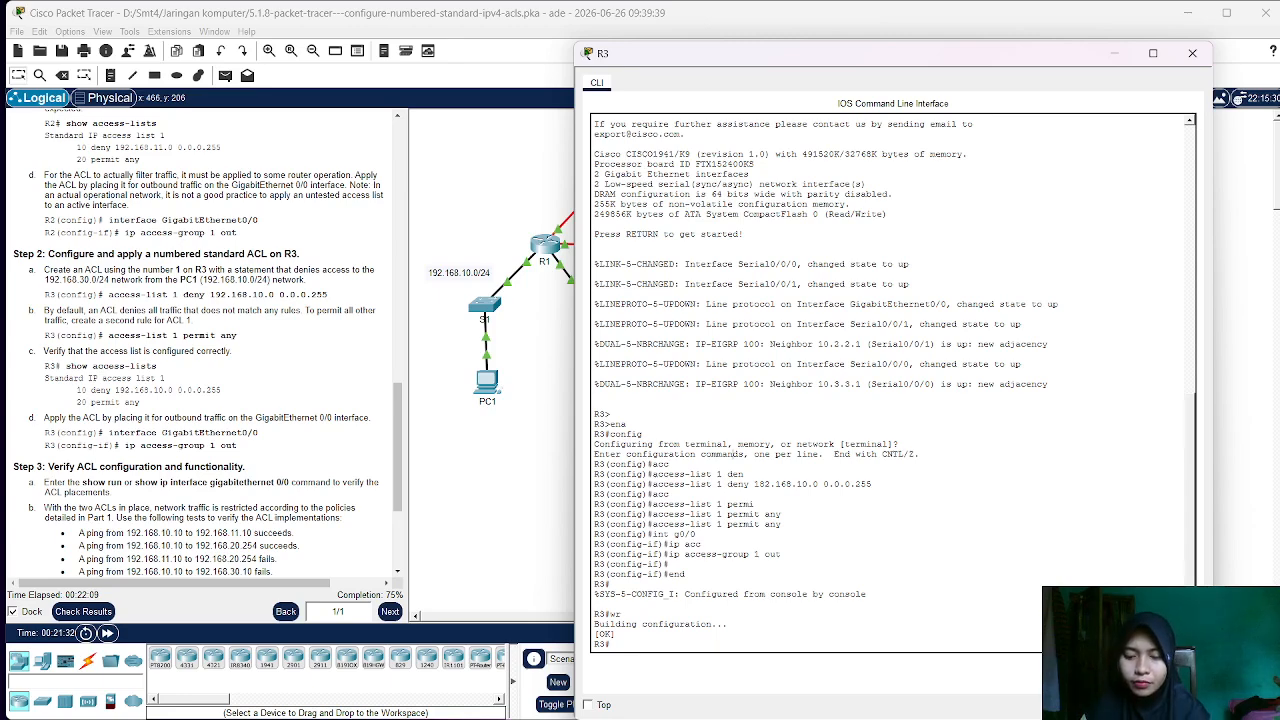
type("config t")
key("Return")
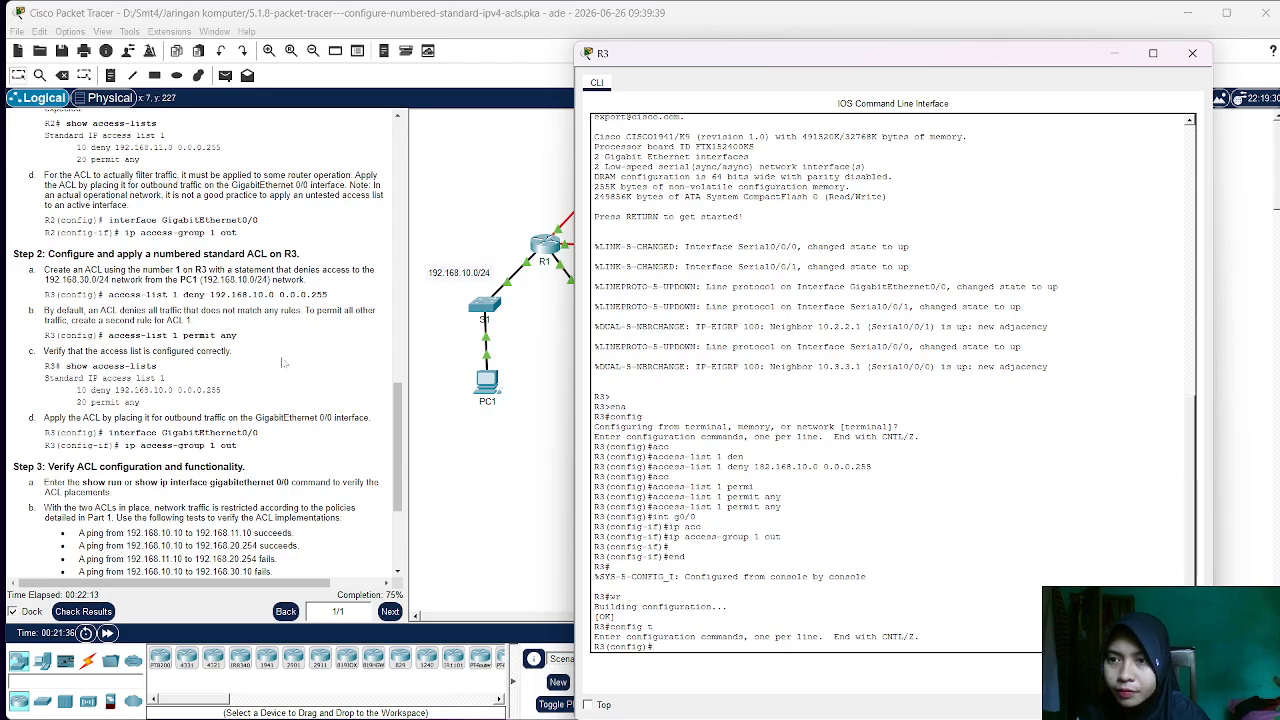
- Reread the instructions for R3's access list and the Step 3 verification tests
scroll(268, 372, "up", 2)
scroll(268, 372, "down", 2)
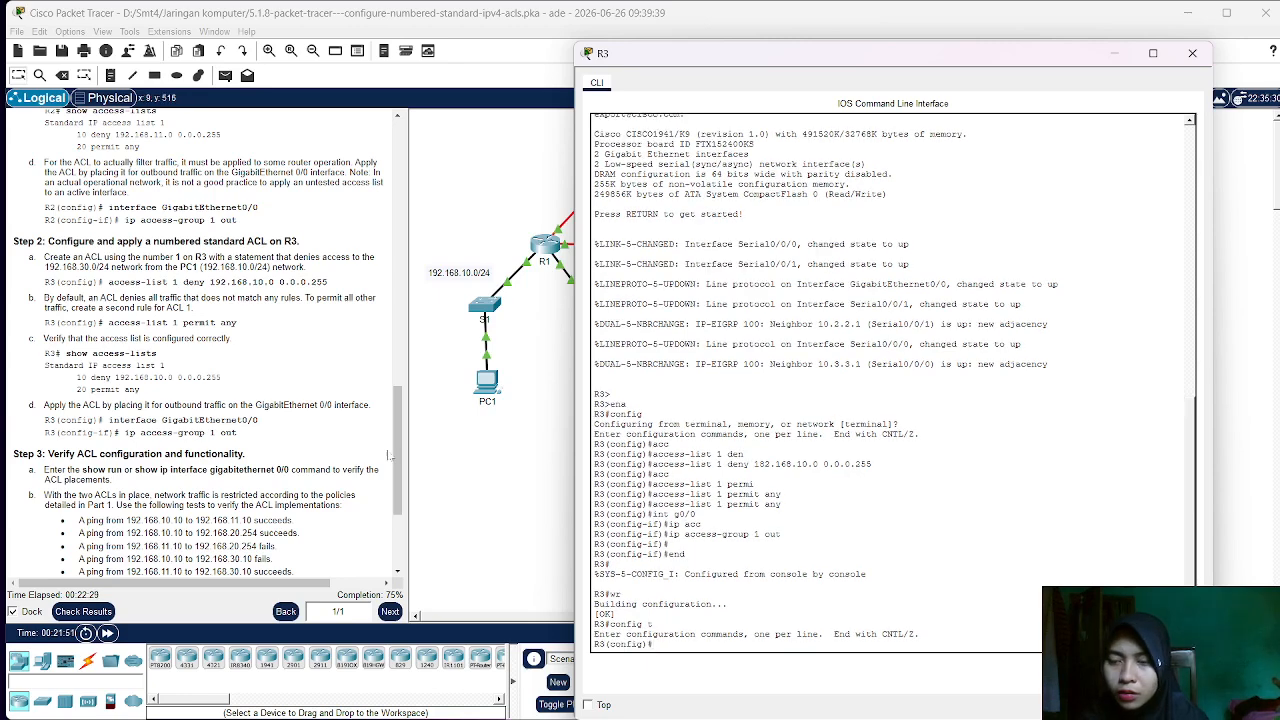
scroll(323, 481, "down", 4)
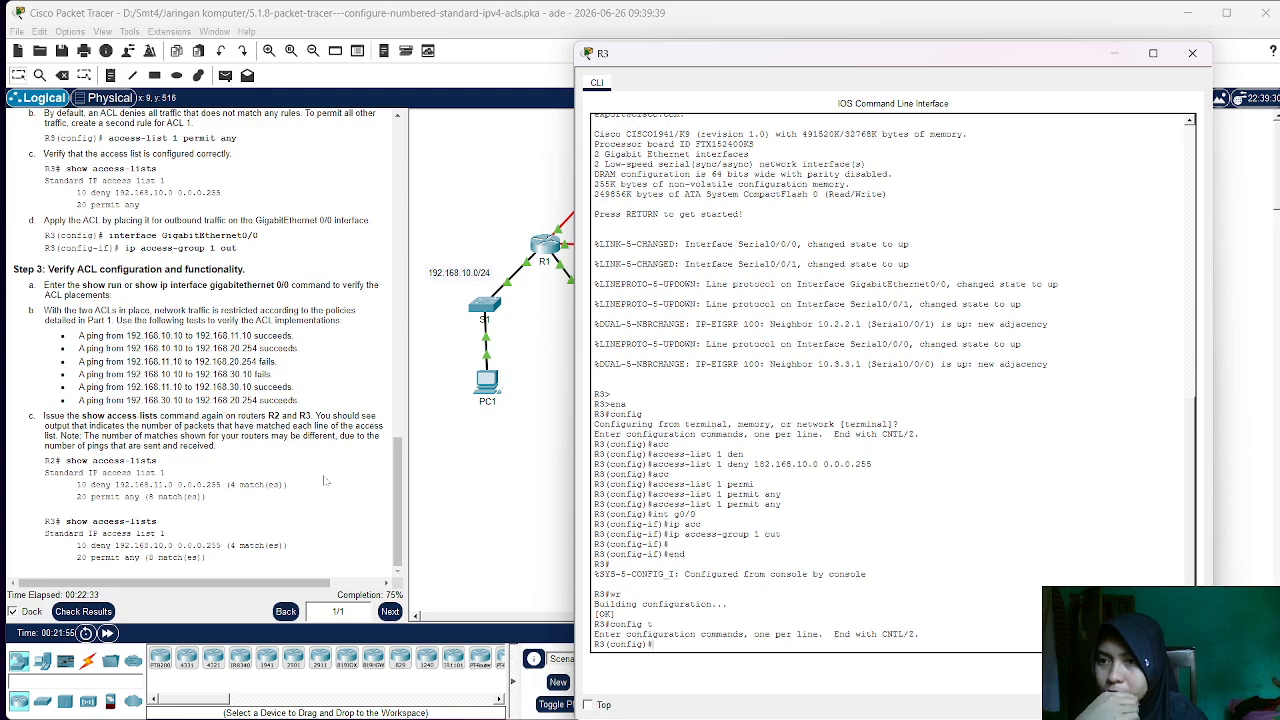
- Add a rule to access list 1 on R3 denying 192.168.10.0 with wildcard mask 0.0.0.255
scroll(323, 481, "up", 4)
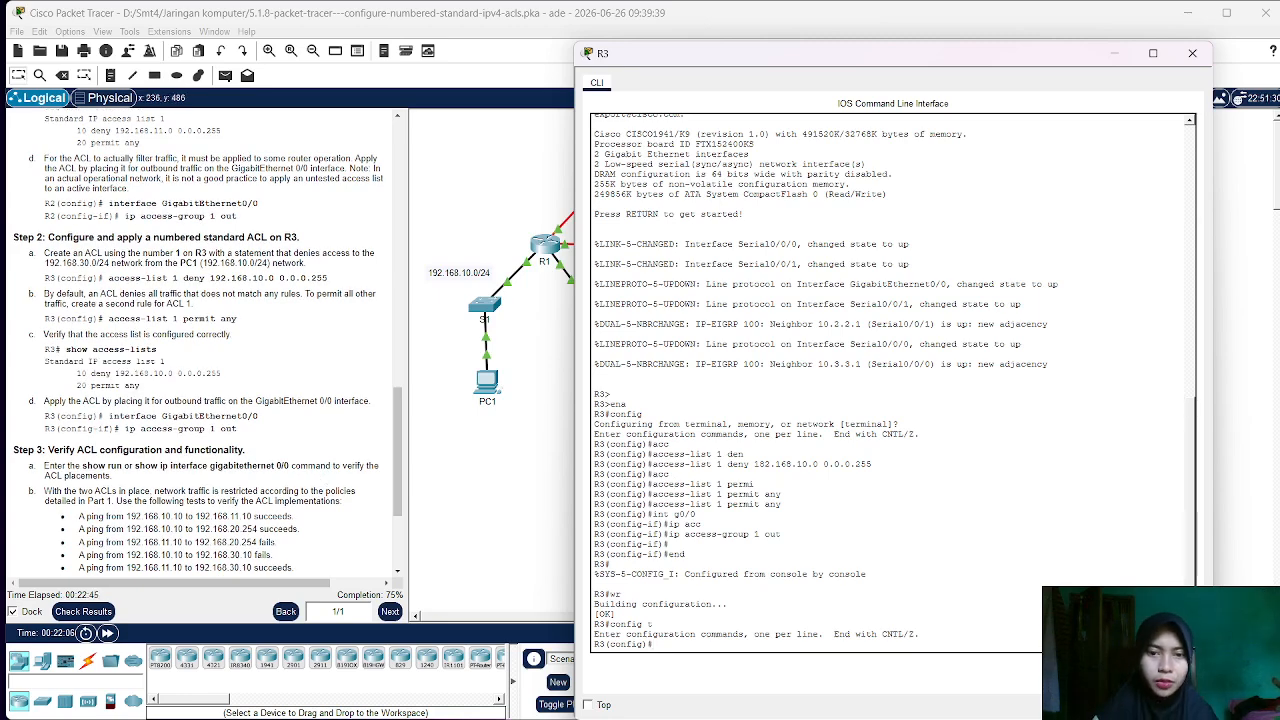
key("Up")
key("Up")
key("Up")
key("Up")
key("Up")
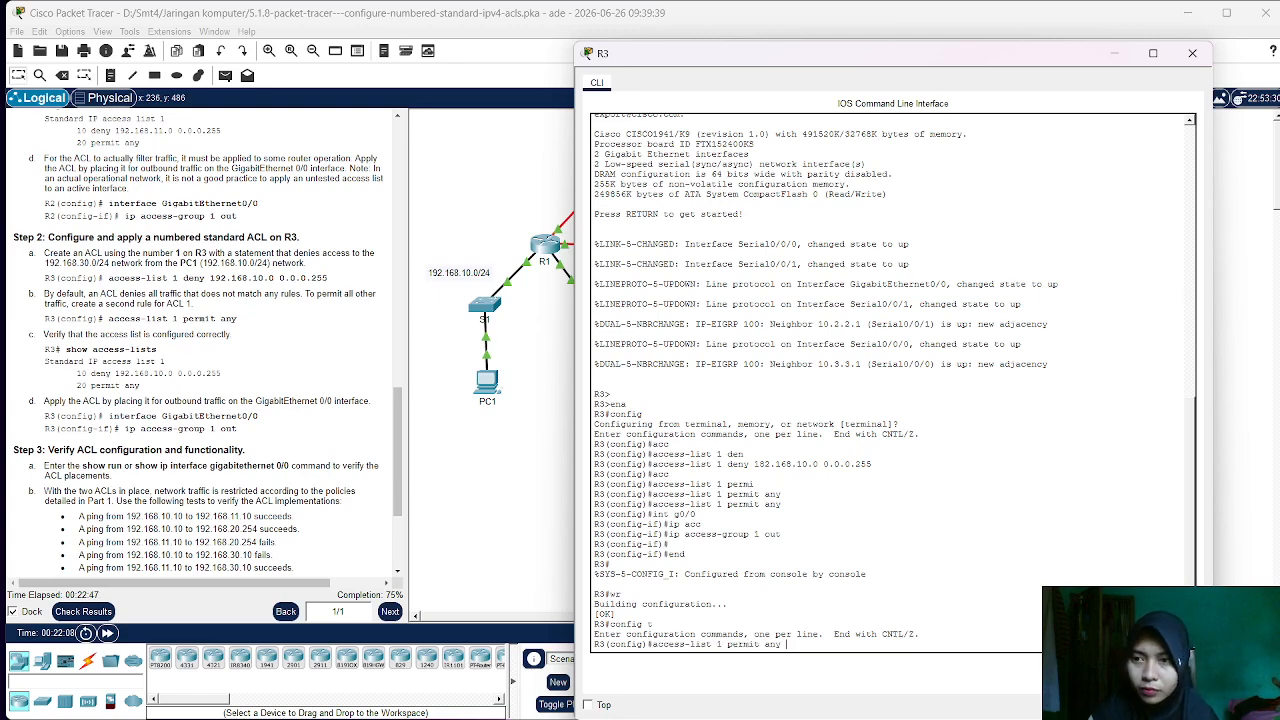
key("Up")
key("Up")
key("Up")
key("Up")
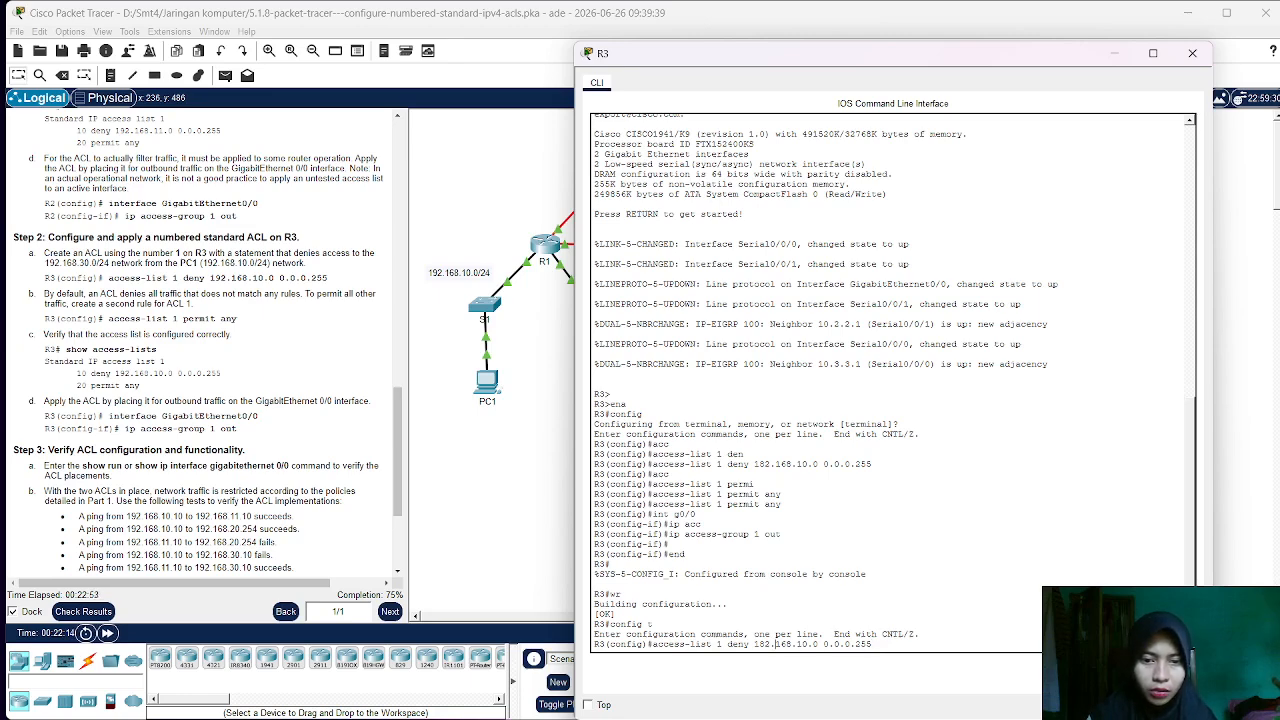
key("Return")
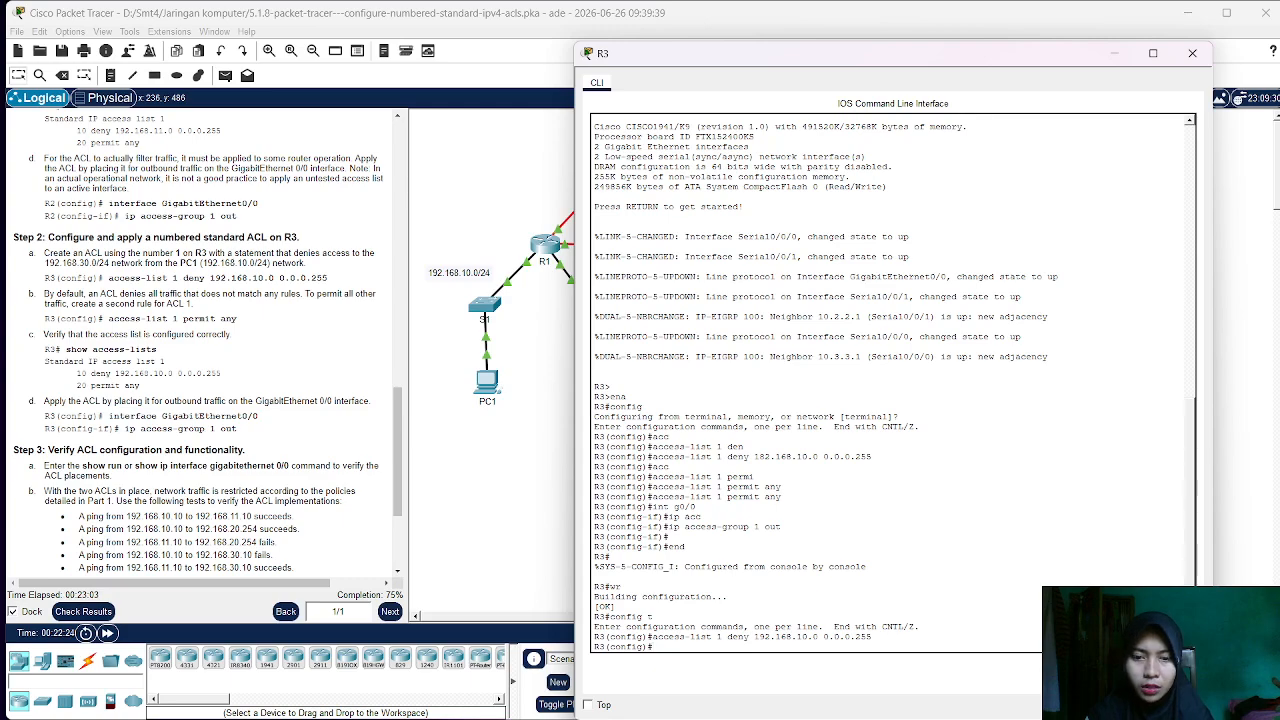
- Enter the access-list 1 permit any rule on R3, following the deny statement
type("ip access-group 1 out")
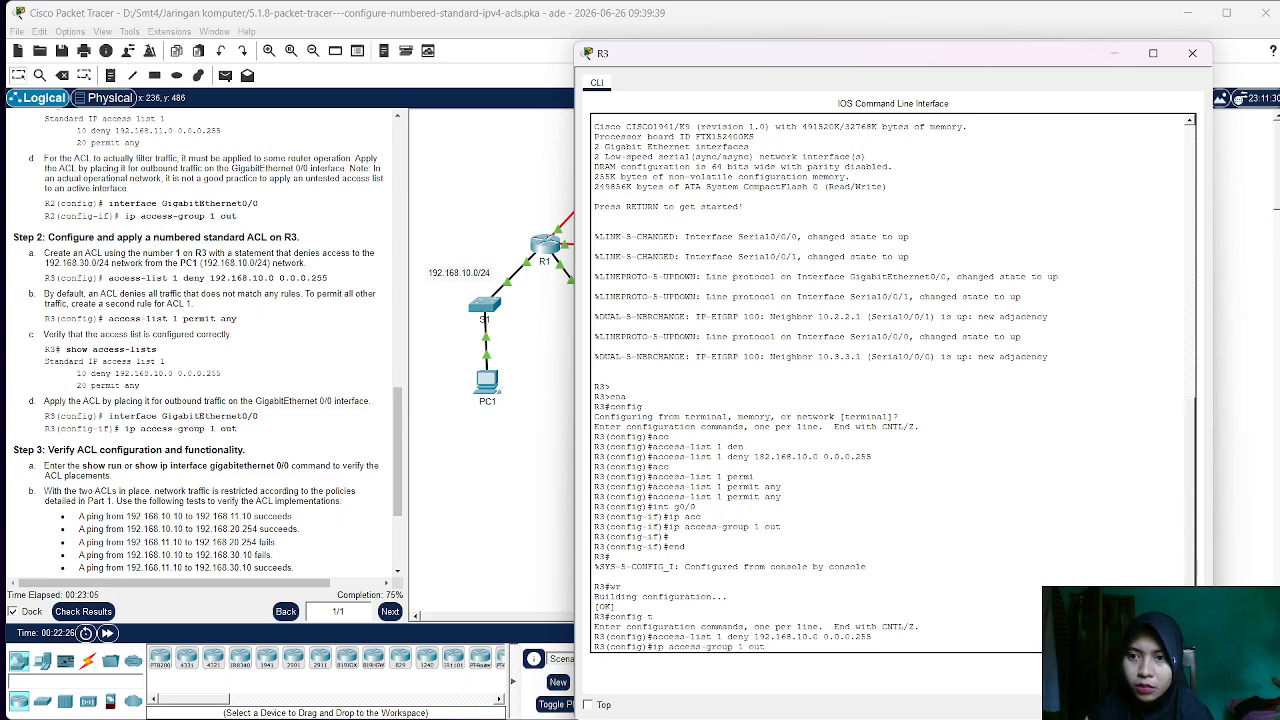
key("Up")
key("Up")
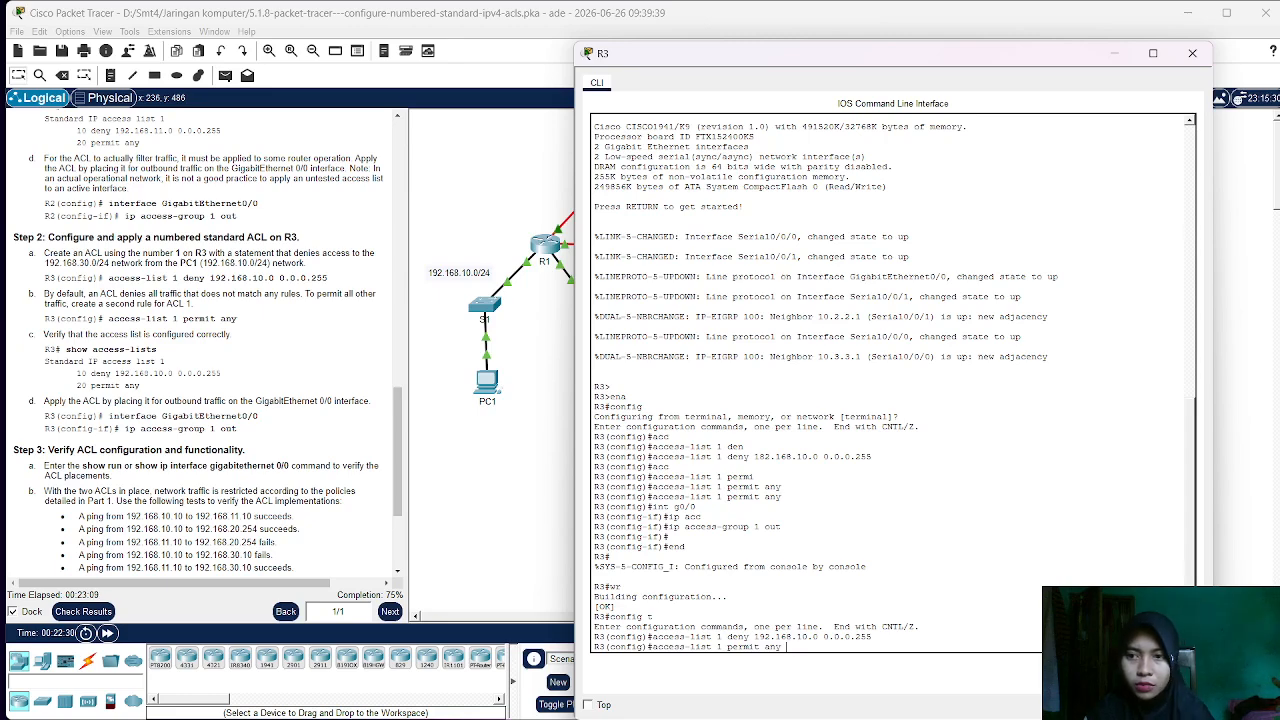
key("Return")
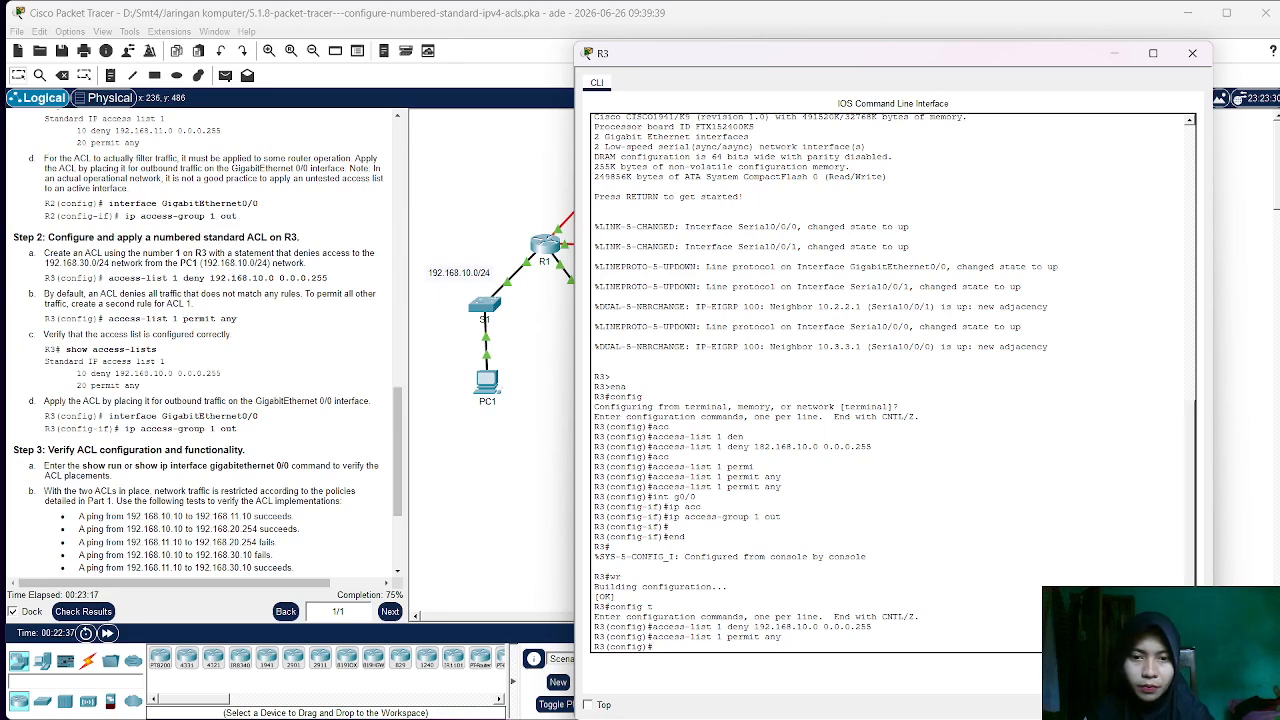
- Apply access list 1 to outbound traffic on R3's g0/0 interface with ip access-group 1 out
key("Up")
key("Up")
key("Up")
key("Up")
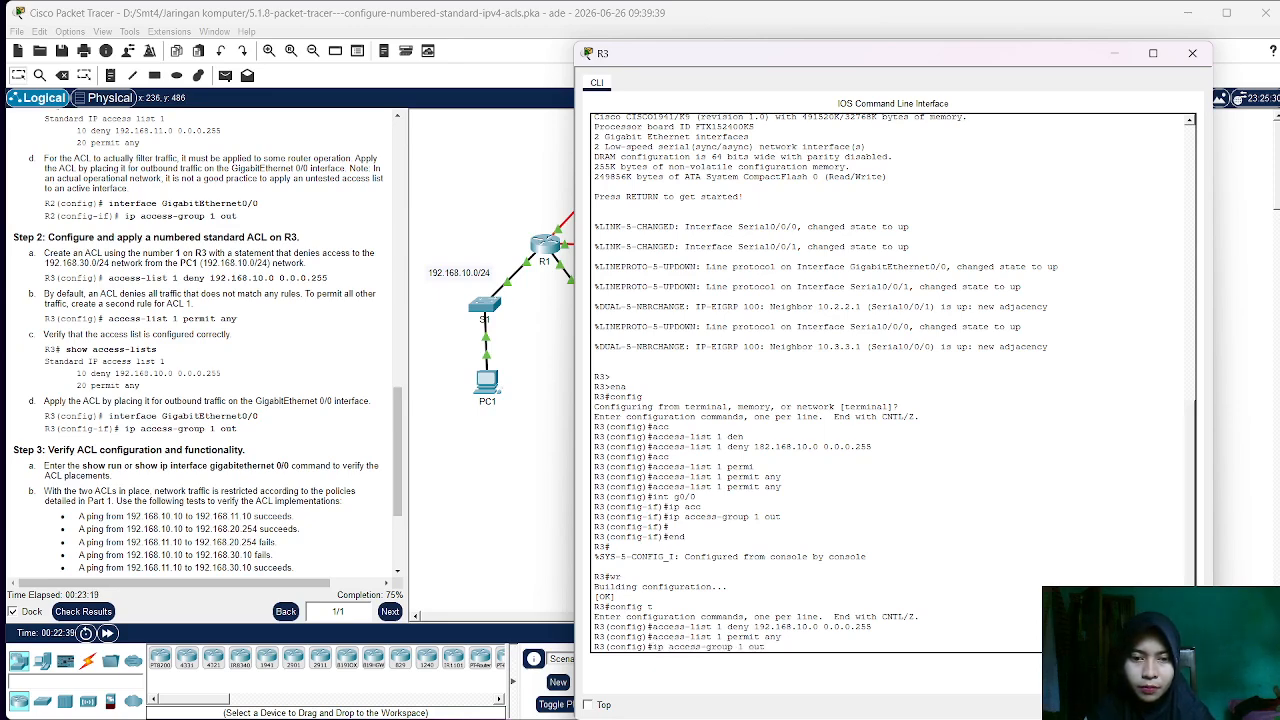
key("Up")
key("Up")
key("Return")
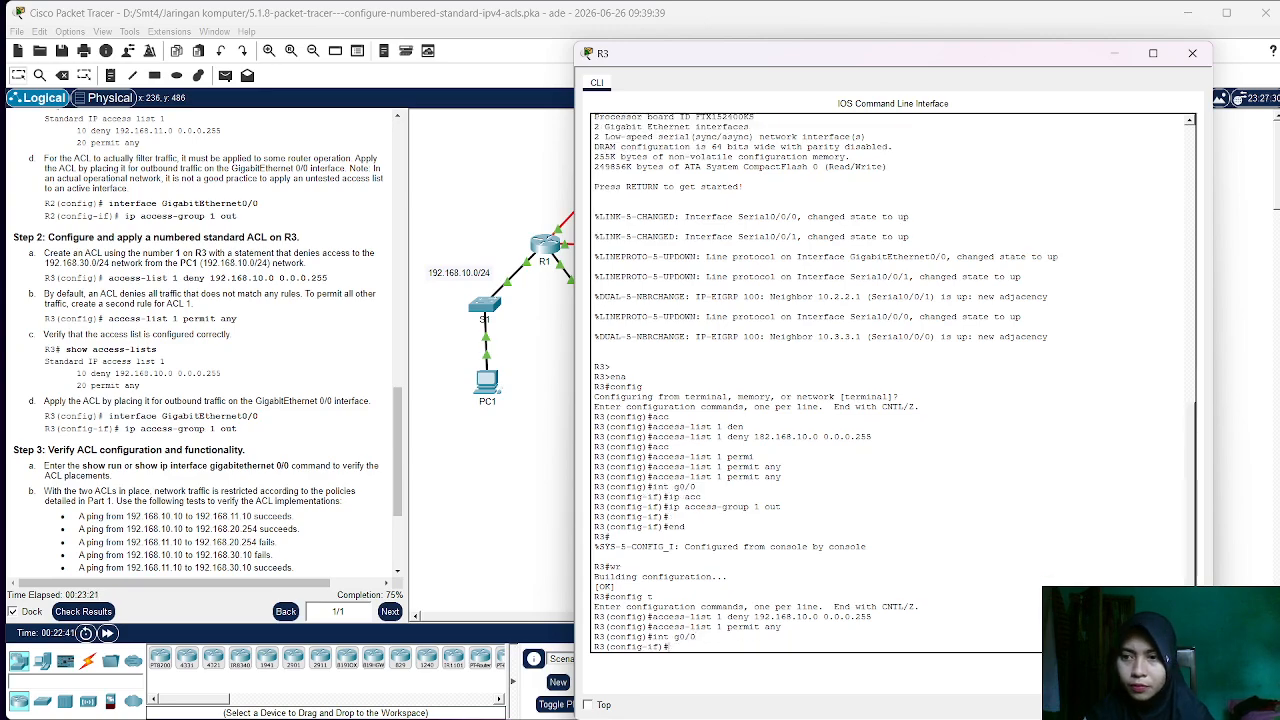
key("Up")
key("Up")
key("Up")
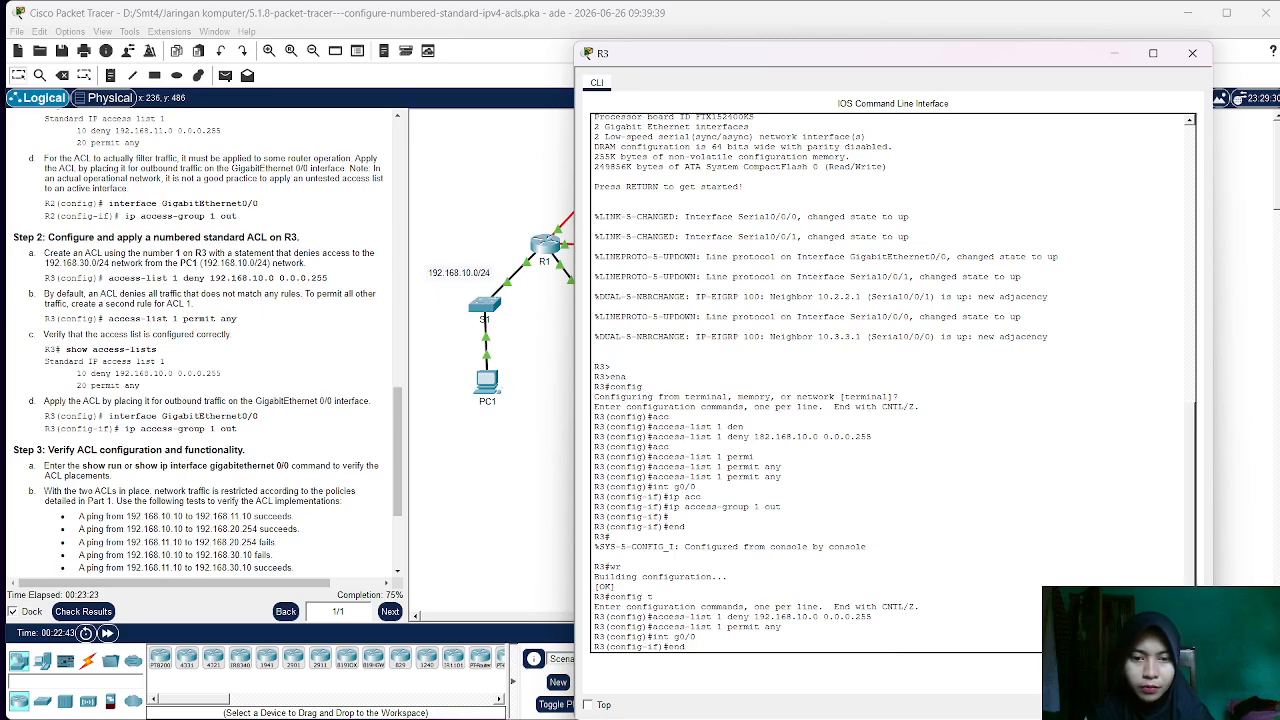
key("Up")
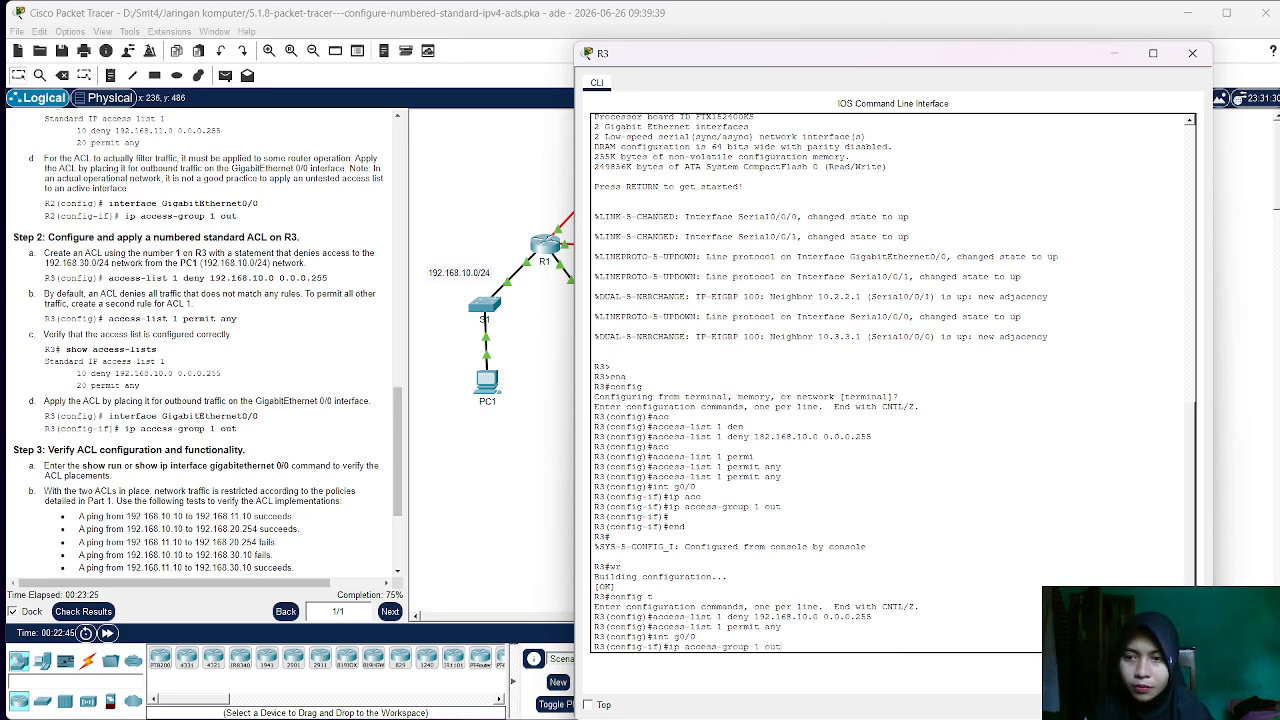
key("Return")
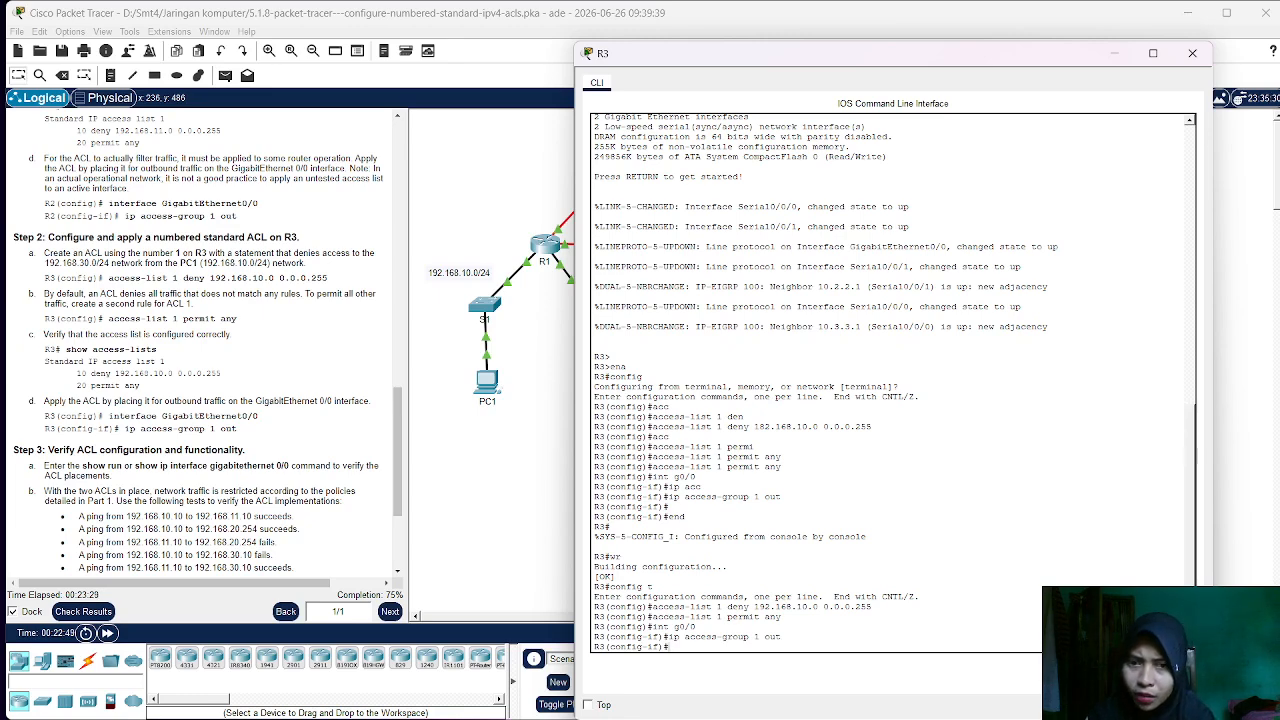
- Leave configuration mode on R3 with end and save the configuration with wr
type("end")
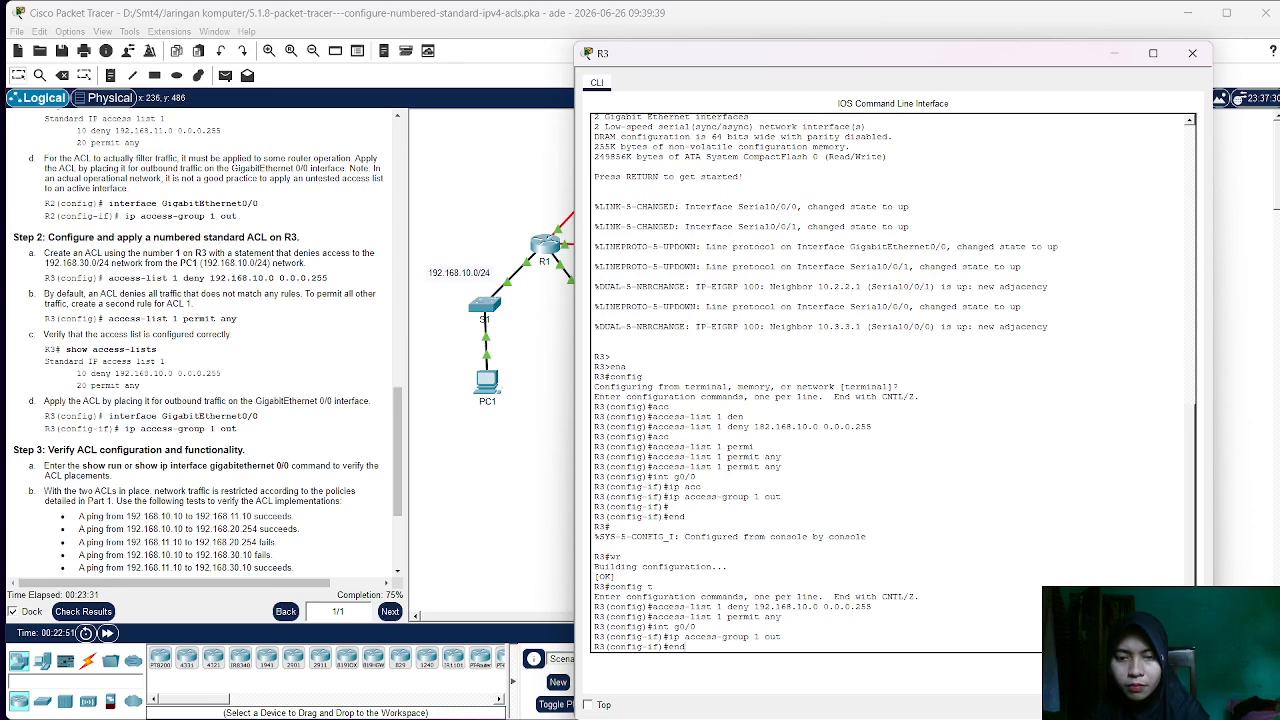
key("Return")
type("wr")
key("Return")
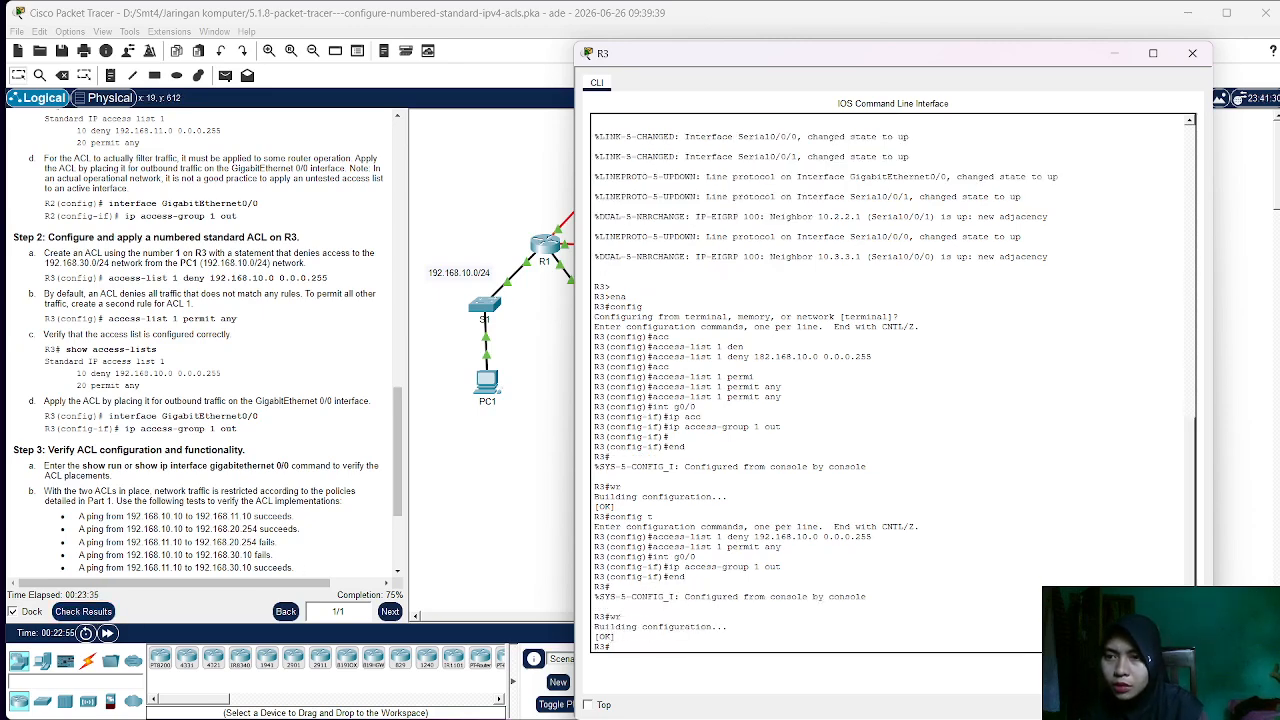
- Check the activity results, examine the status of R3's ACL among the assessment items, and close the results
left_click(83, 611)
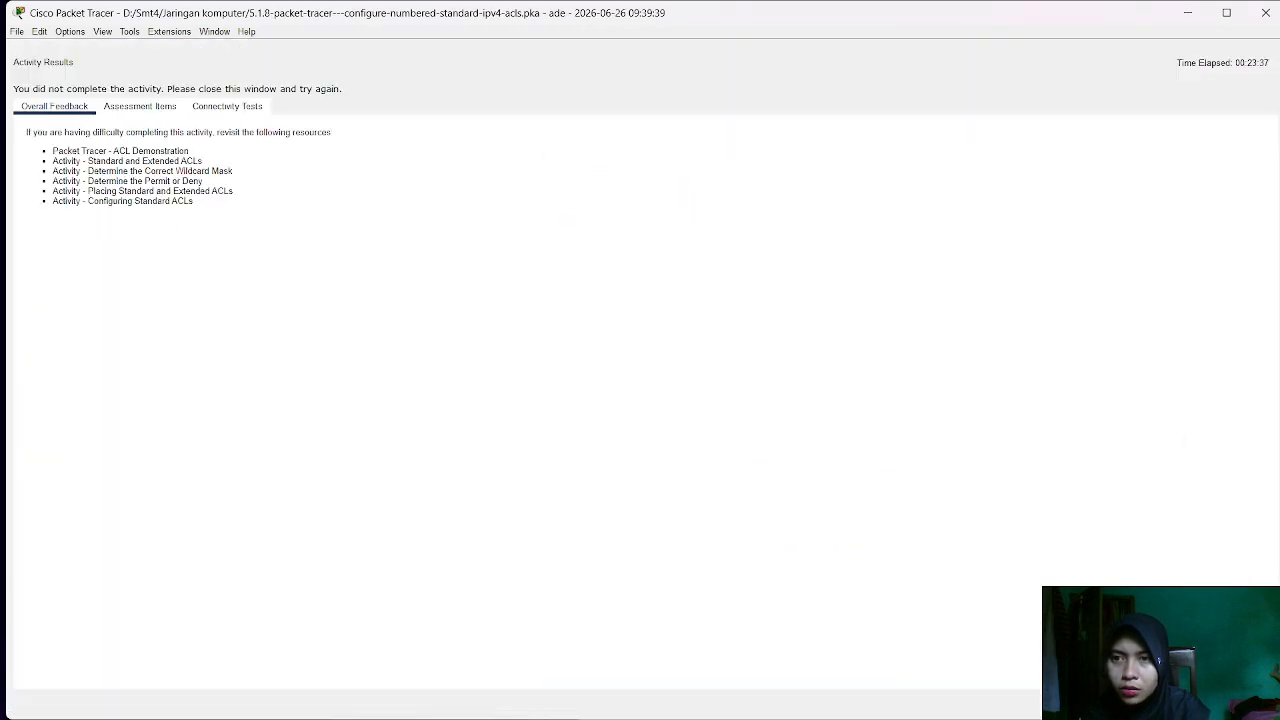
left_click(140, 106)
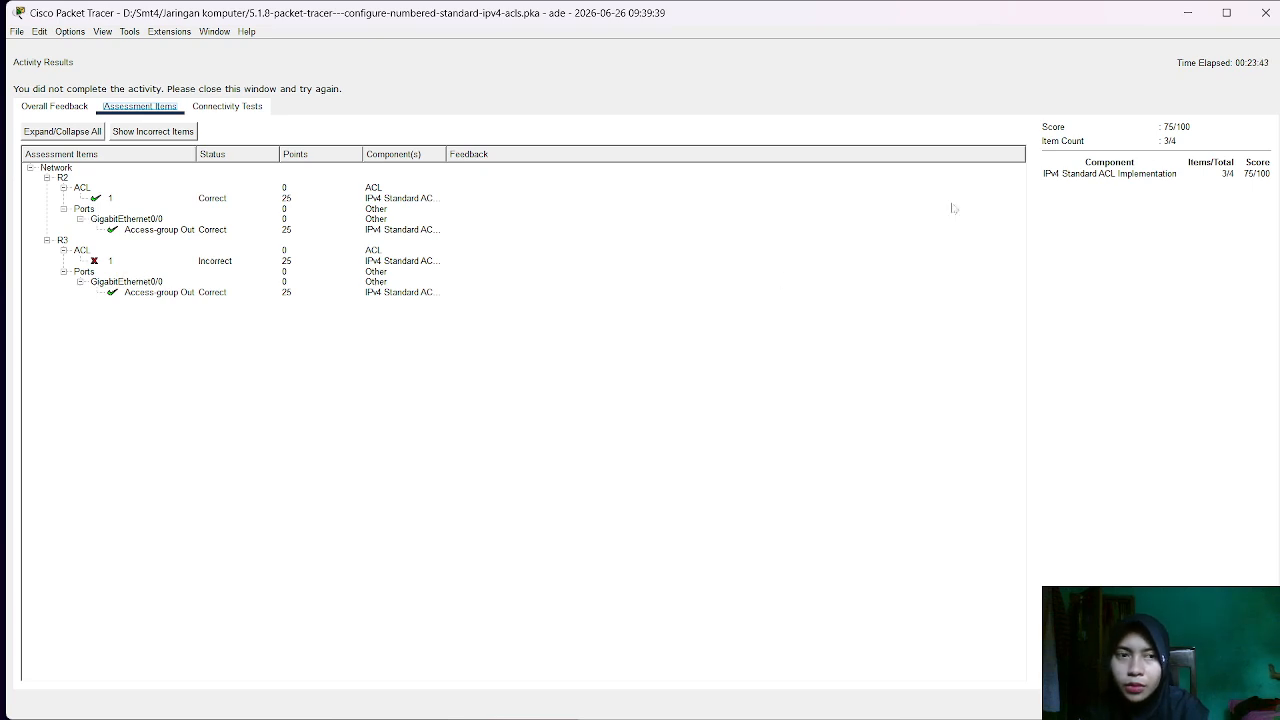
left_click(1266, 14)
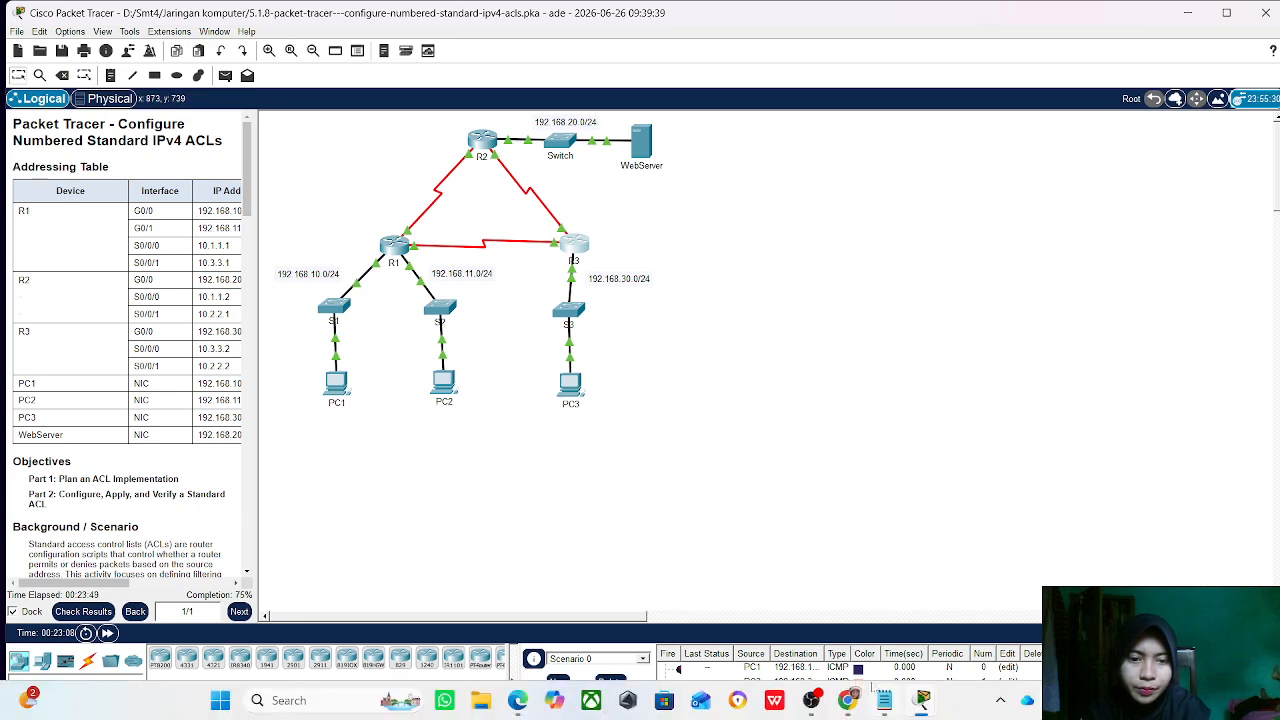
- Bring up R2's command line, review its entered access list commands, and return to the topology
mouse_move(923, 708)
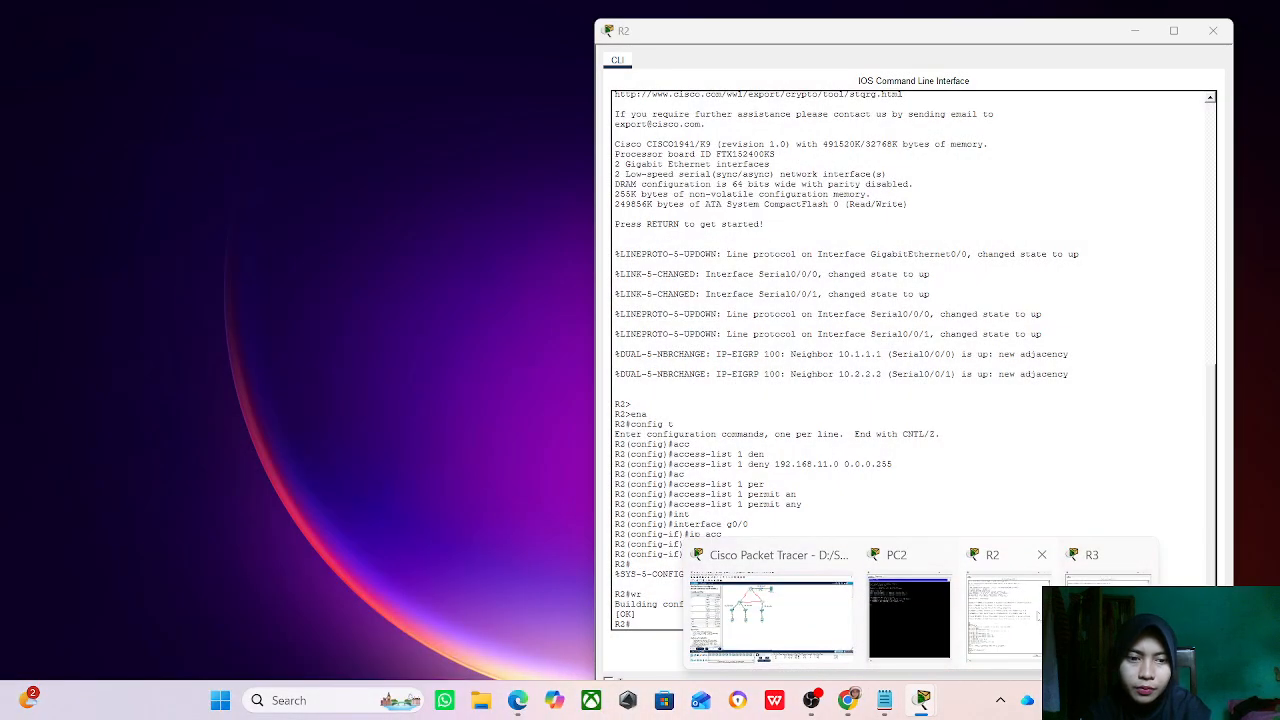
left_click(1008, 615)
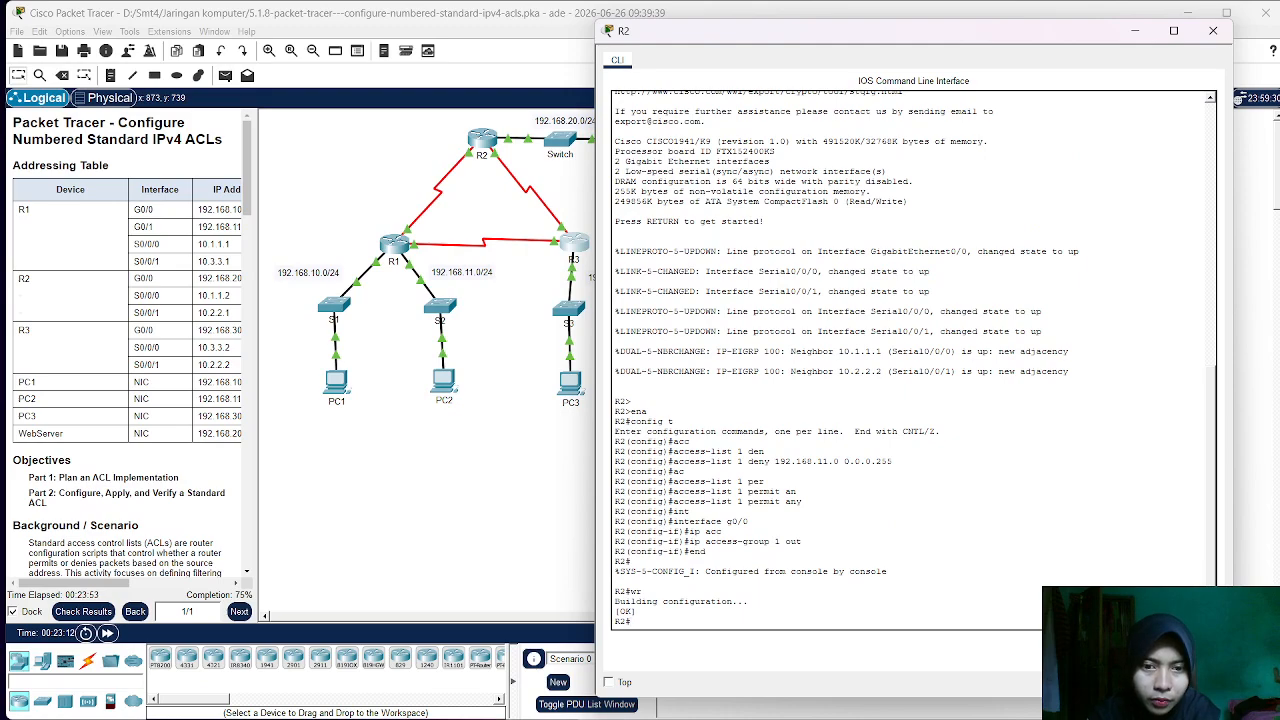
scroll(912, 360, "up", 1)
scroll(912, 360, "down", 1)
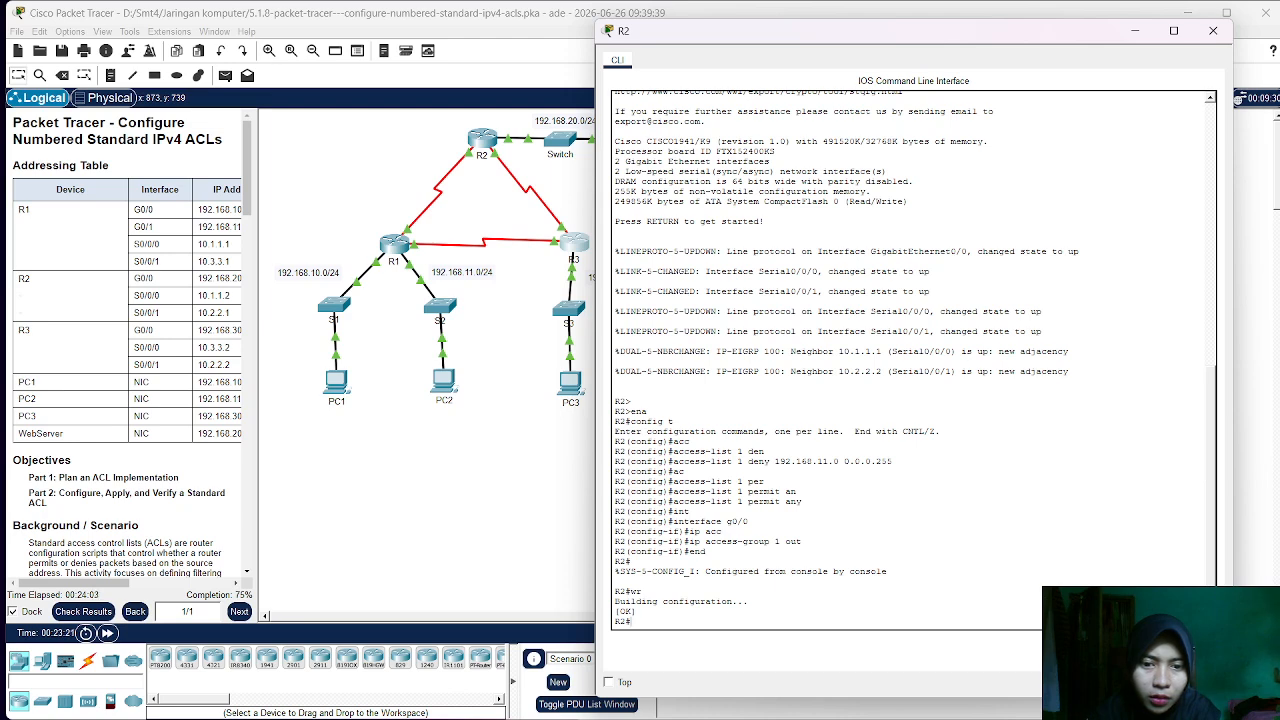
left_click(530, 518)
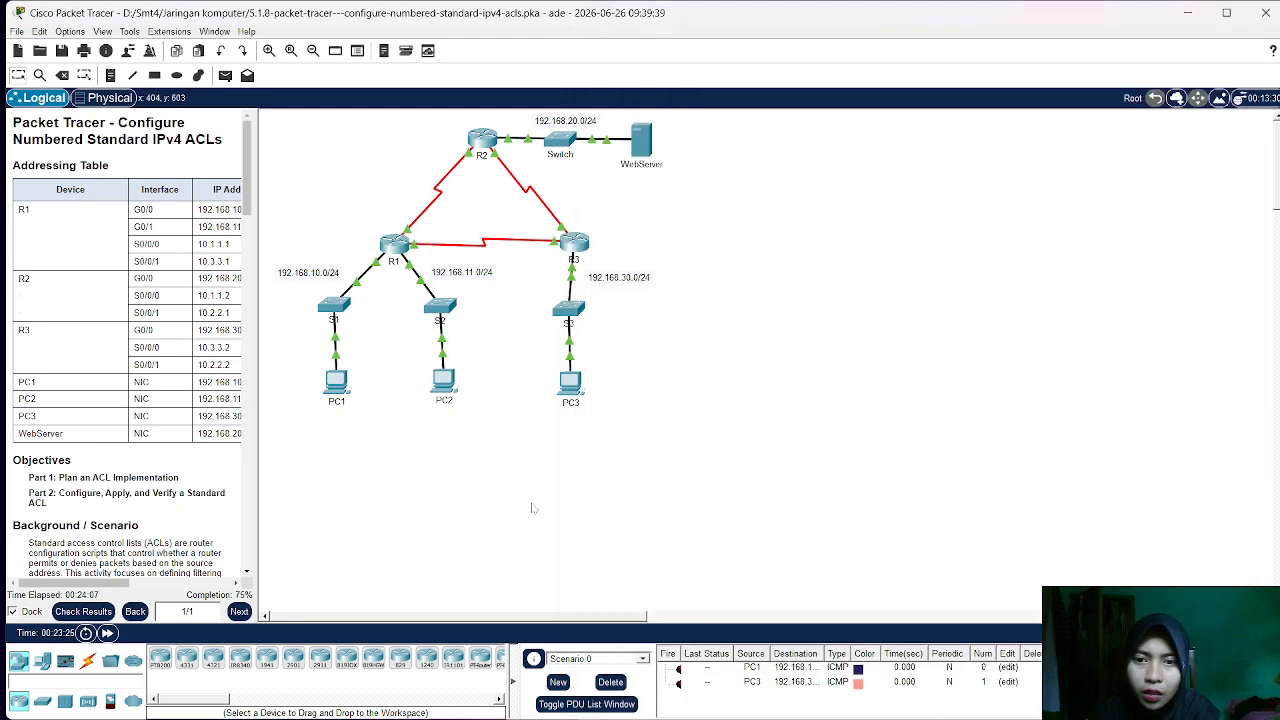
- Widen the instructions and compare the Step 2 commands for R3 and the Step 3 tests with the topology
mouse_move(573, 244)
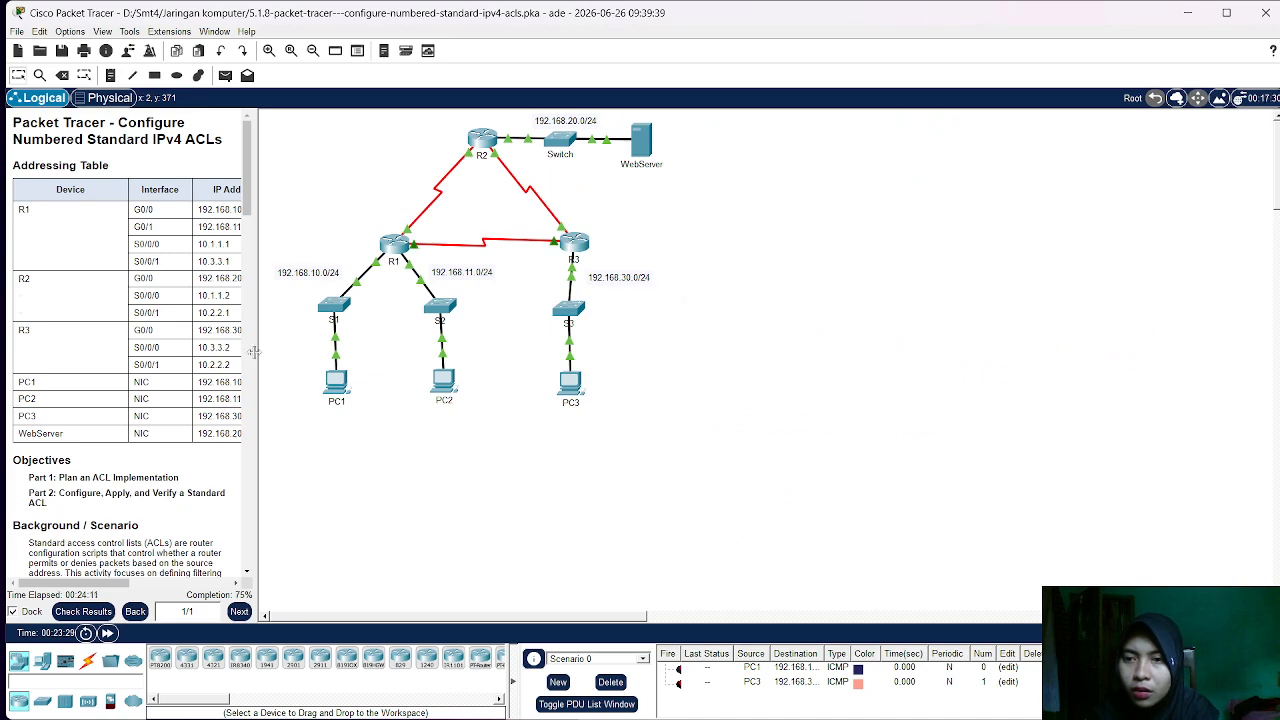
left_click_drag(255, 357, 493, 392)
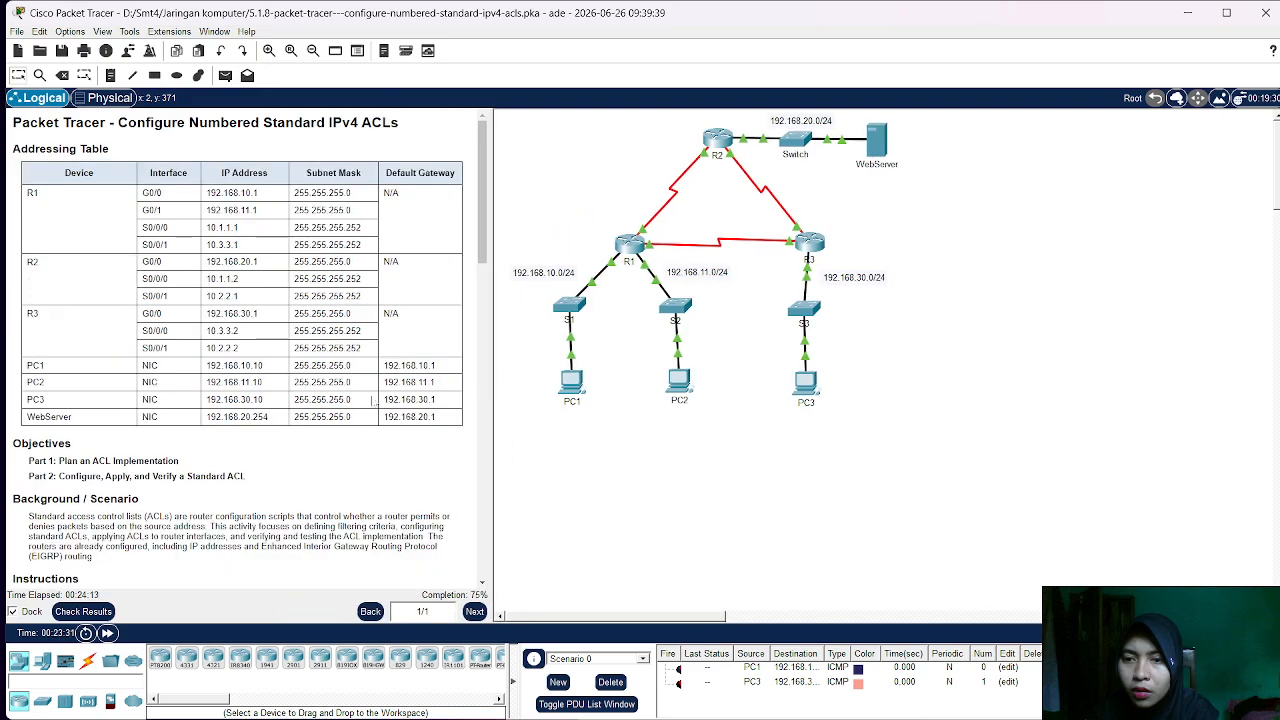
scroll(365, 403, "down", 15)
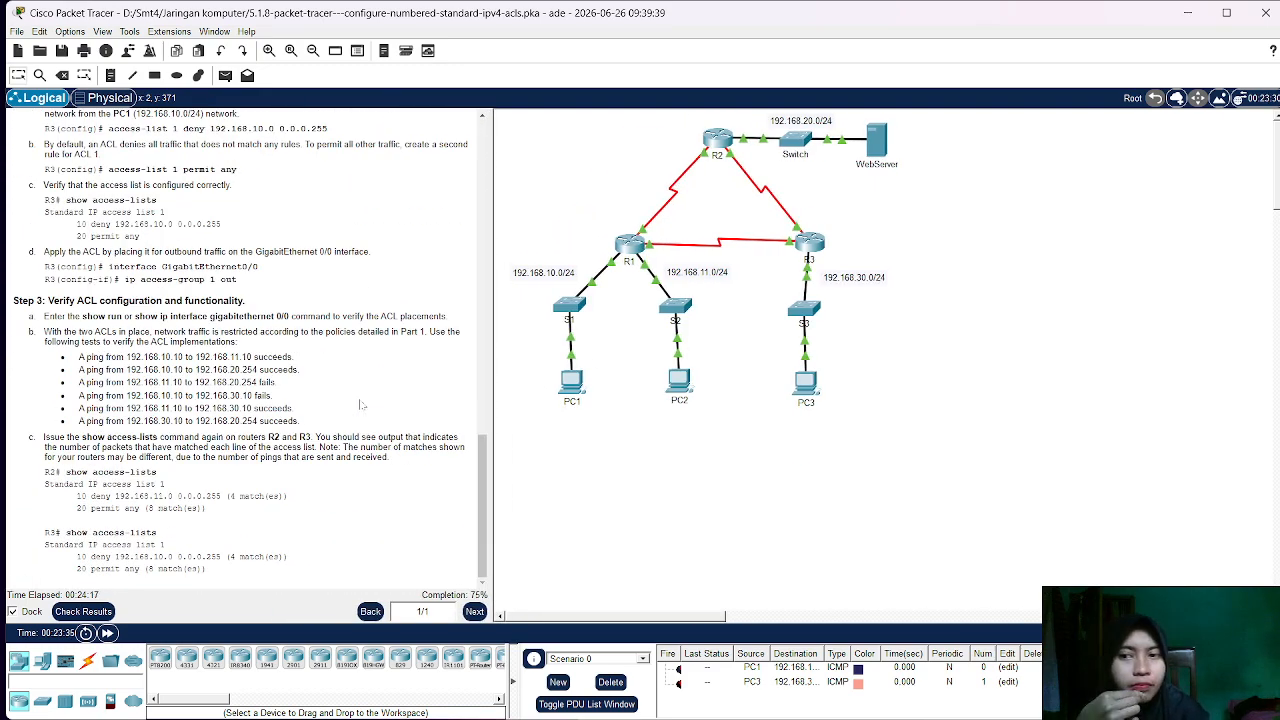
scroll(360, 404, "up", 2)
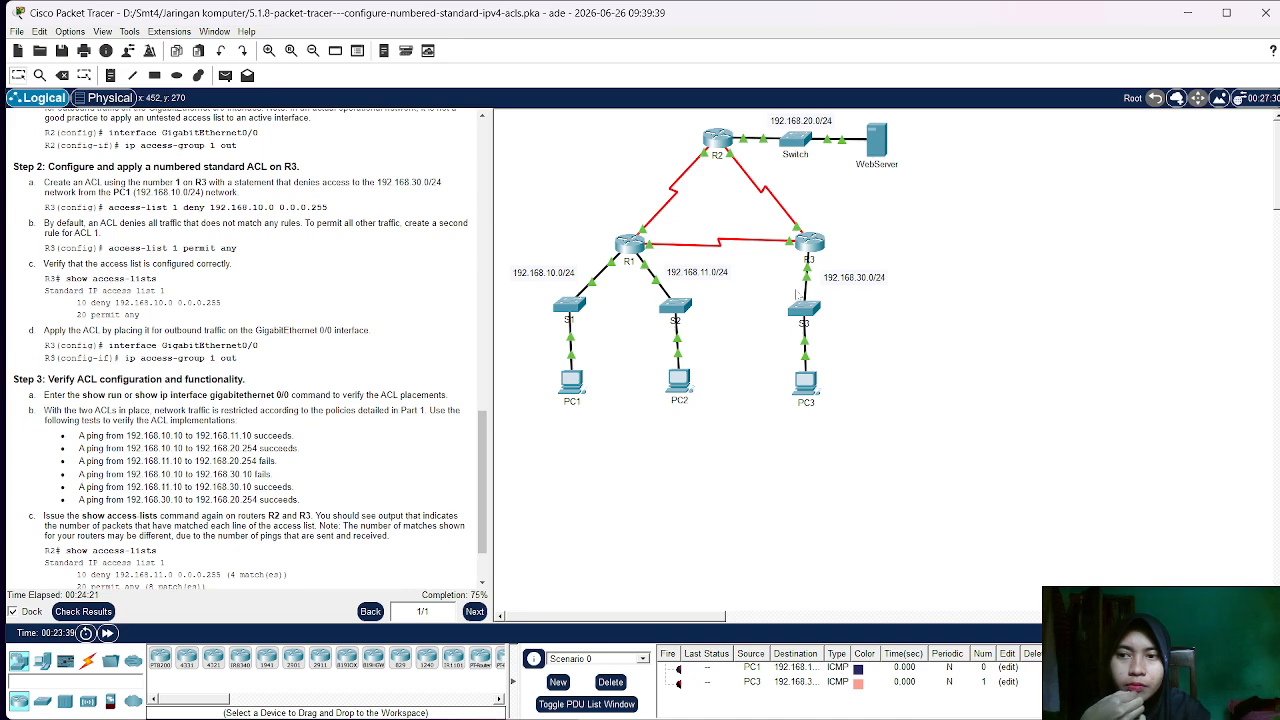
scroll(325, 376, "up", 1)
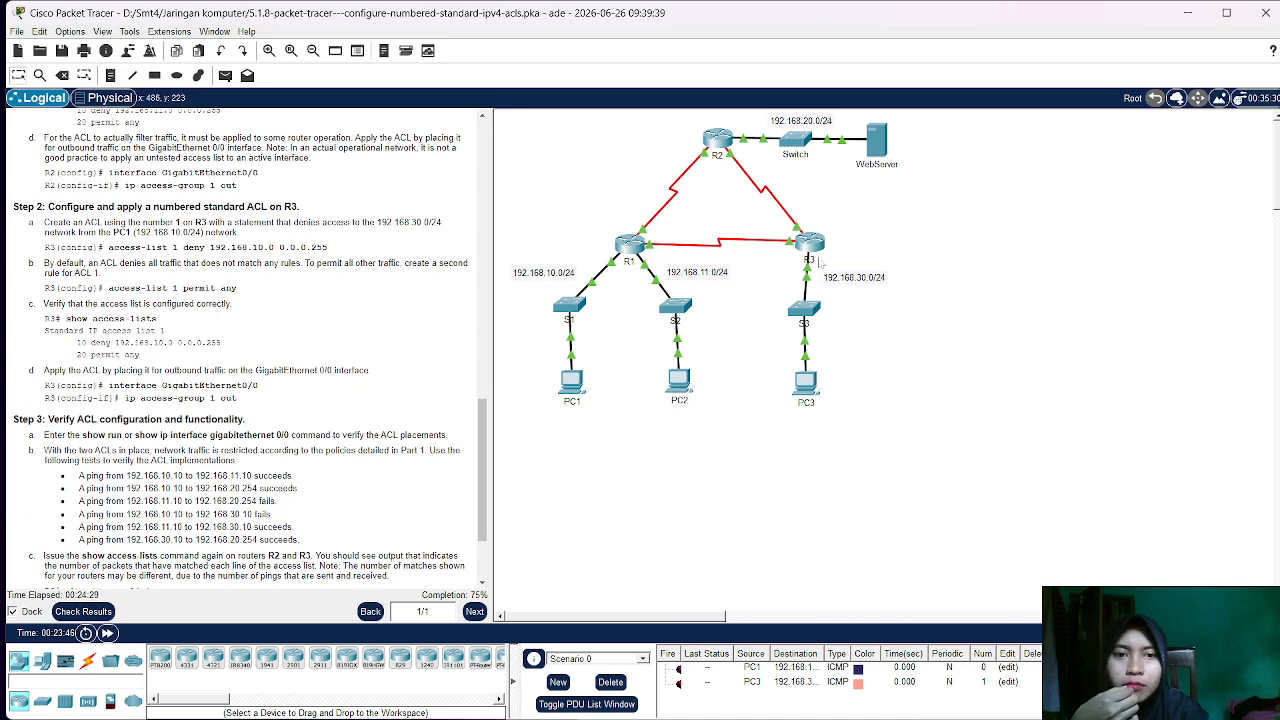
- Reopen R3's command line, enter global configuration mode with config t, and enter access-list 1 permit any again
left_click(816, 249)
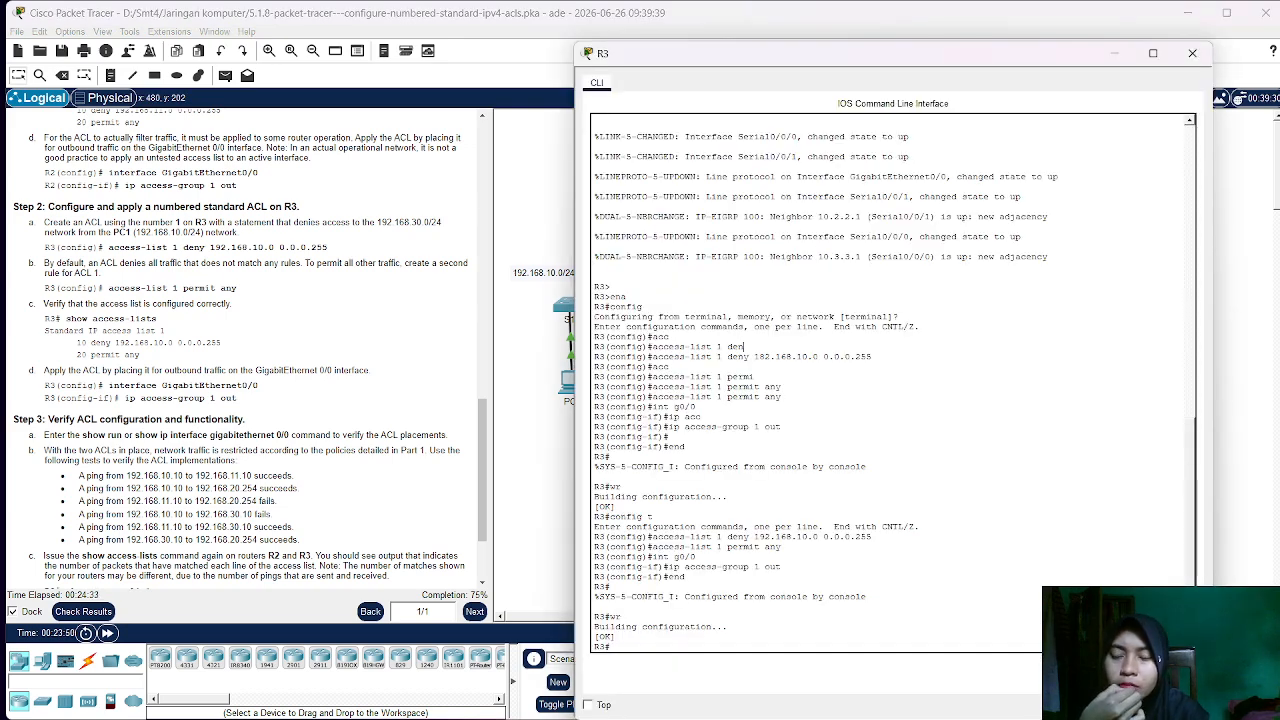
type("config")
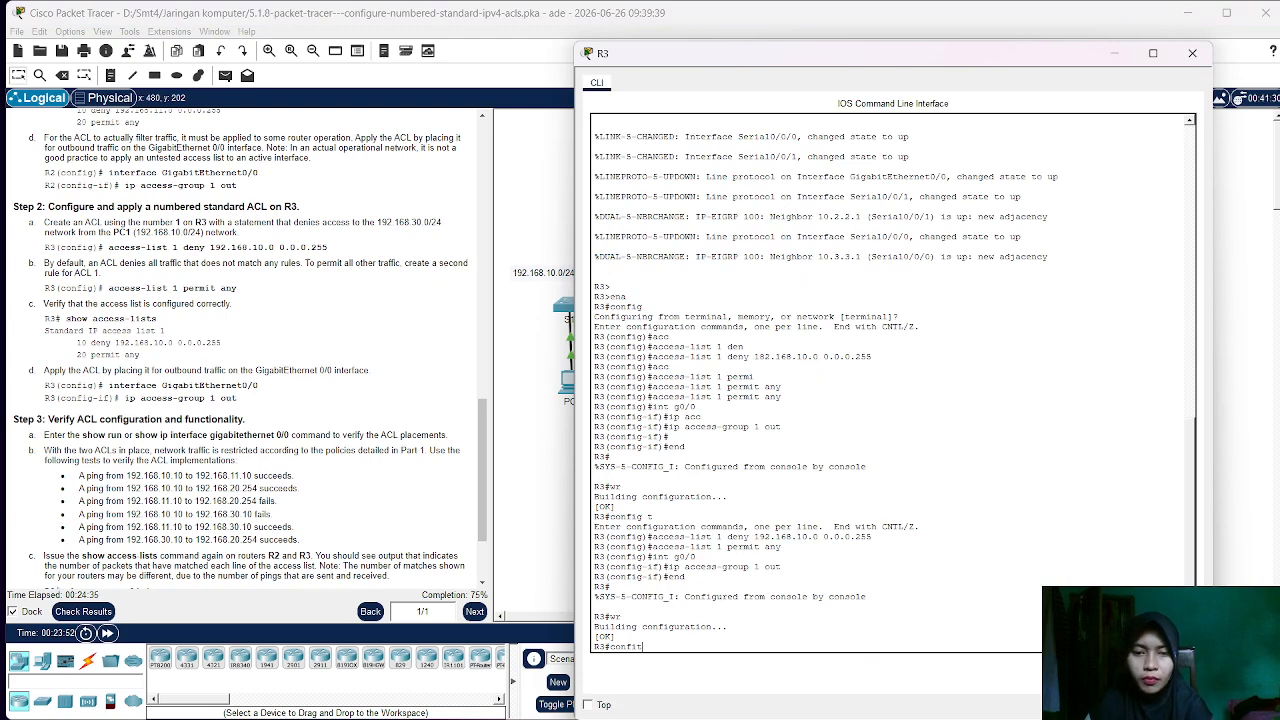
type(" t")
key("Return")
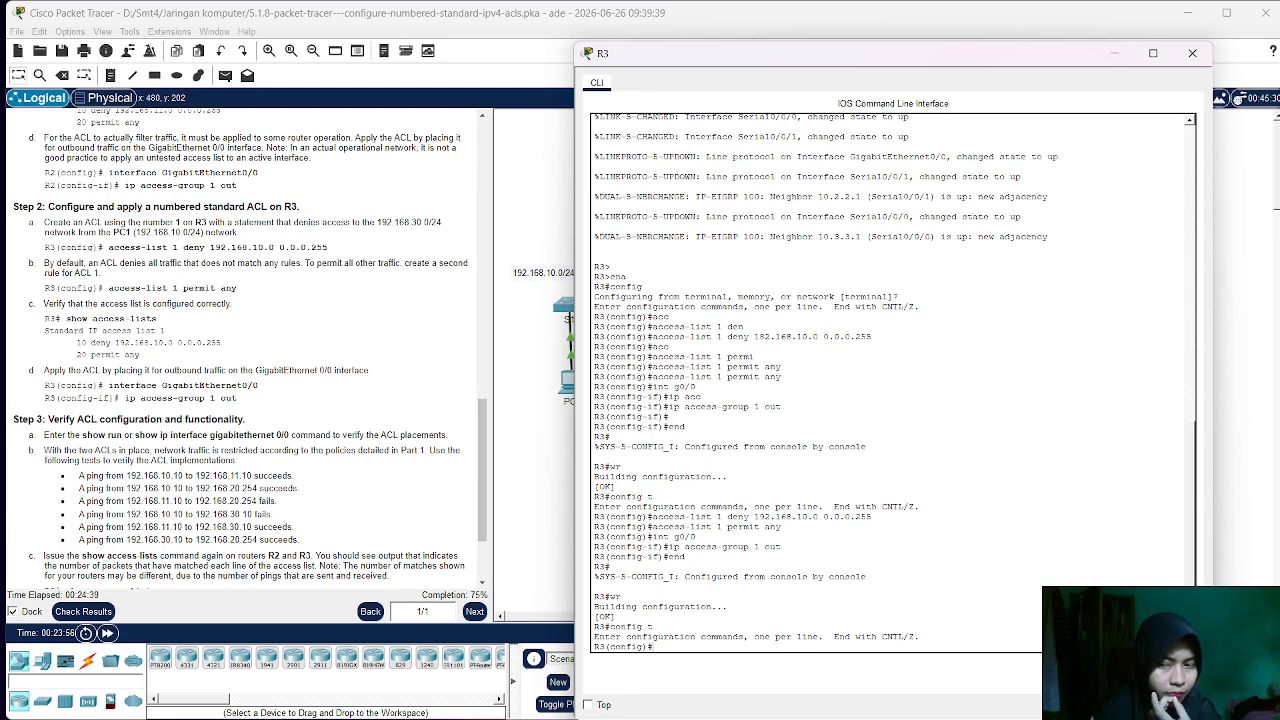
type("ac")
key("Tab")
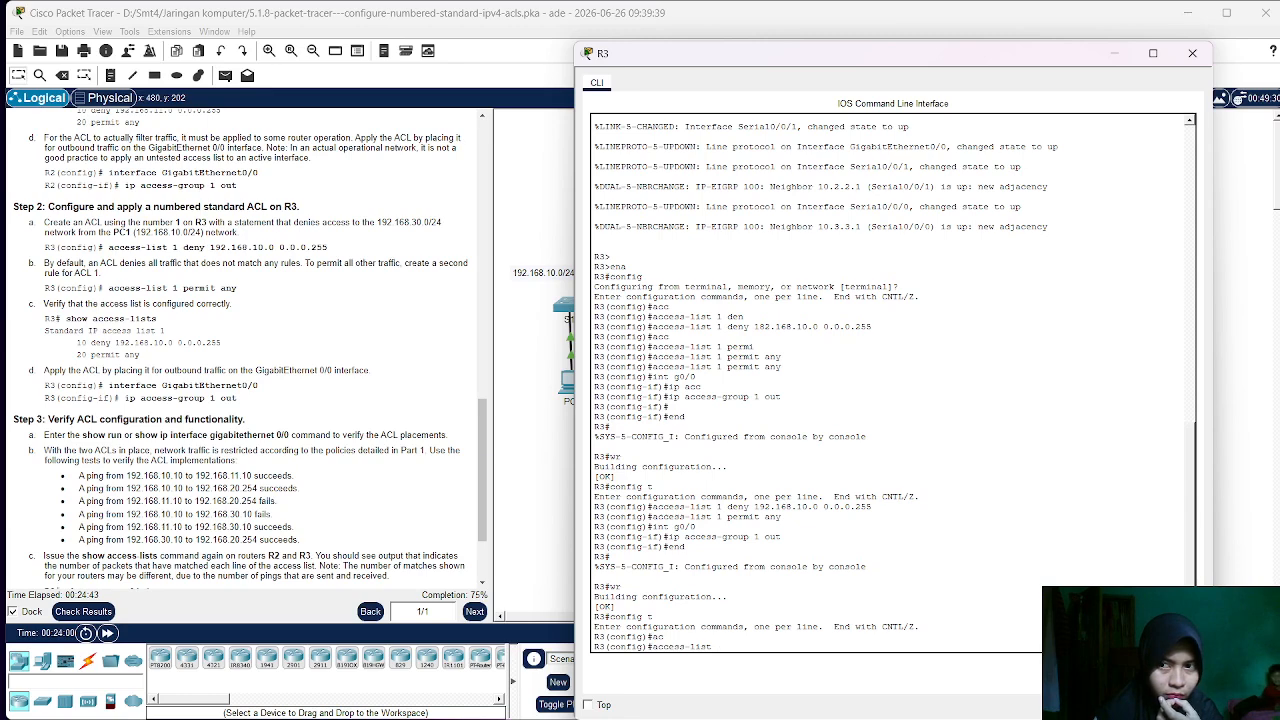
type("1 ")
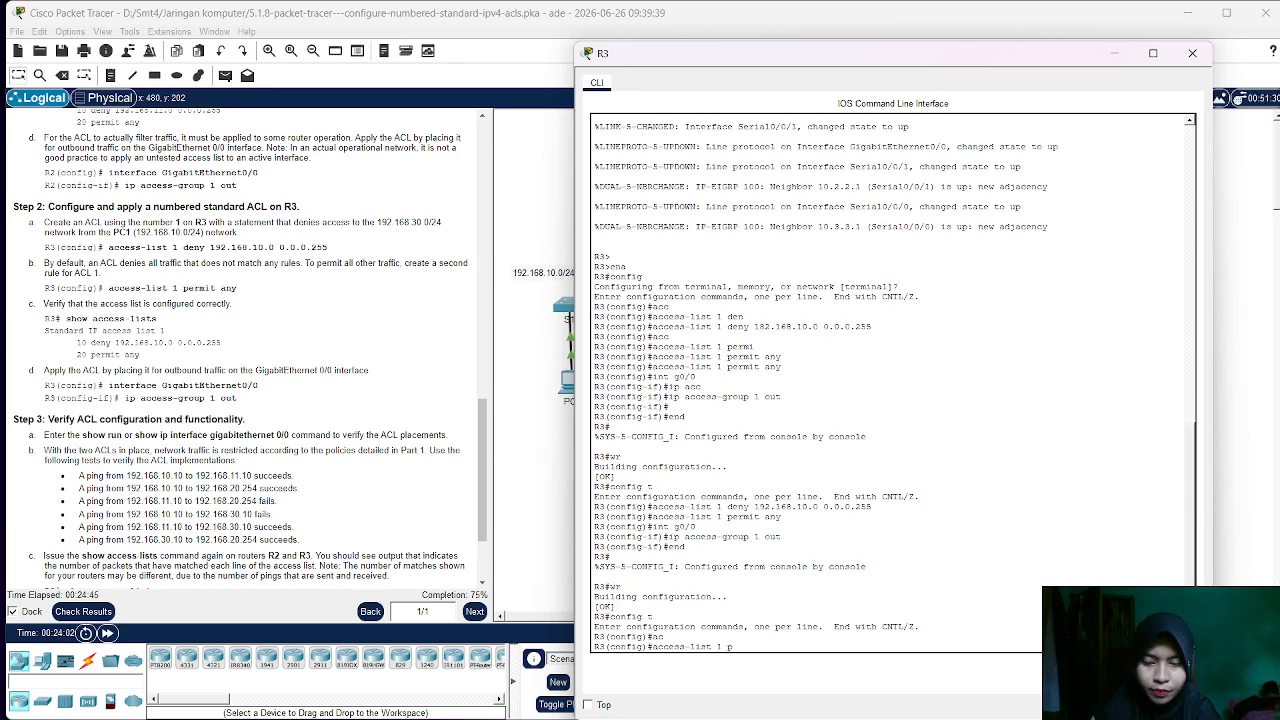
type("per")
key("Tab")
type("an")
key("Tab")
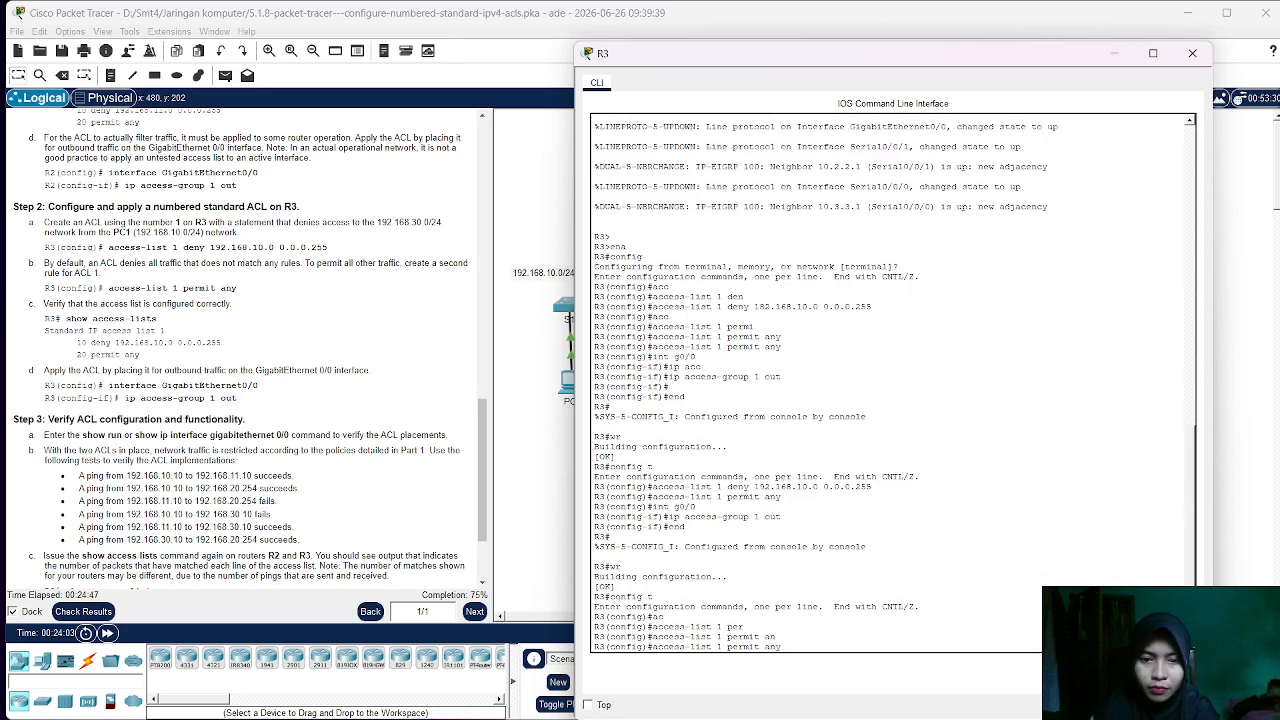
key("Return")
key("Return")
key("Return")
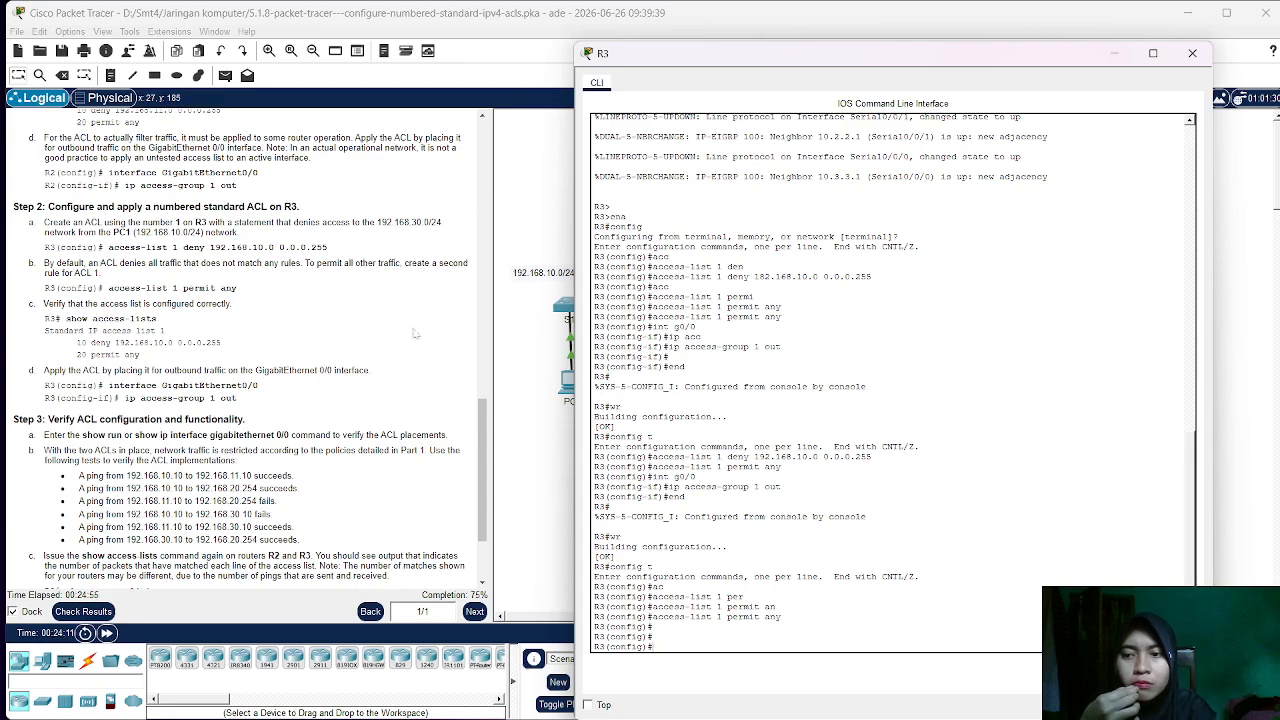
- Reread the Step 1 to Step 3 instructions for configuring and verifying the access lists on R2 and R3
scroll(415, 333, "down", 3)
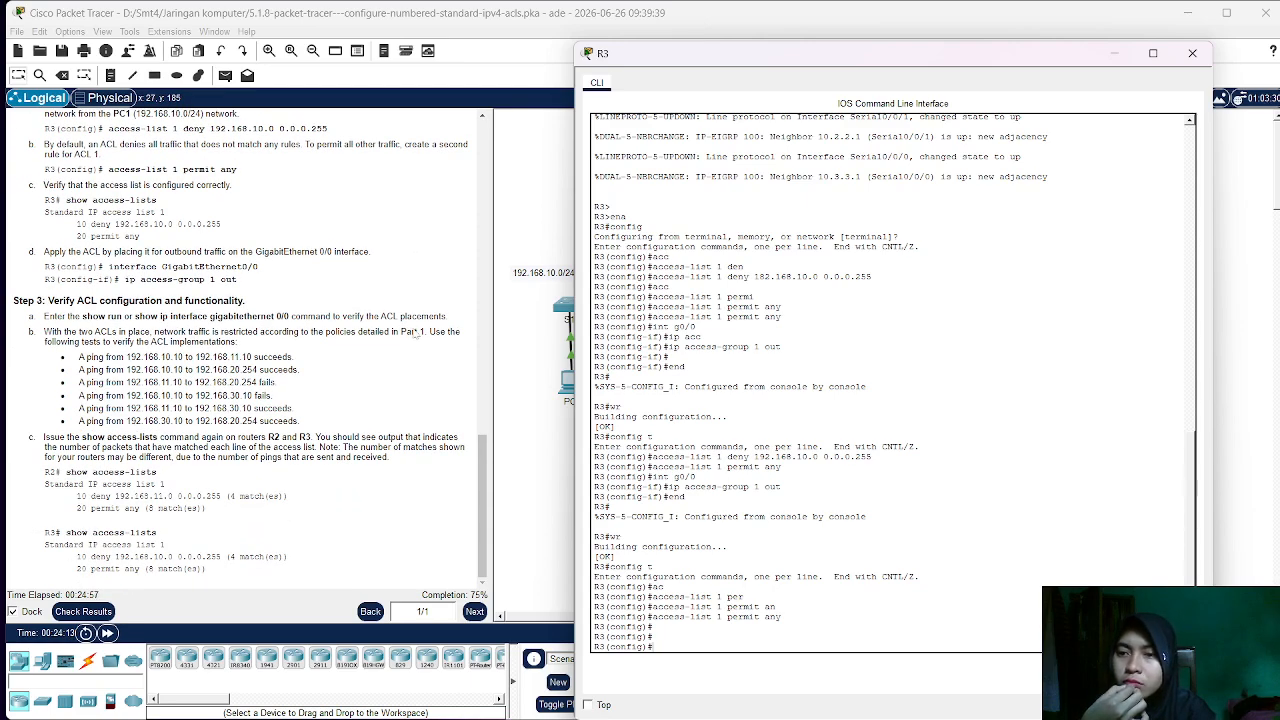
scroll(415, 333, "up", 7)
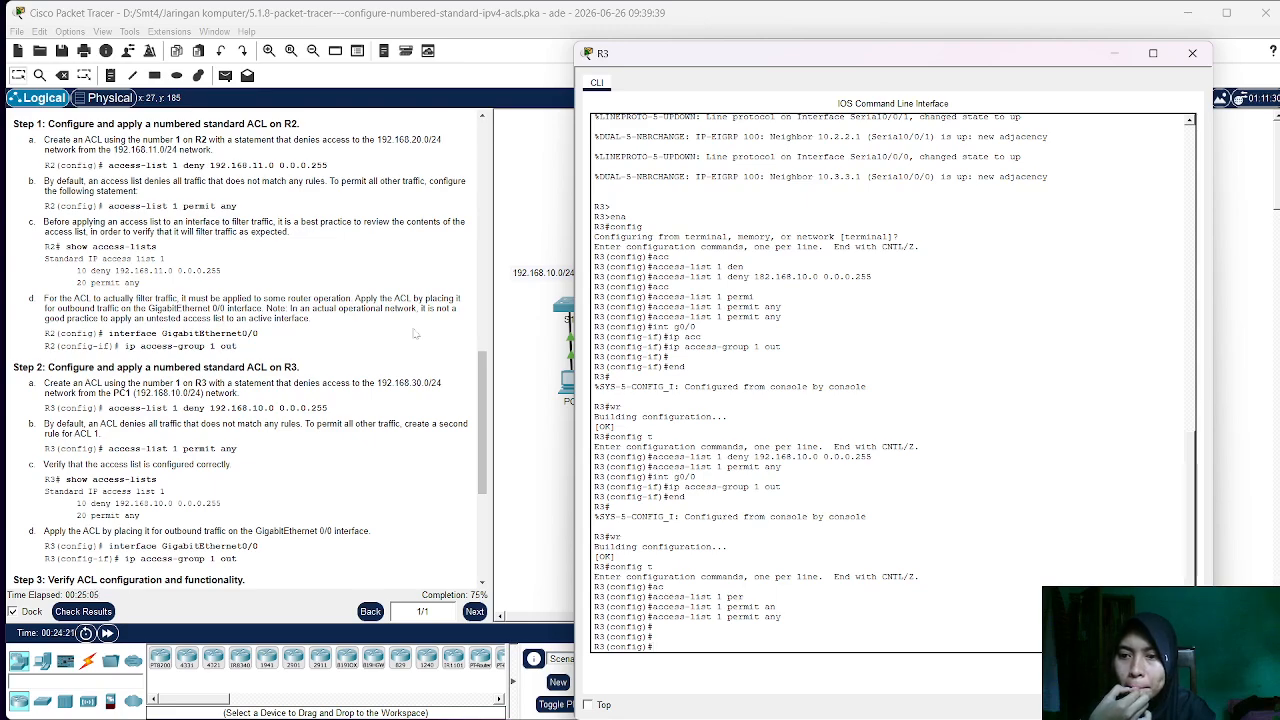
- Leave configuration mode on R3 and list its access lists with show access-lists
scroll(415, 333, "down", 5)
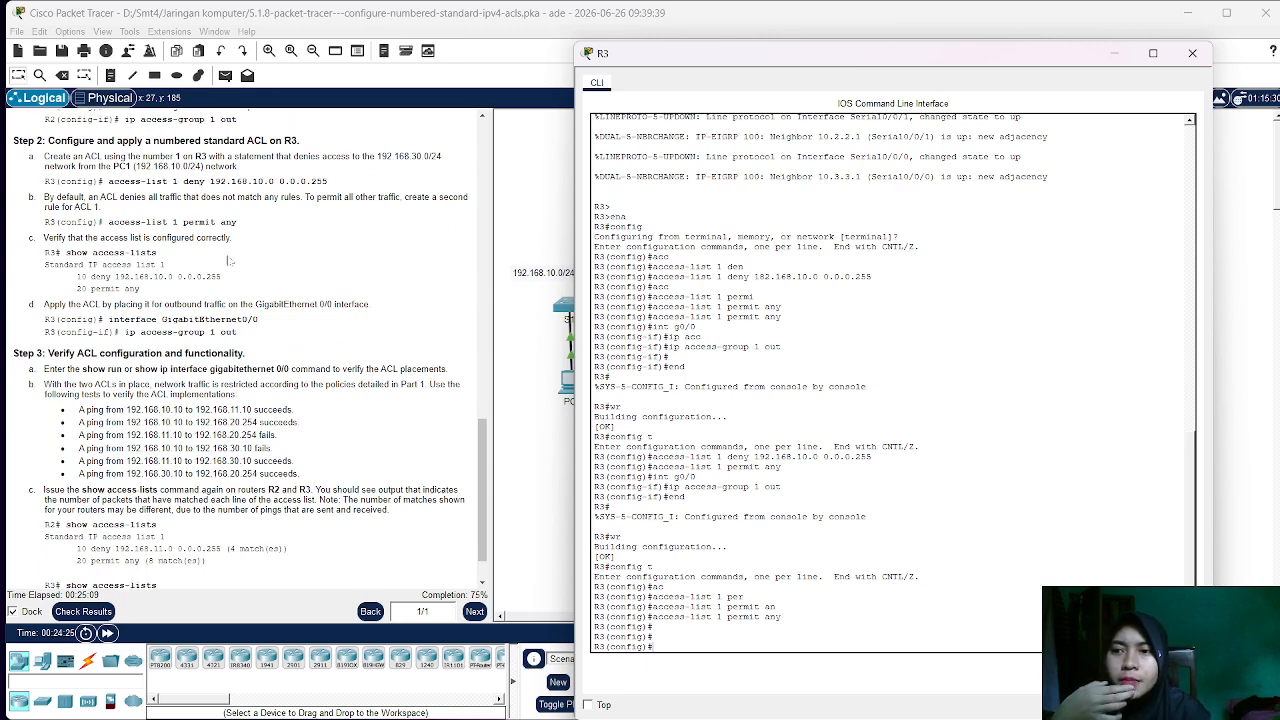
type("exit")
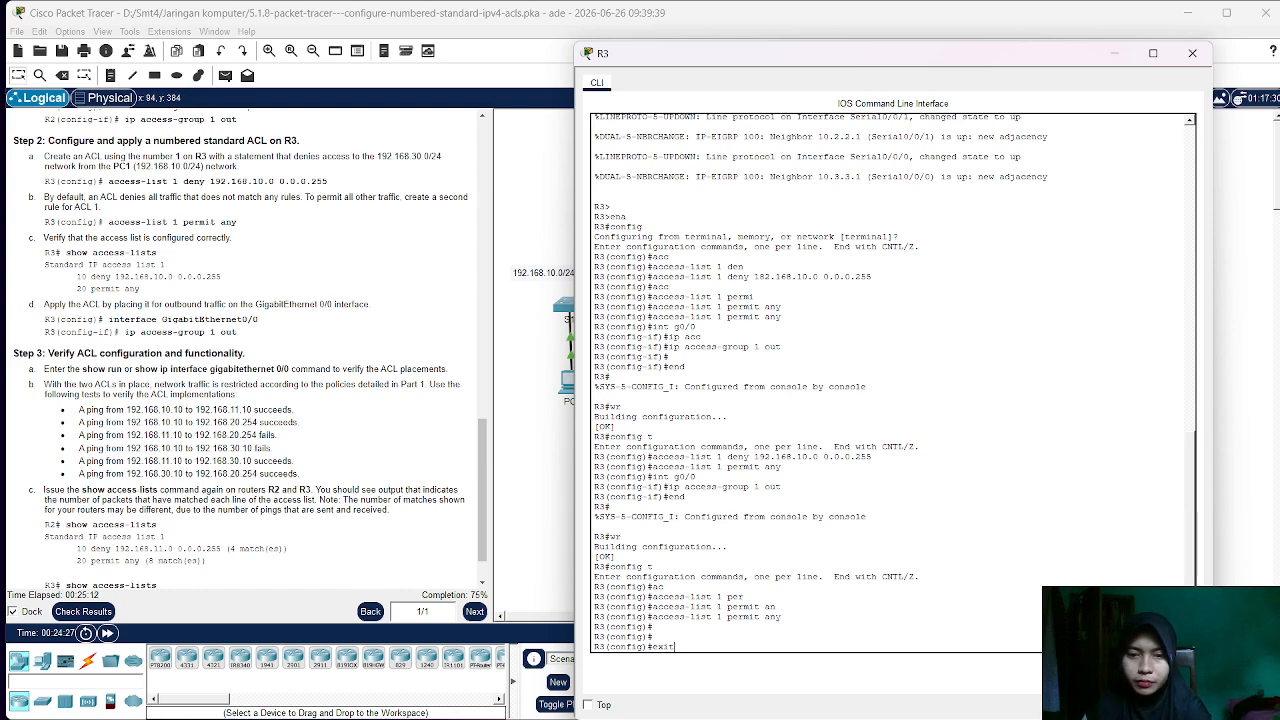
key("Return")
key("Return")
type("show")
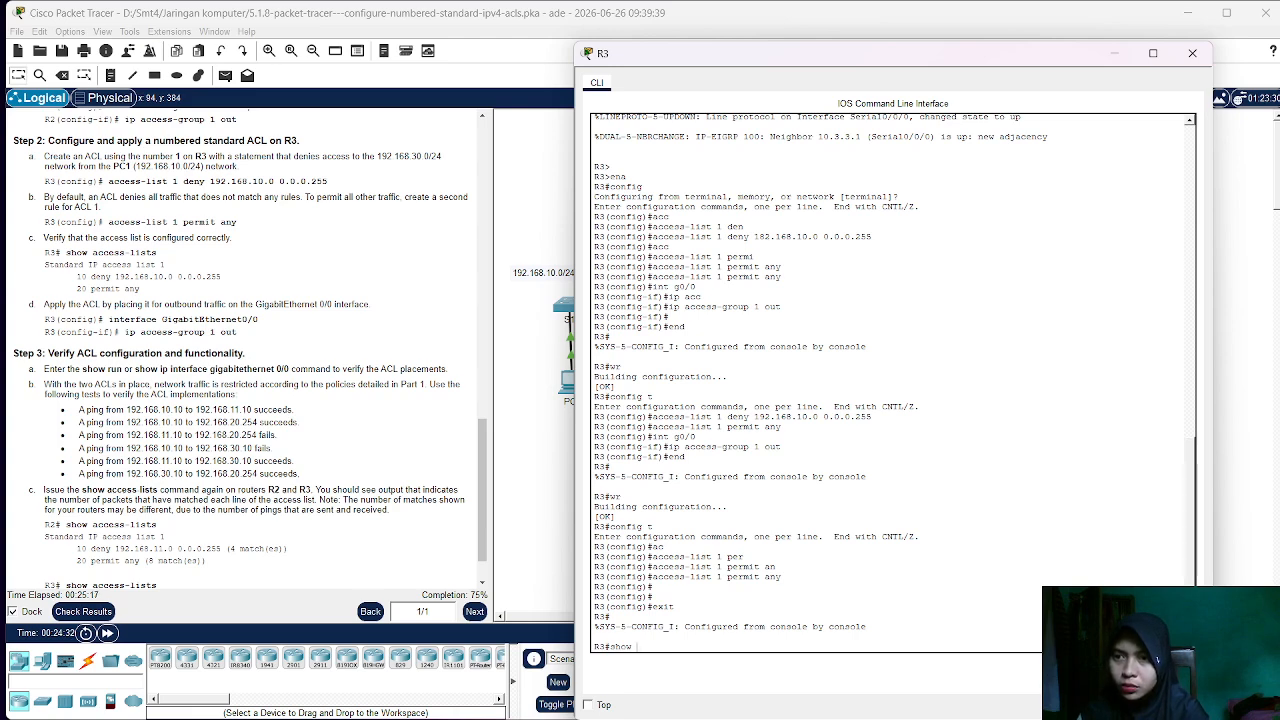
type(" acc")
key("Tab")
key("Return")
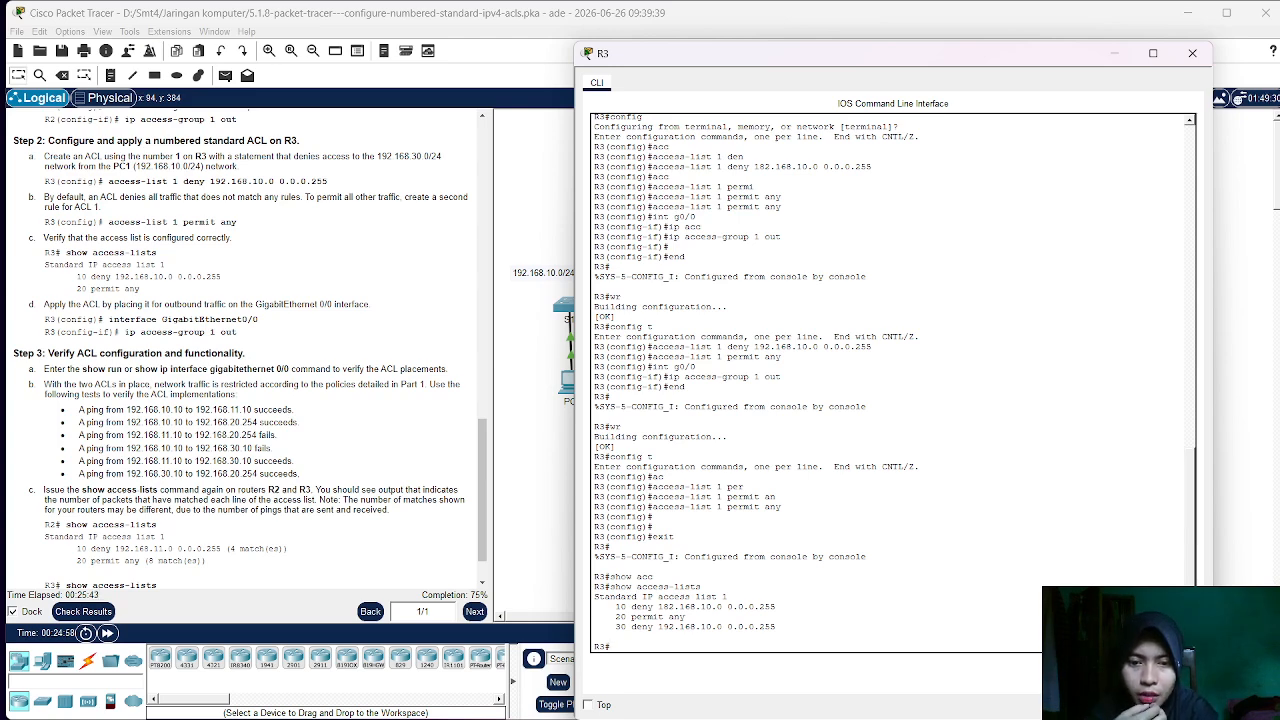
- Compare R3's listed ACL entries with the Step 2 instructions and enter global configuration mode with config t
scroll(367, 403, "up", 1)
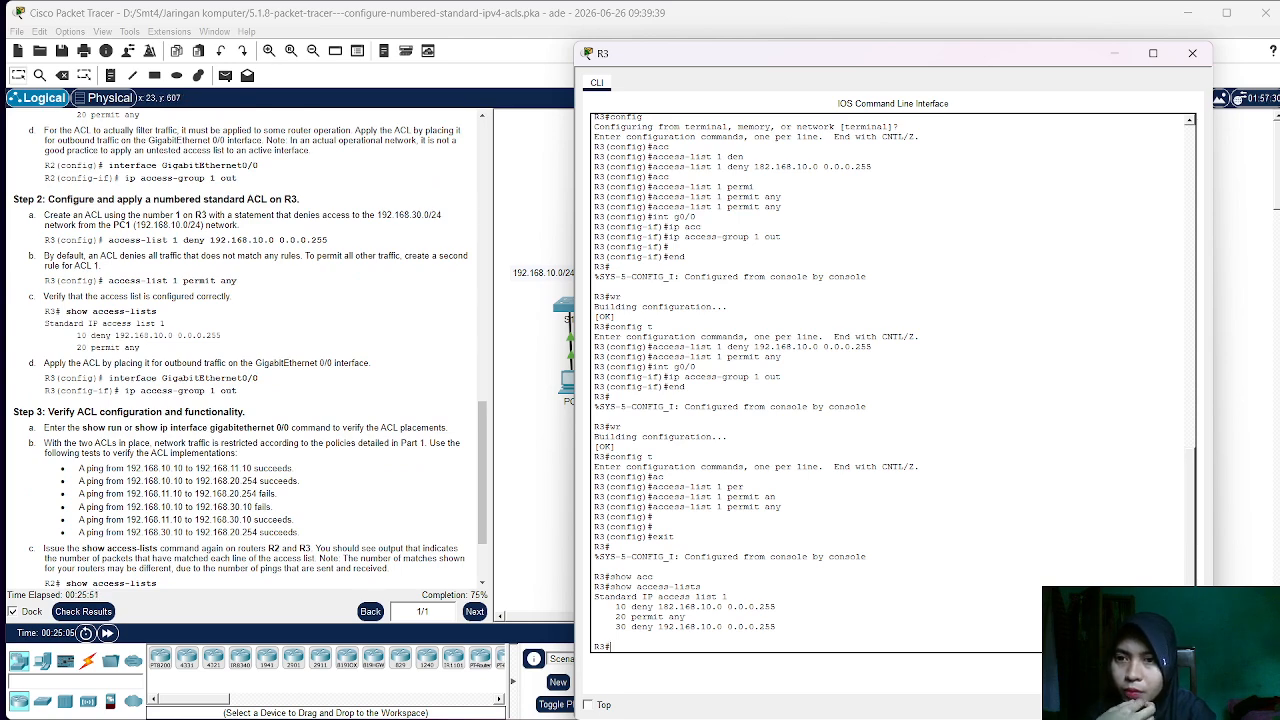
scroll(240, 350, "up", 1)
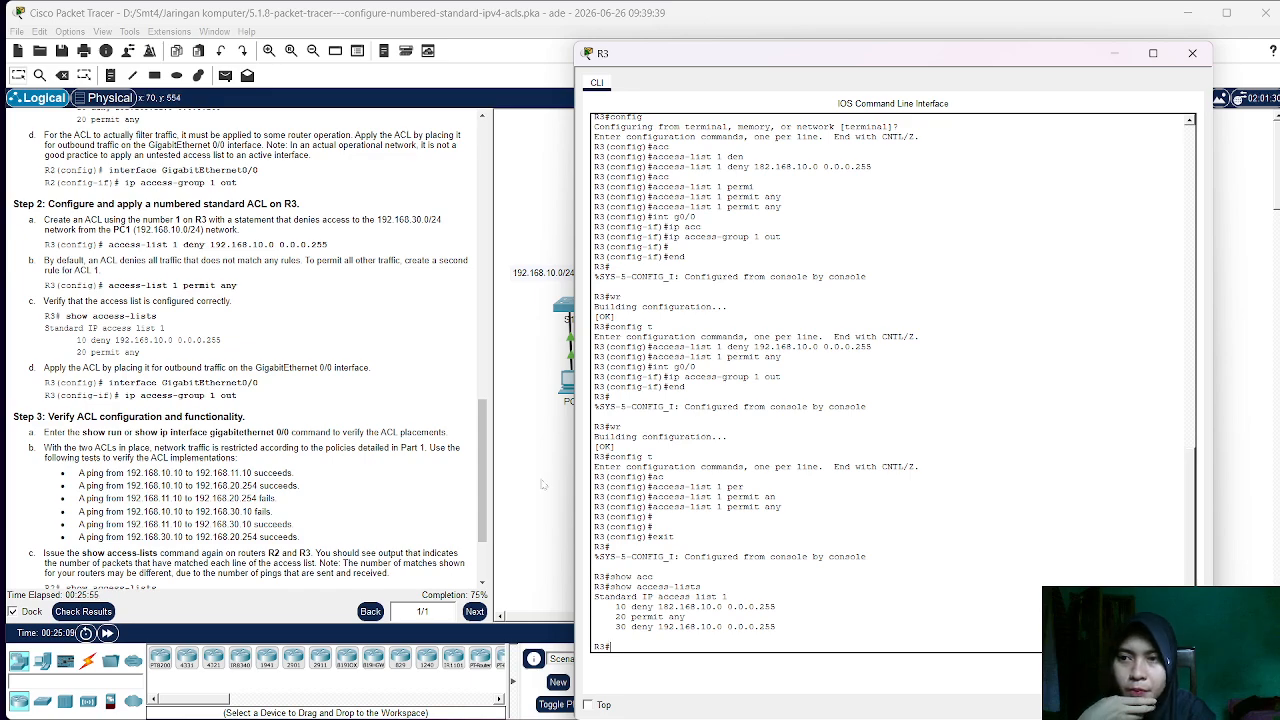
scroll(293, 393, "up", 5)
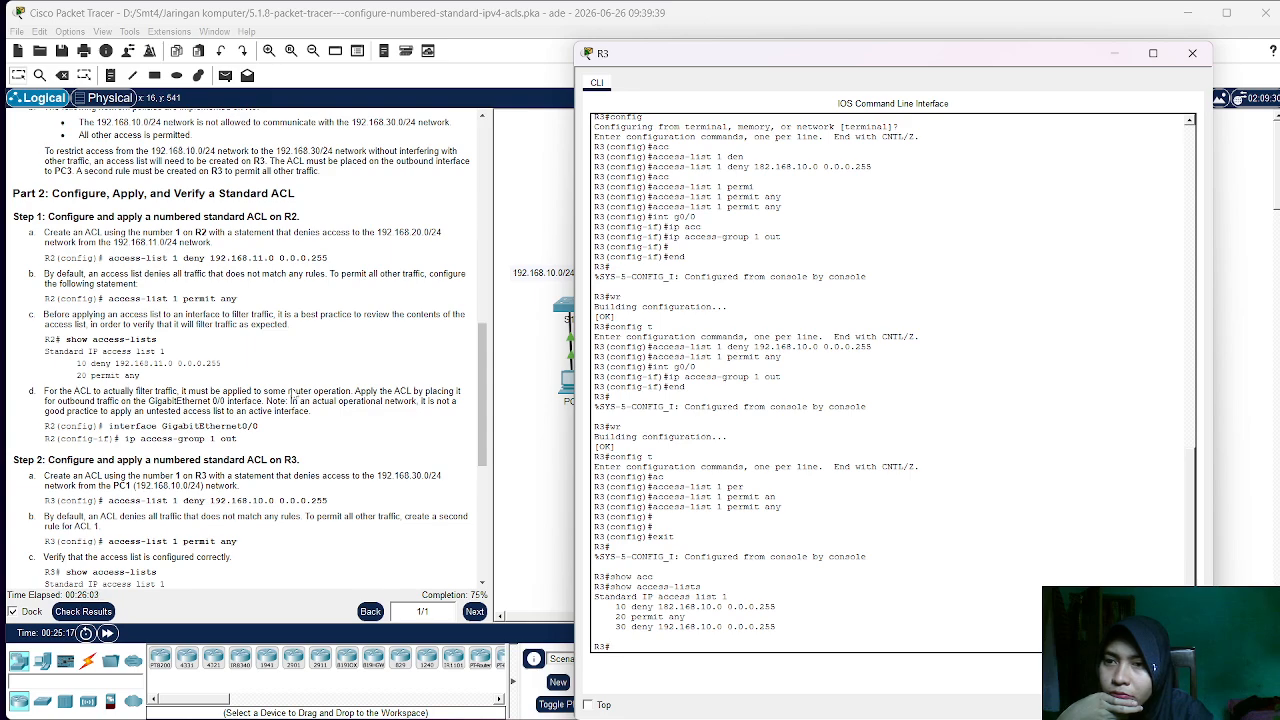
scroll(293, 393, "down", 3)
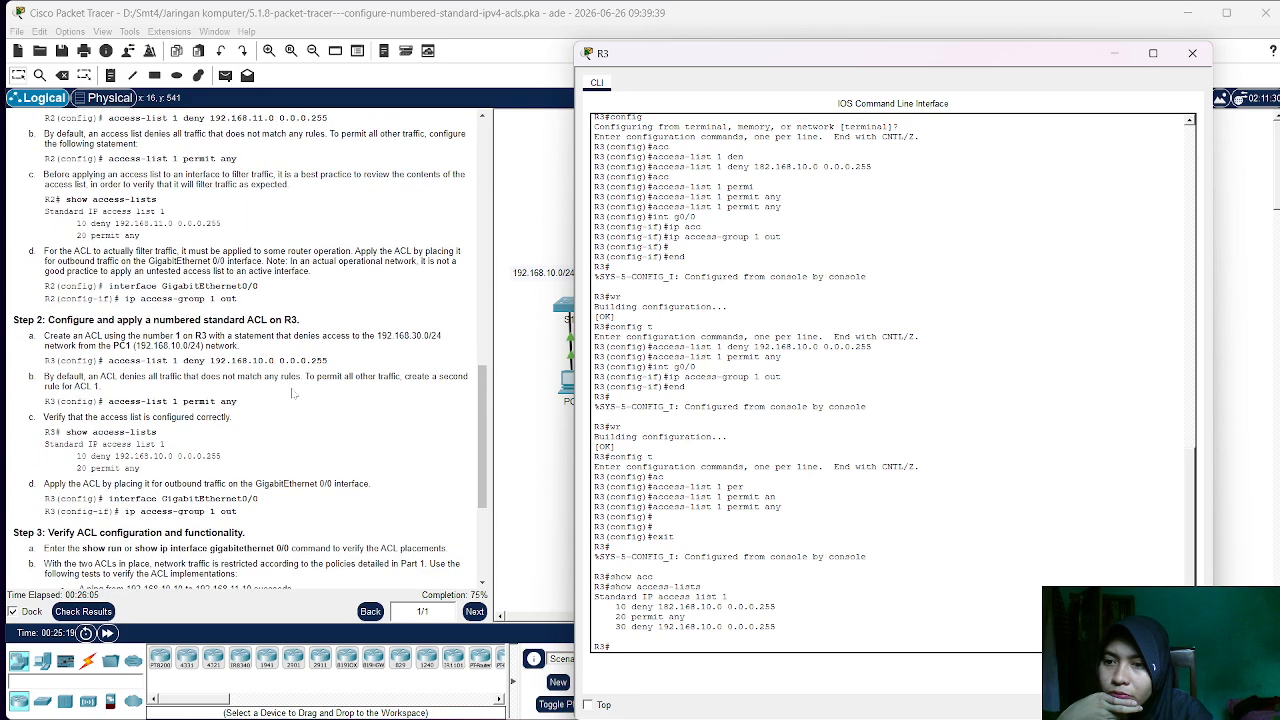
scroll(293, 393, "down", 1)
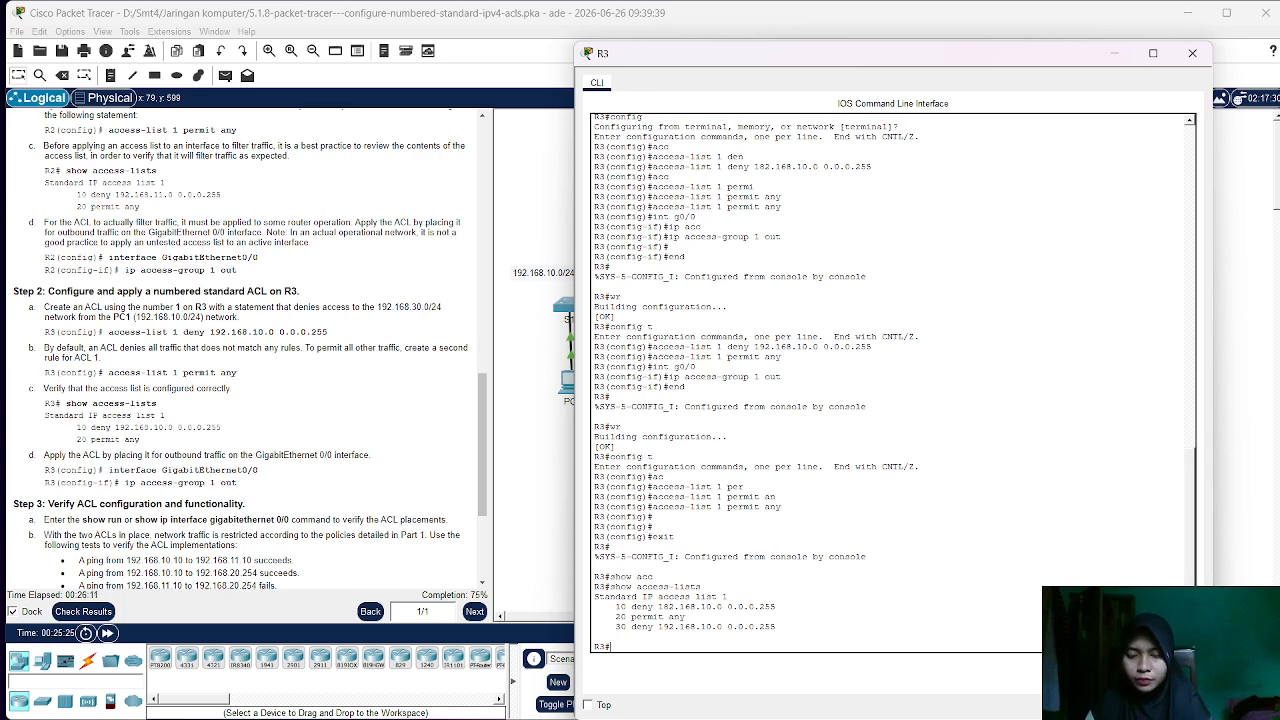
type("config t")
key("Return")
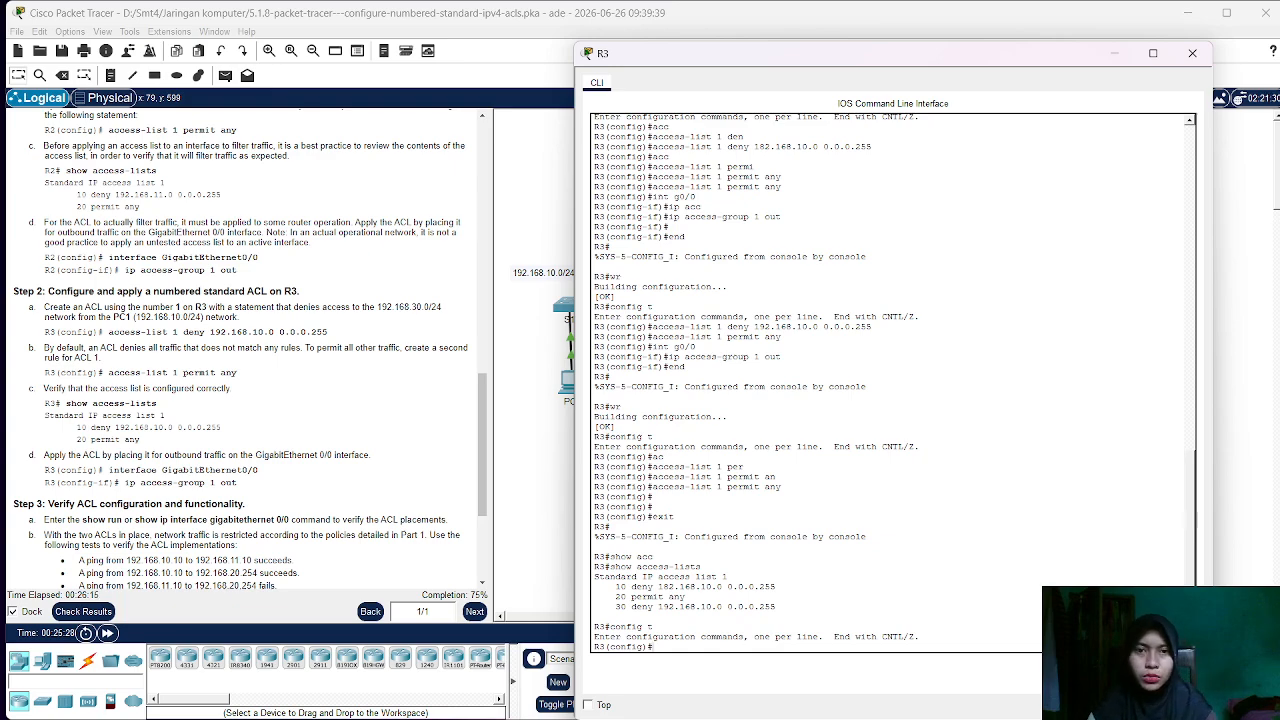
scroll(892, 385, "up", 2)
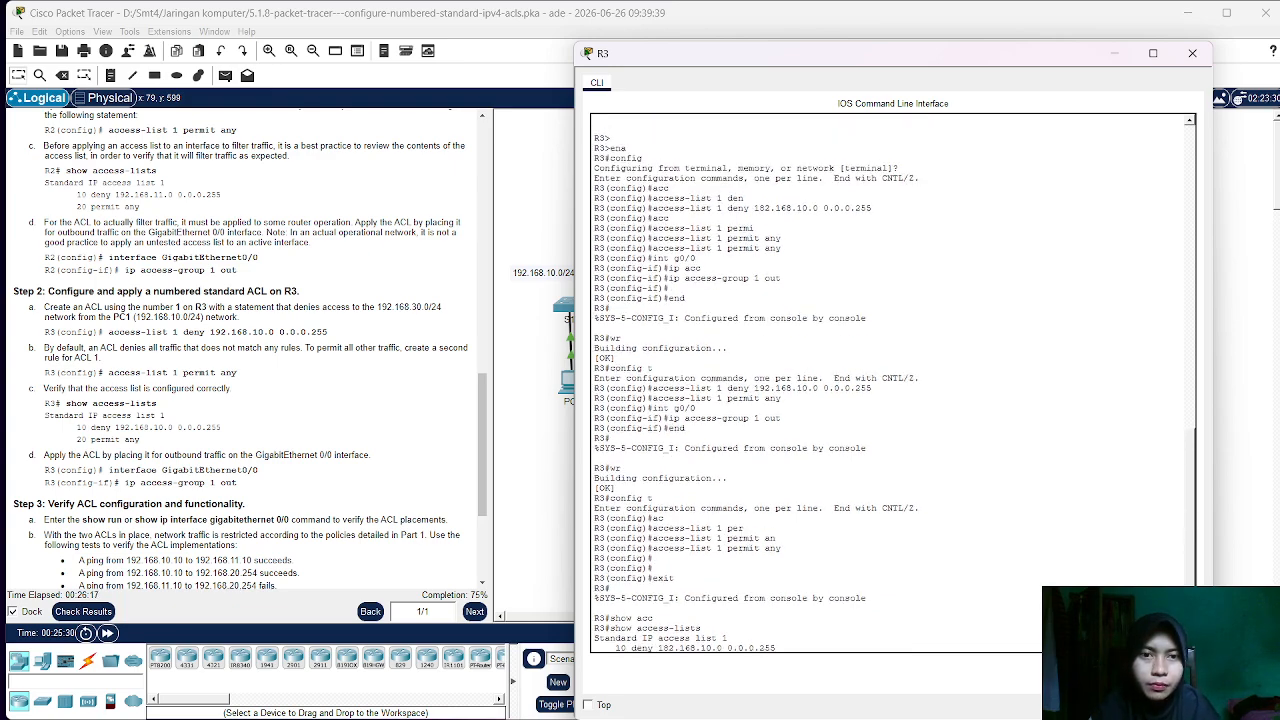
scroll(892, 385, "down", 1)
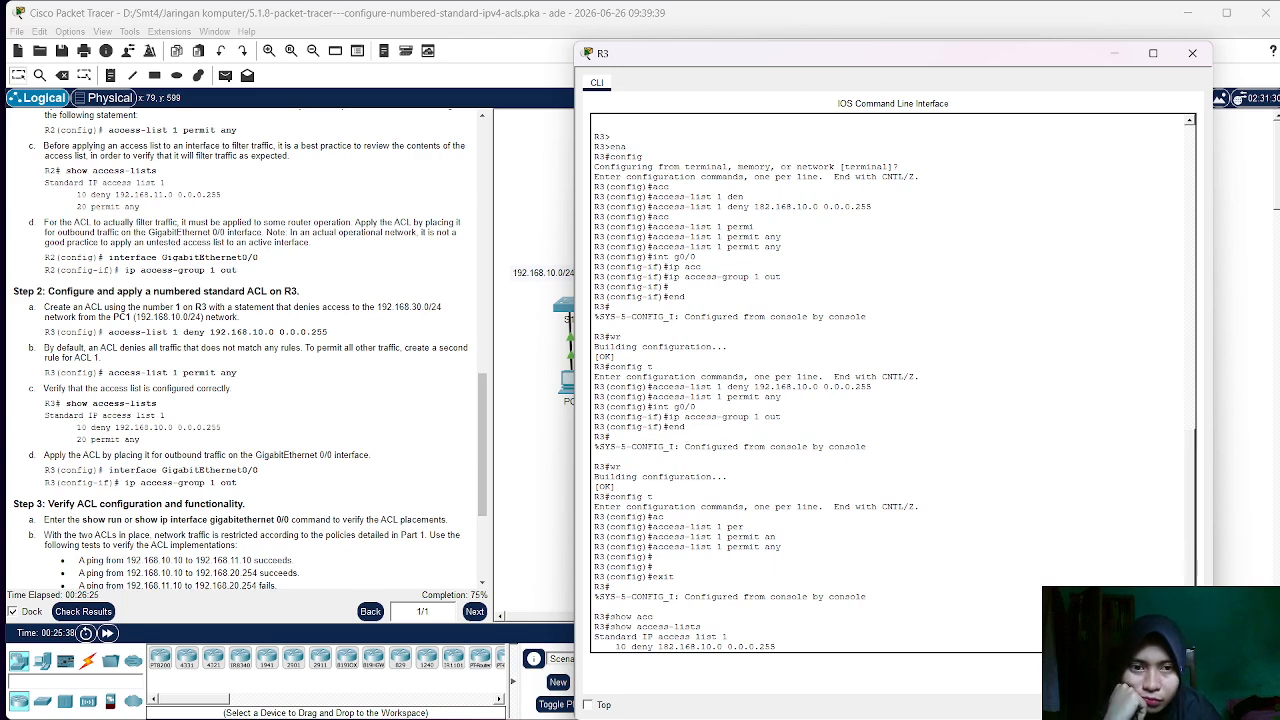
scroll(893, 383, "down", 2)
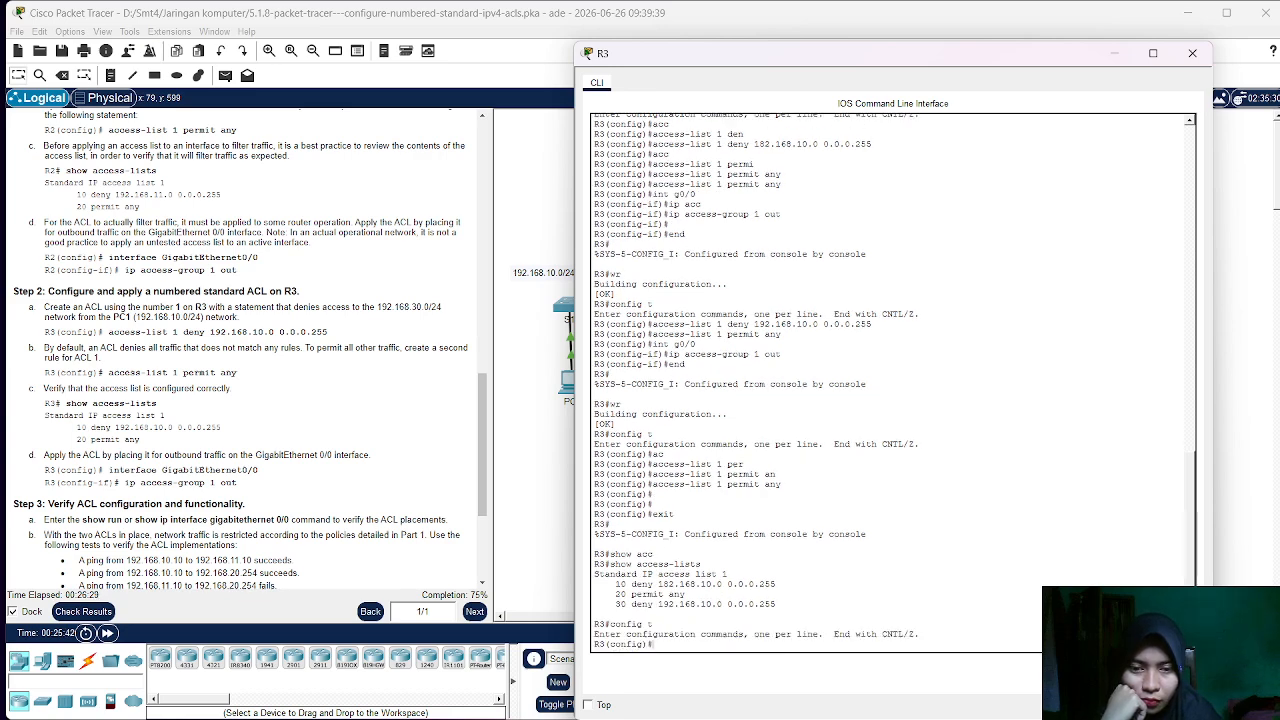
type("o")
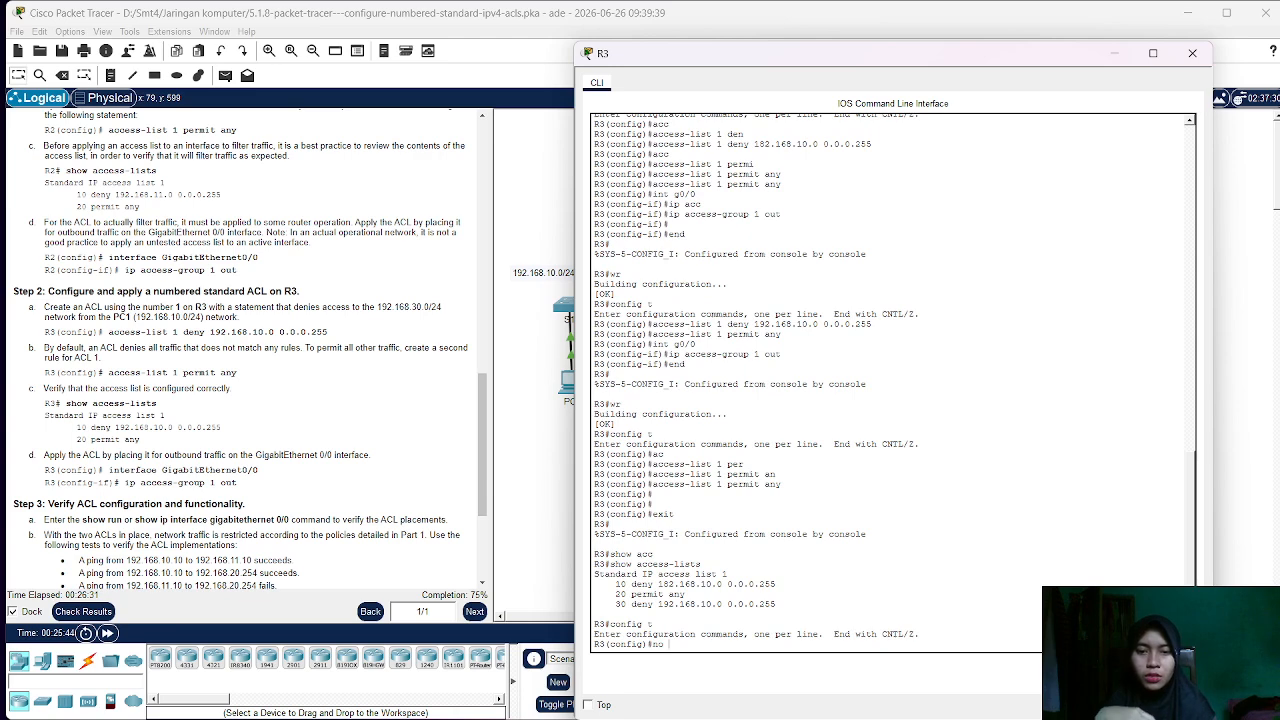
key("BackSpace")
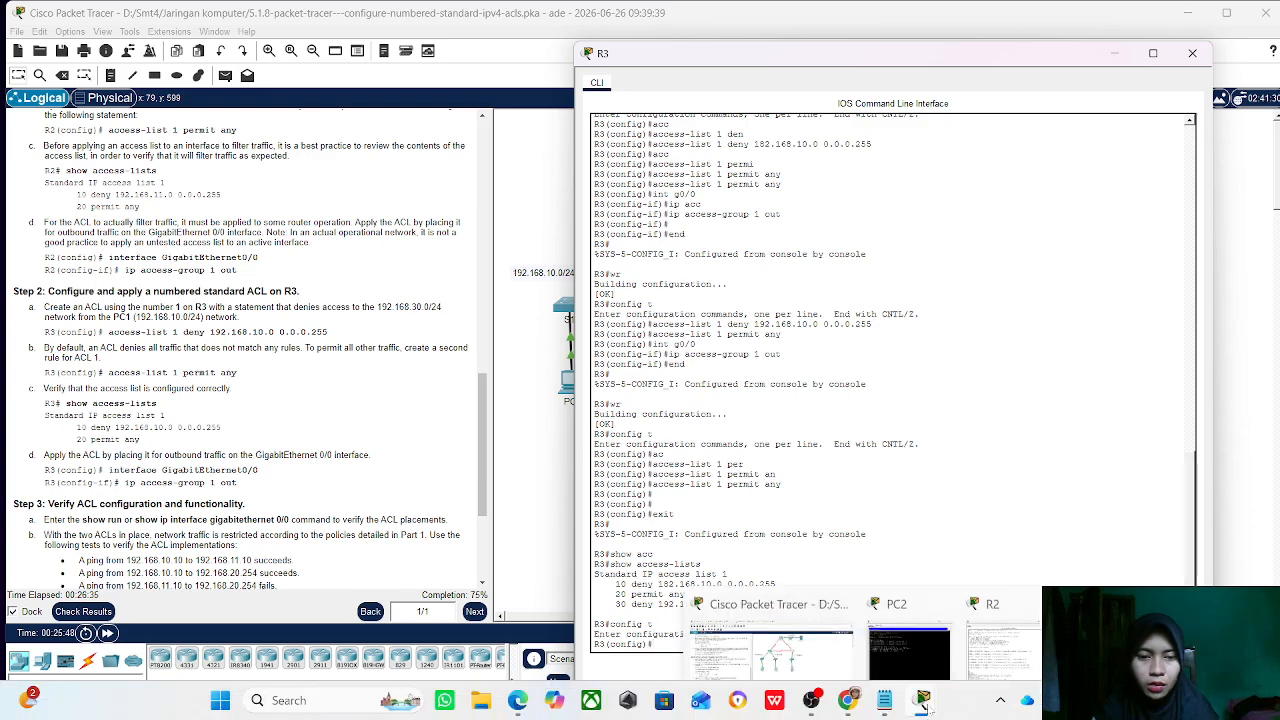
left_click(812, 700)
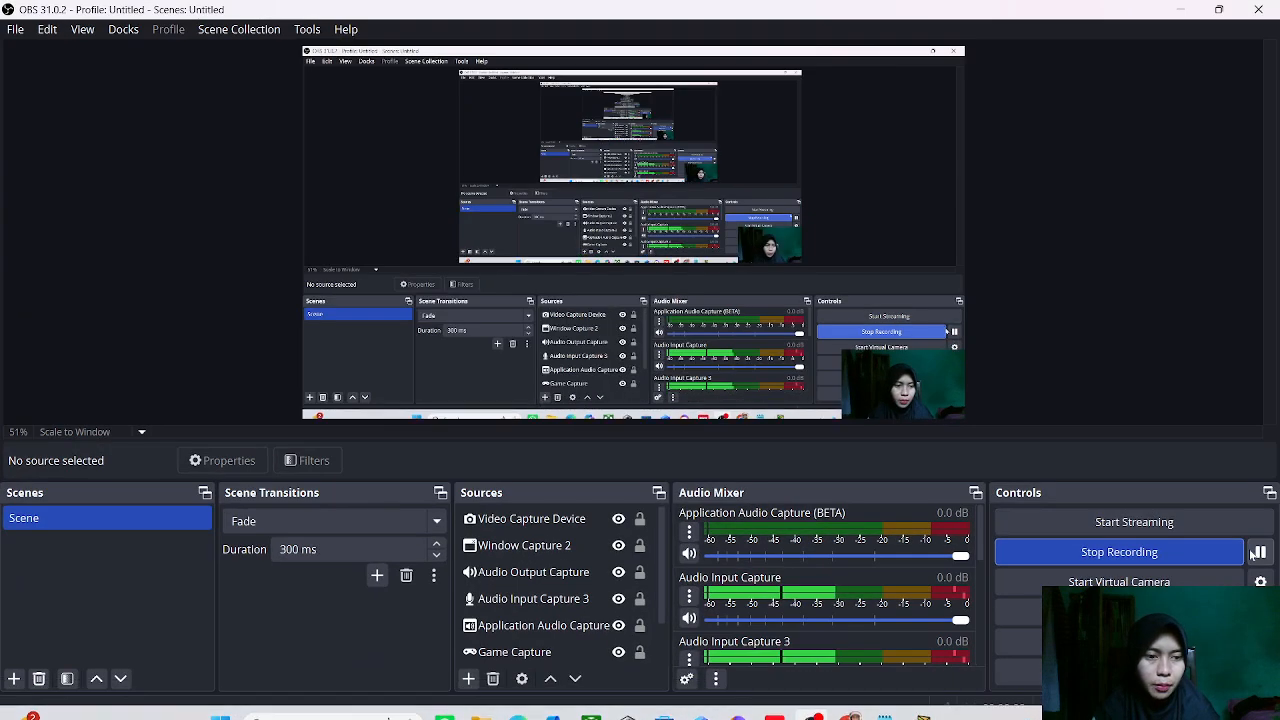
left_click(1180, 9)
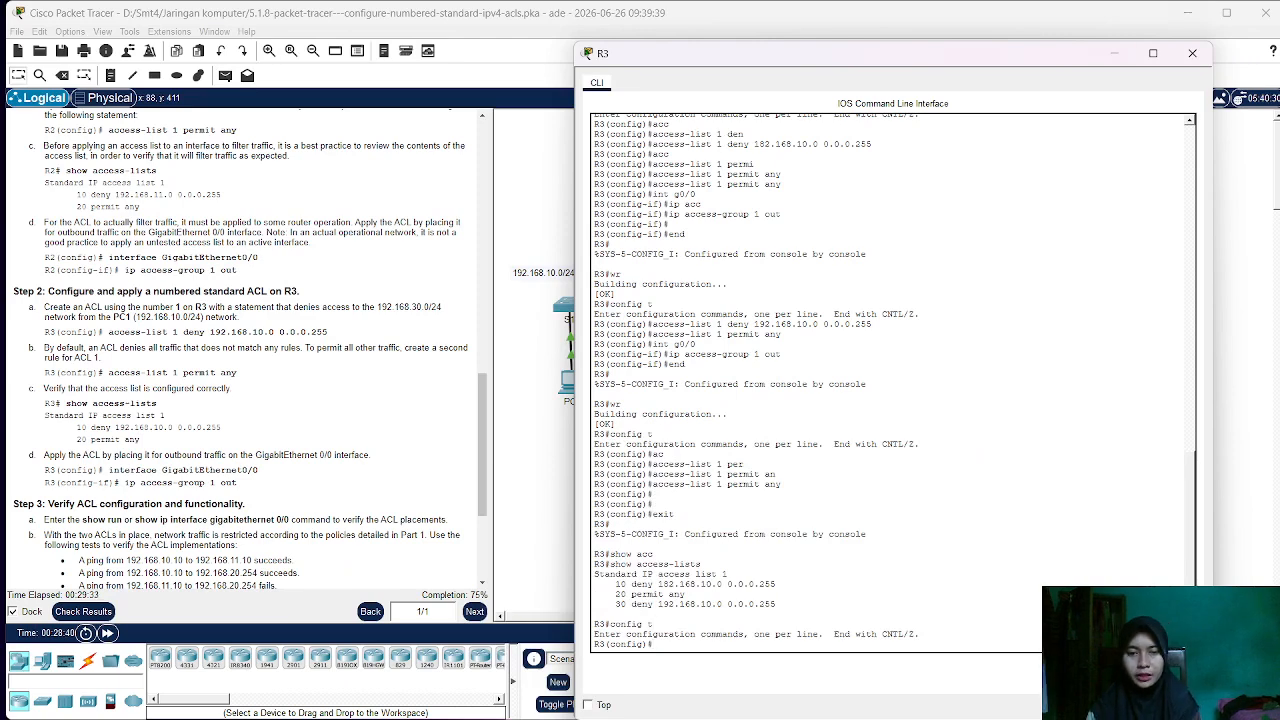
key("Return")
key("Return")
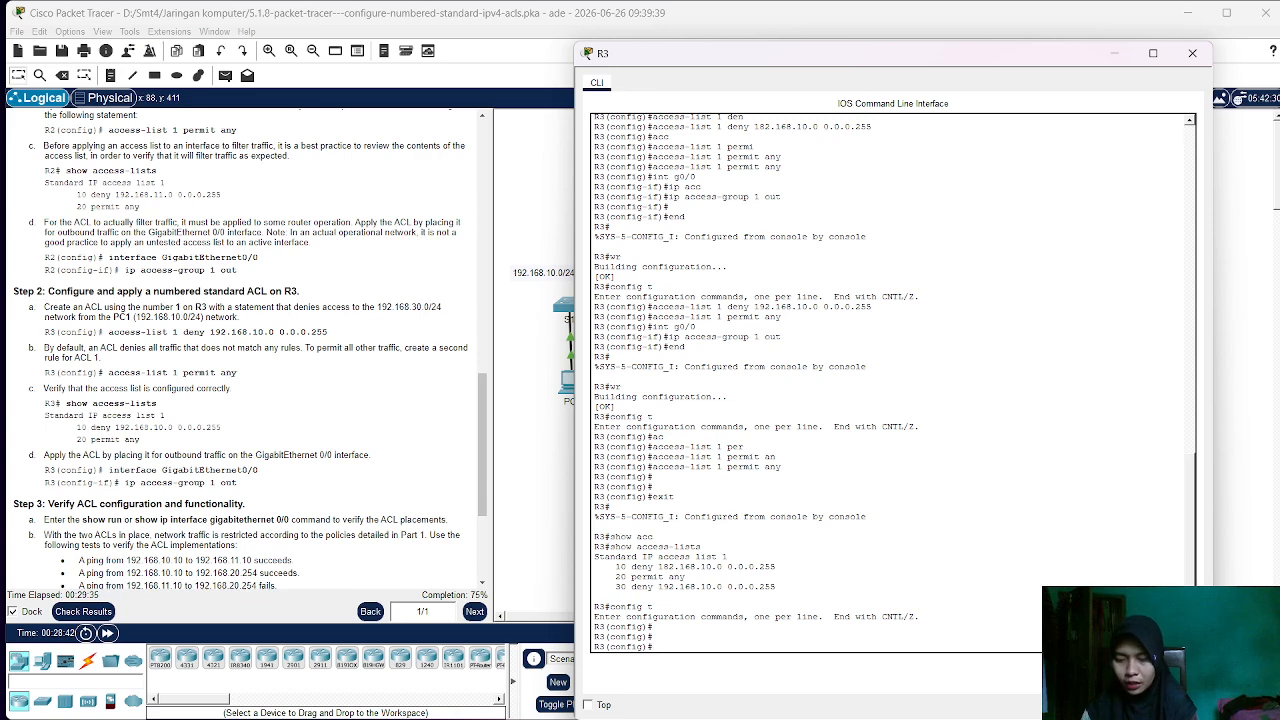
- Enter ip access-list standard 1 on R3 and remove entries 10 and 30 with no 10 and no 30
type("ip acc")
key("Tab")
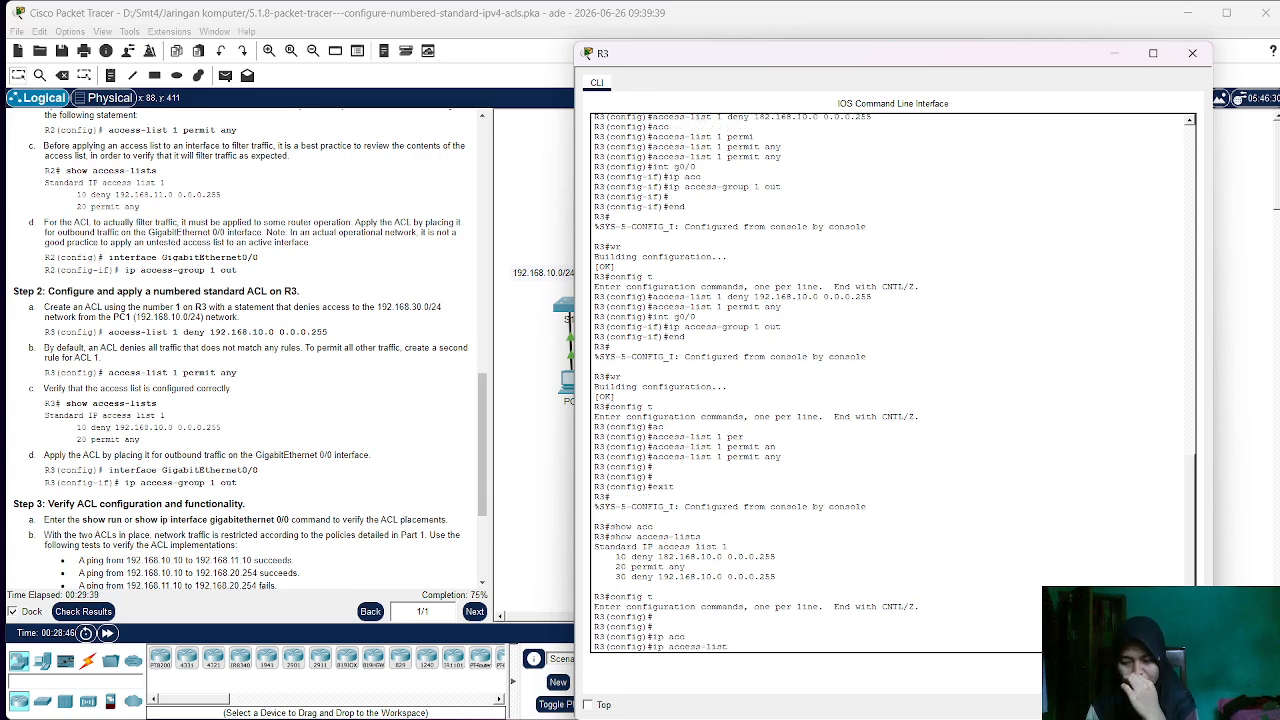
type("stan")
key("Tab")
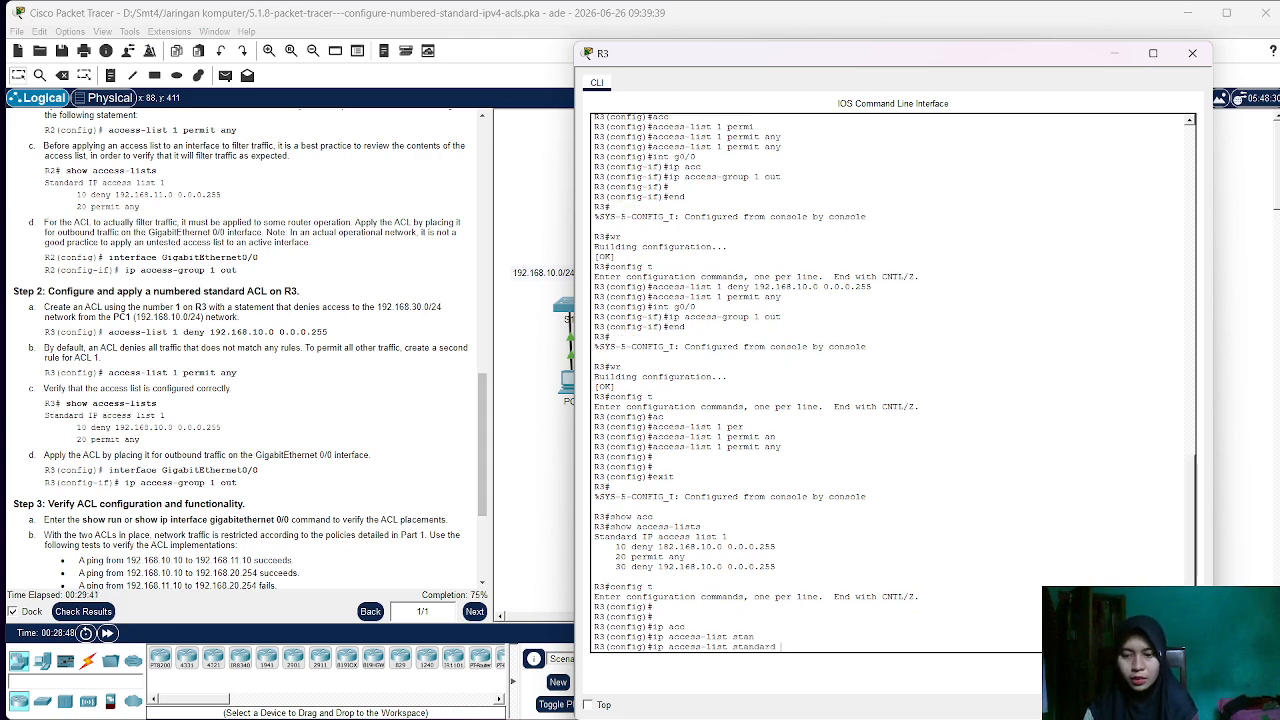
type("1")
key("Return")
type("no")
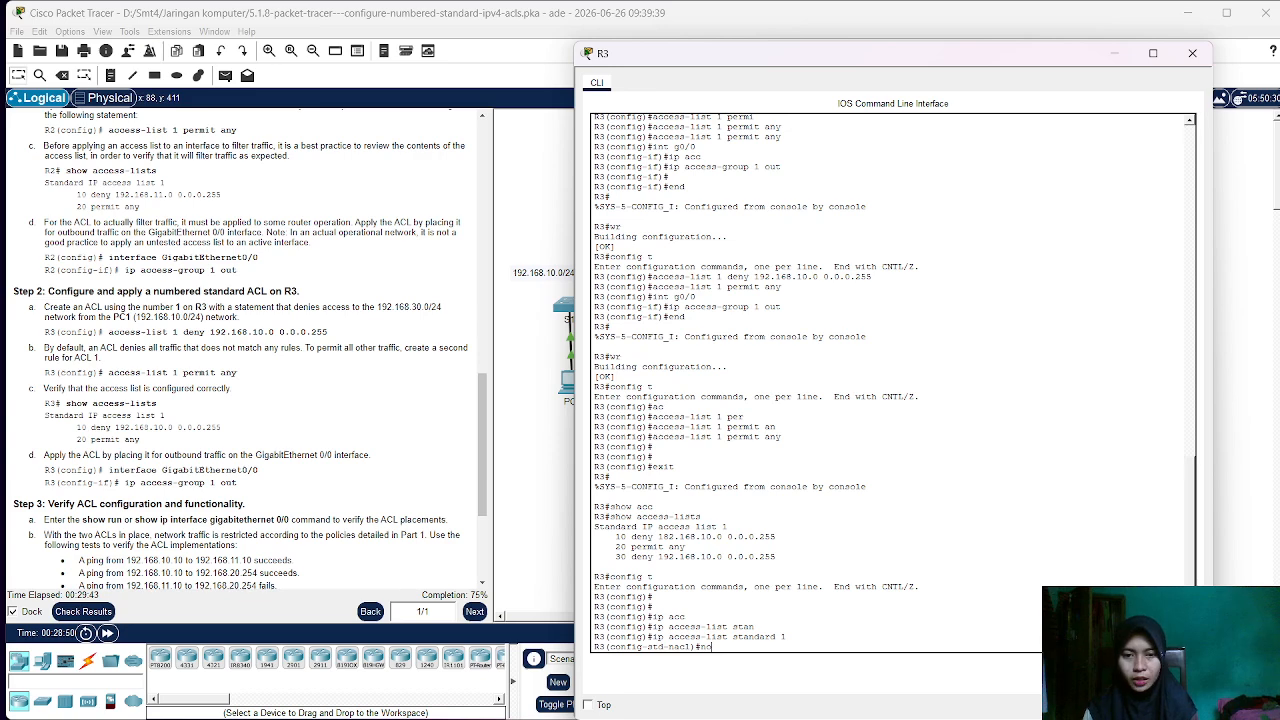
type(" 10")
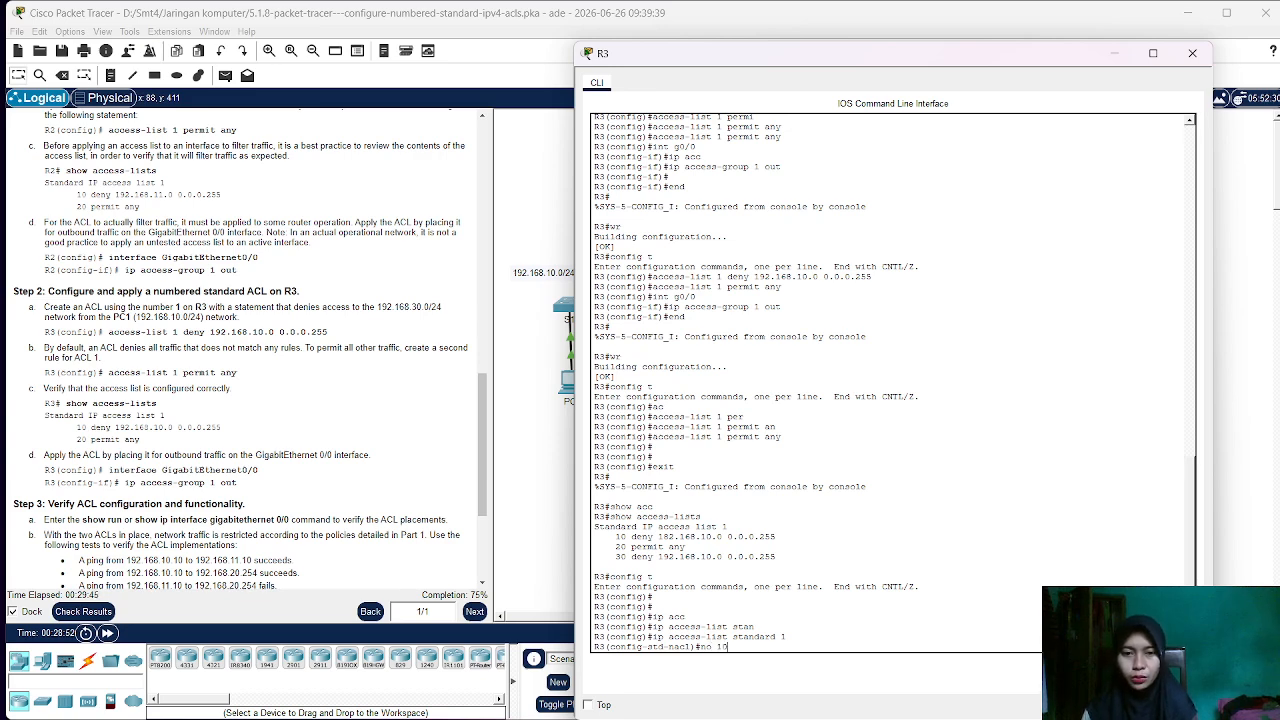
key("Return")
type("no")
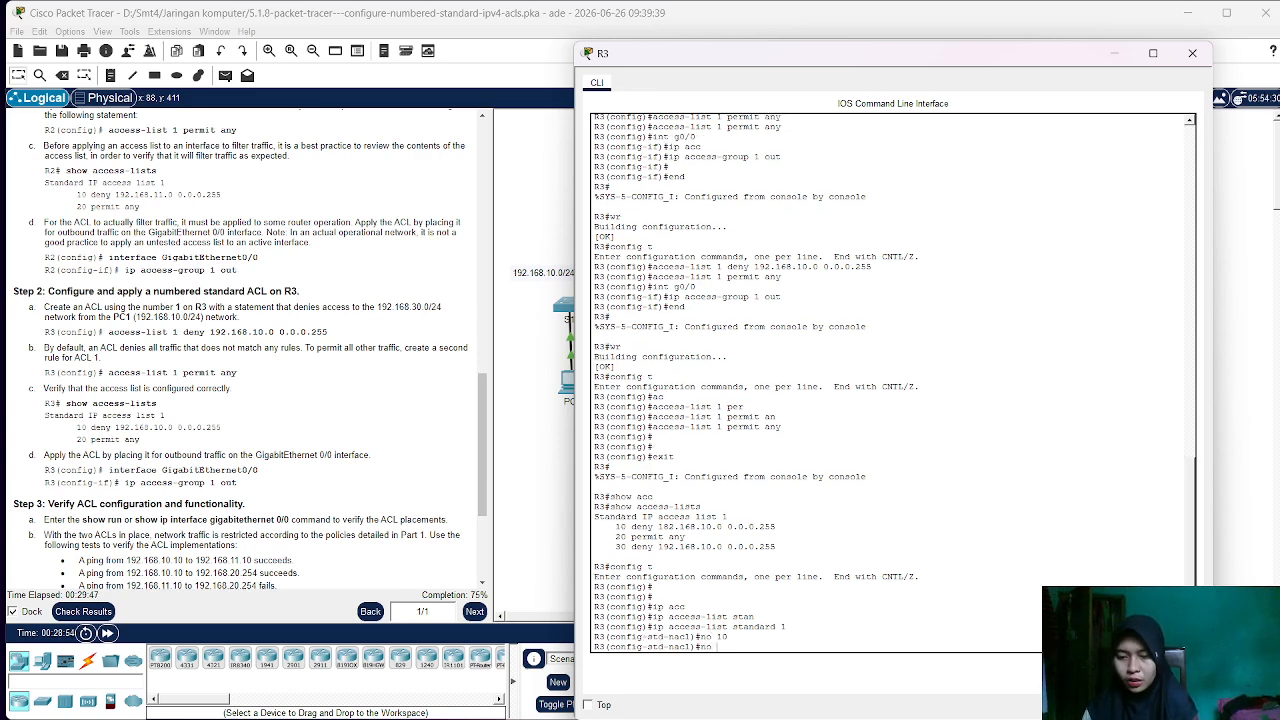
type(" 30")
key("Return")
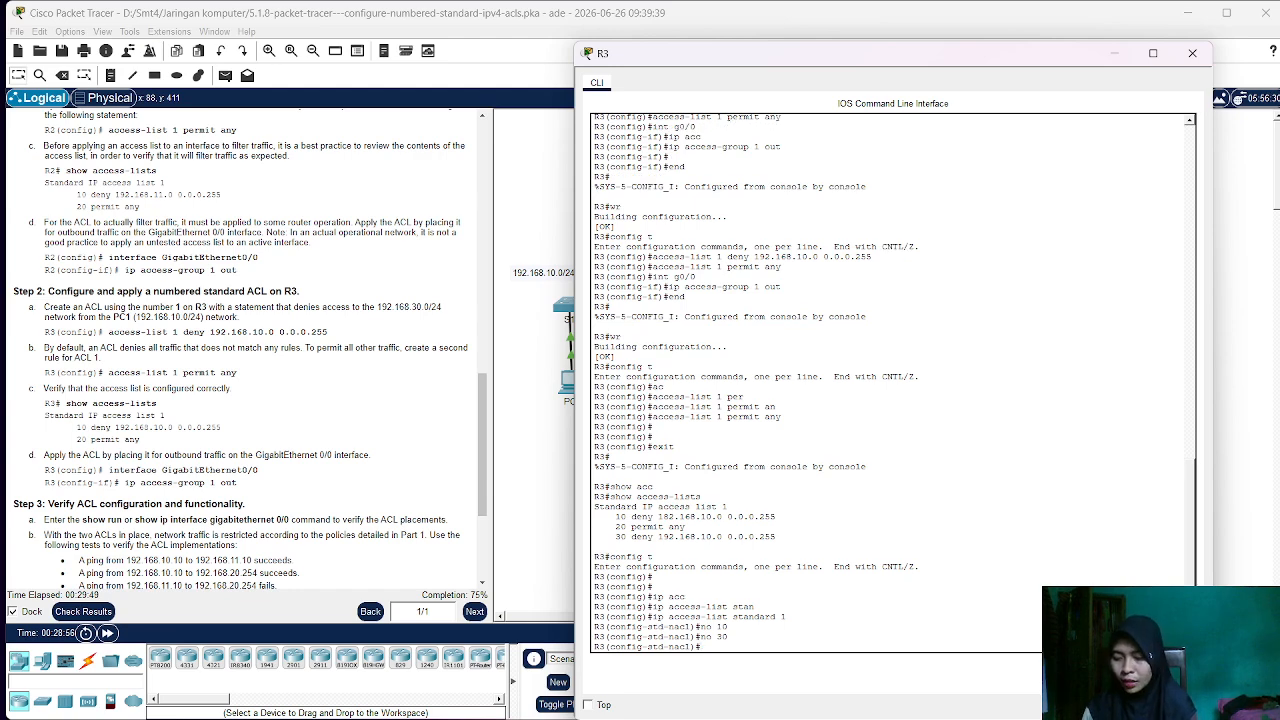
- Add entry 10 deny 192.168.10.0 0.0.0.255 to standard access list 1 on R3
type("10 den")
key("Tab")
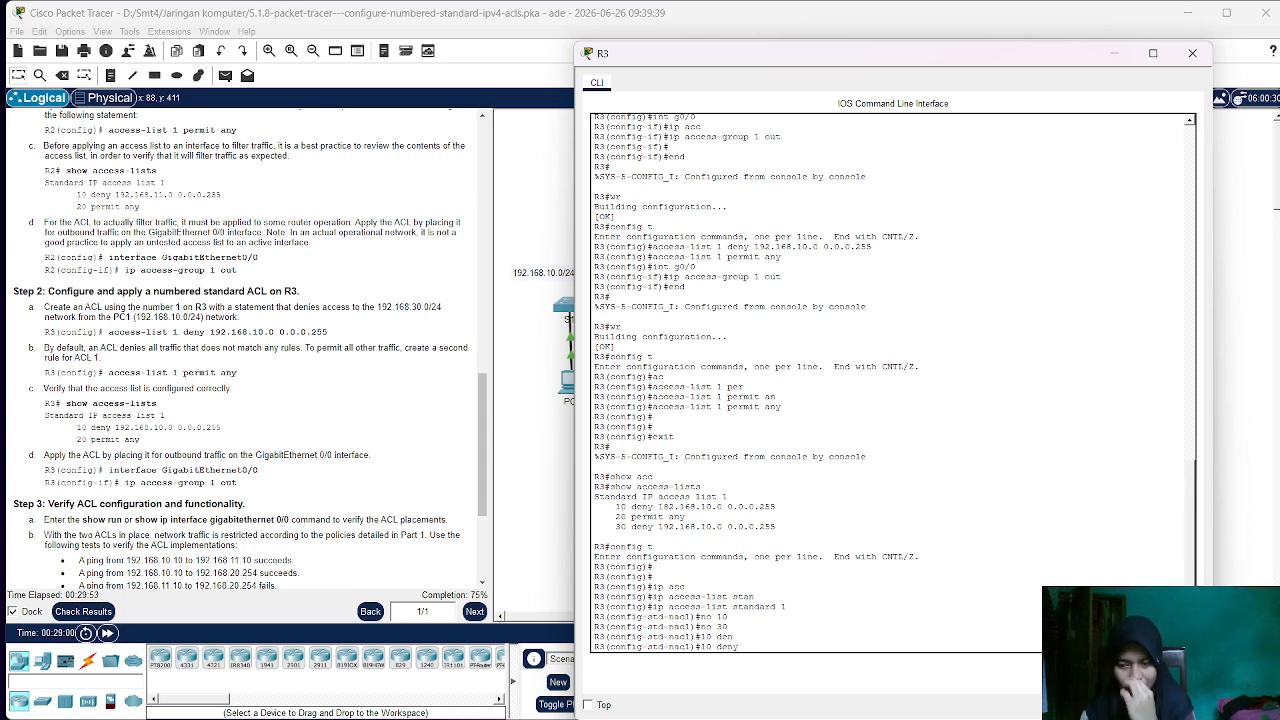
type("192.168.1")
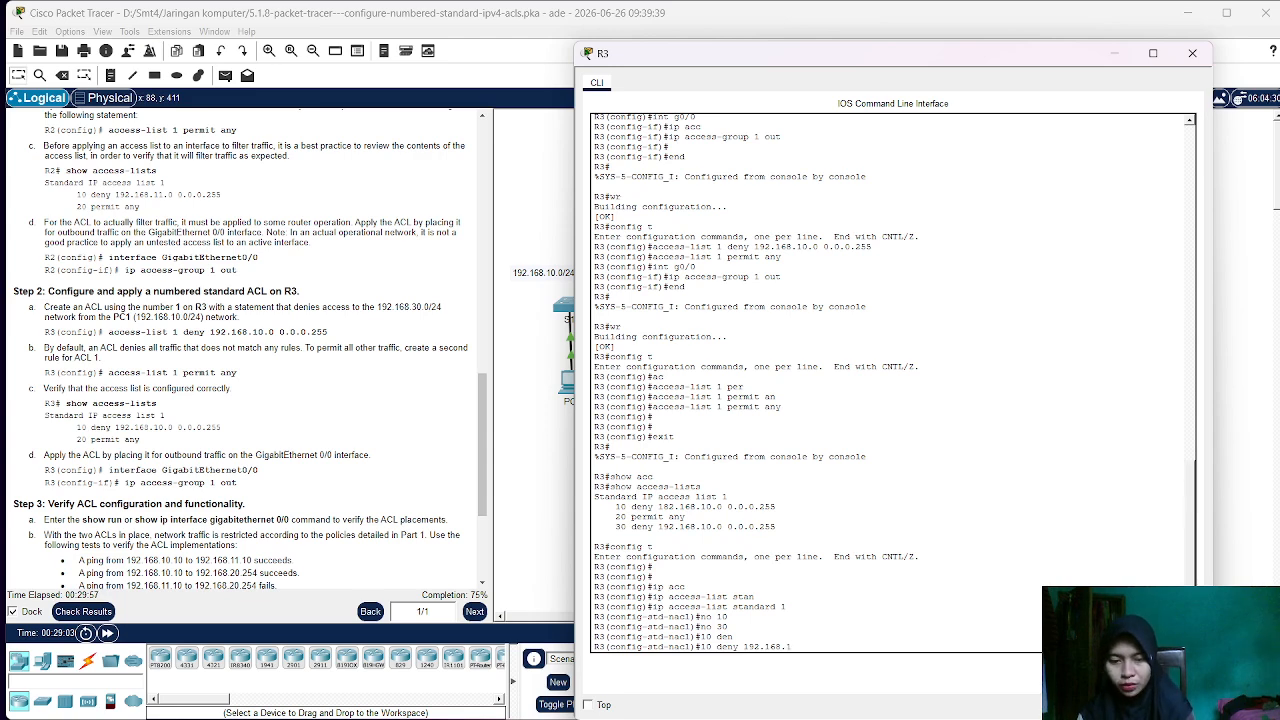
type("0.0 0.")
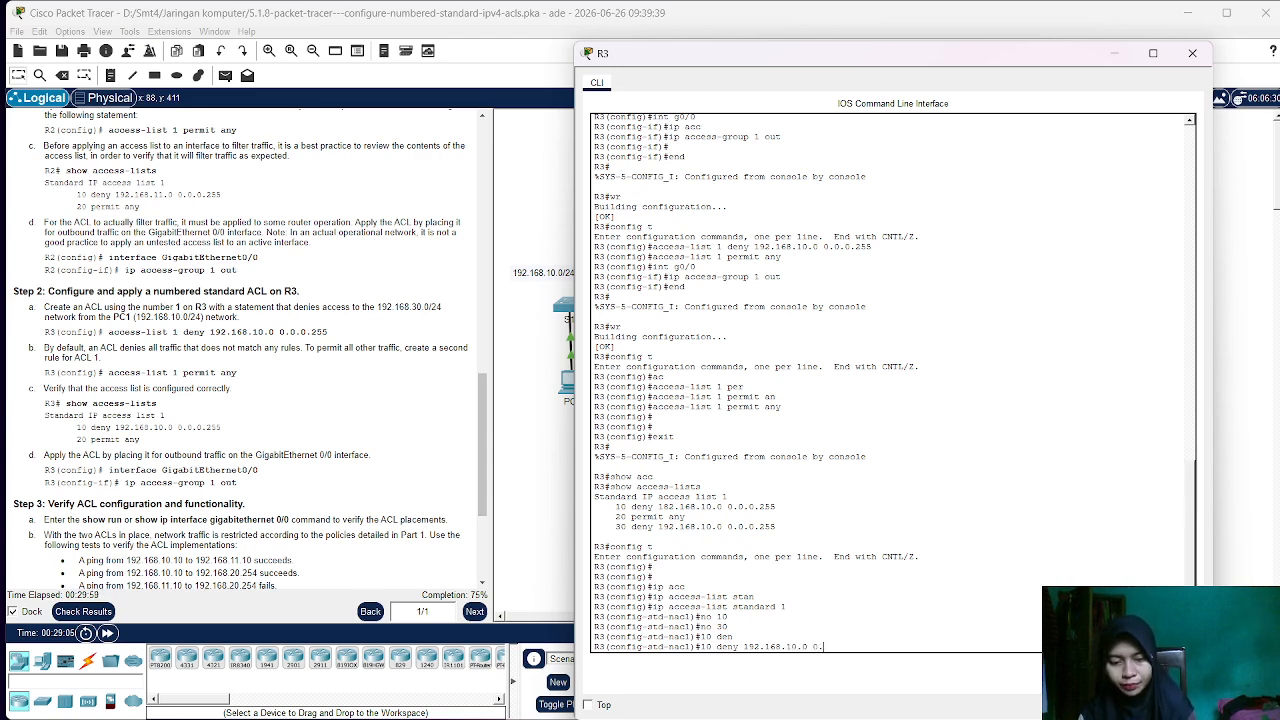
type("0.0.255")
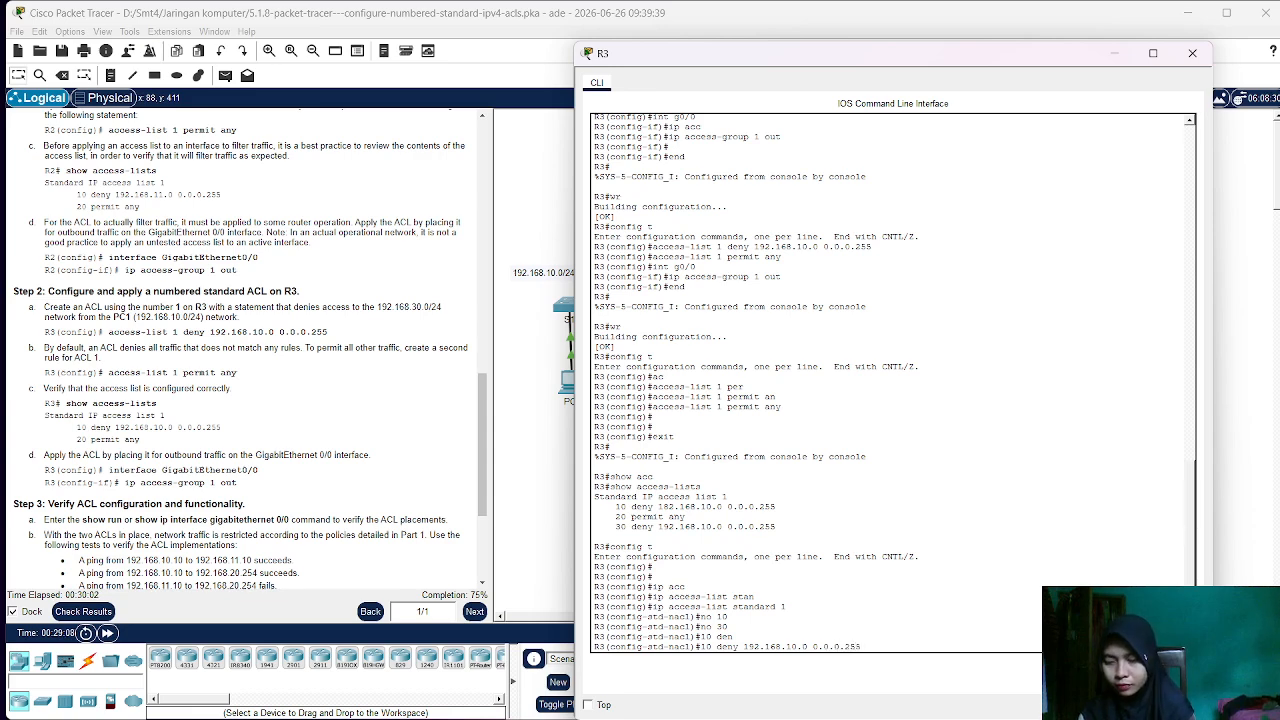
key("Return")
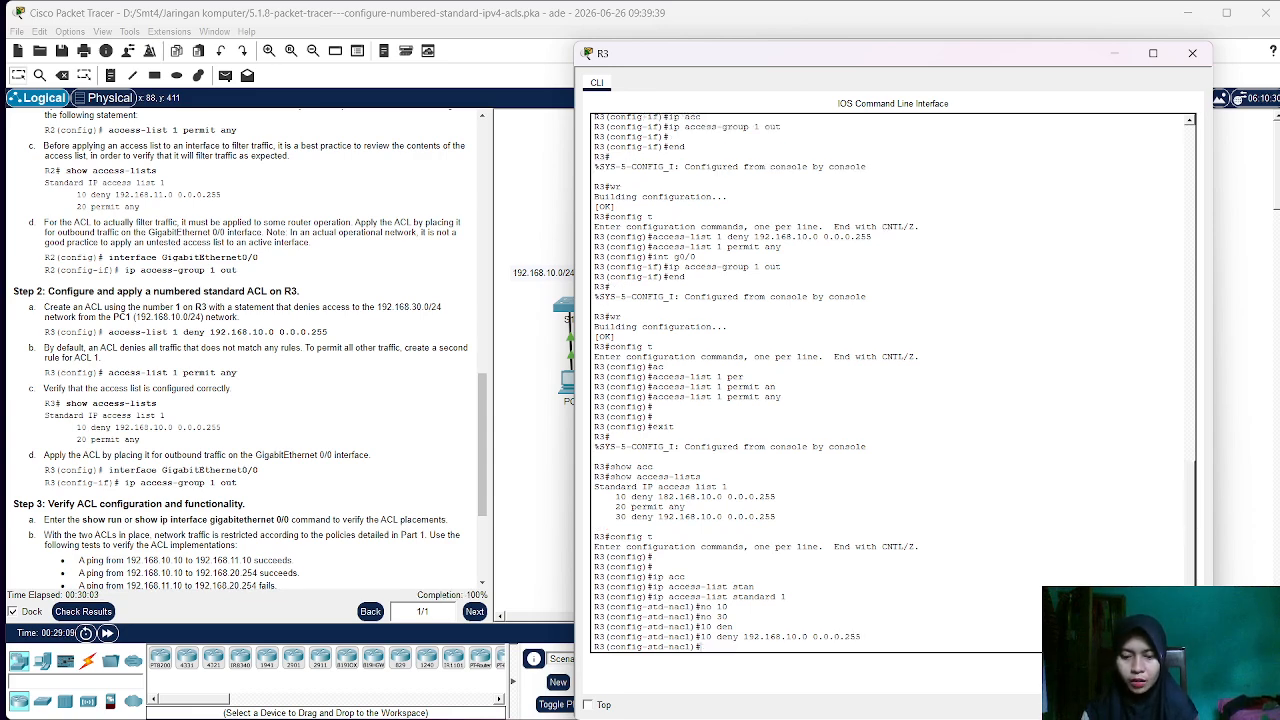
- End configuration mode on R3, save the configuration with wr, and return to the topology
type("end")
key("Return")
type("wr")
key("Return")
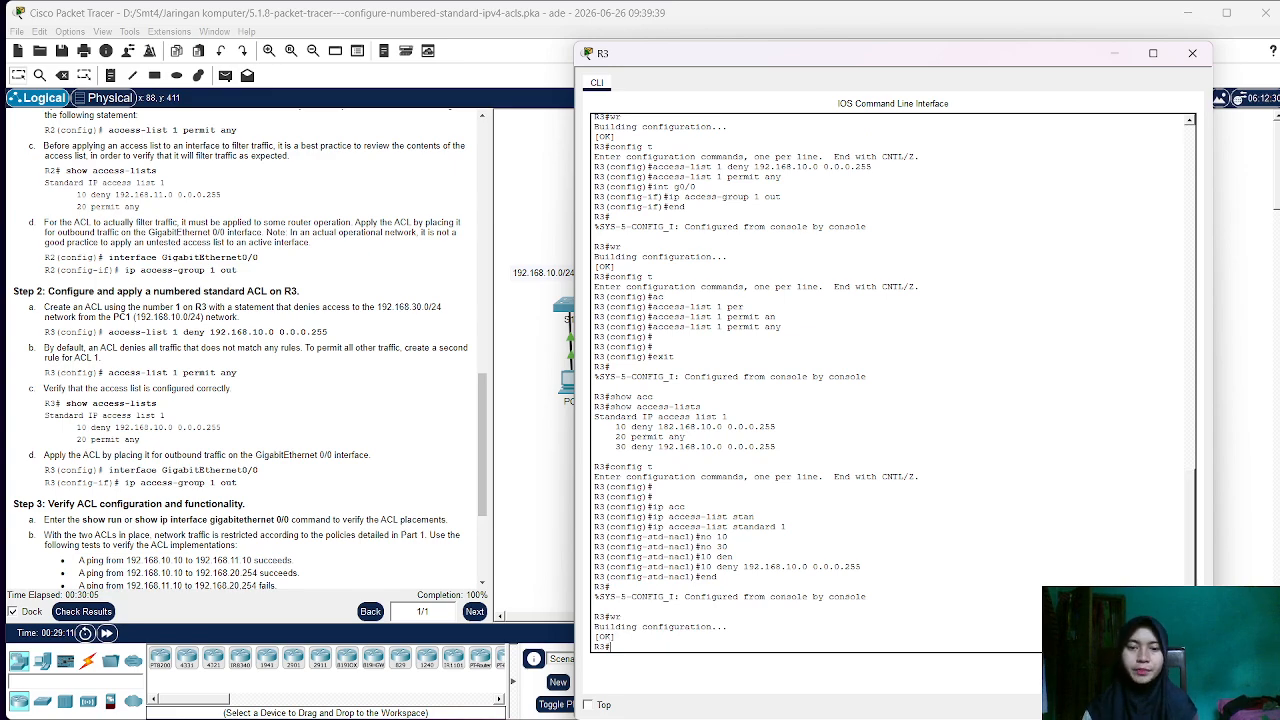
left_click(1115, 53)
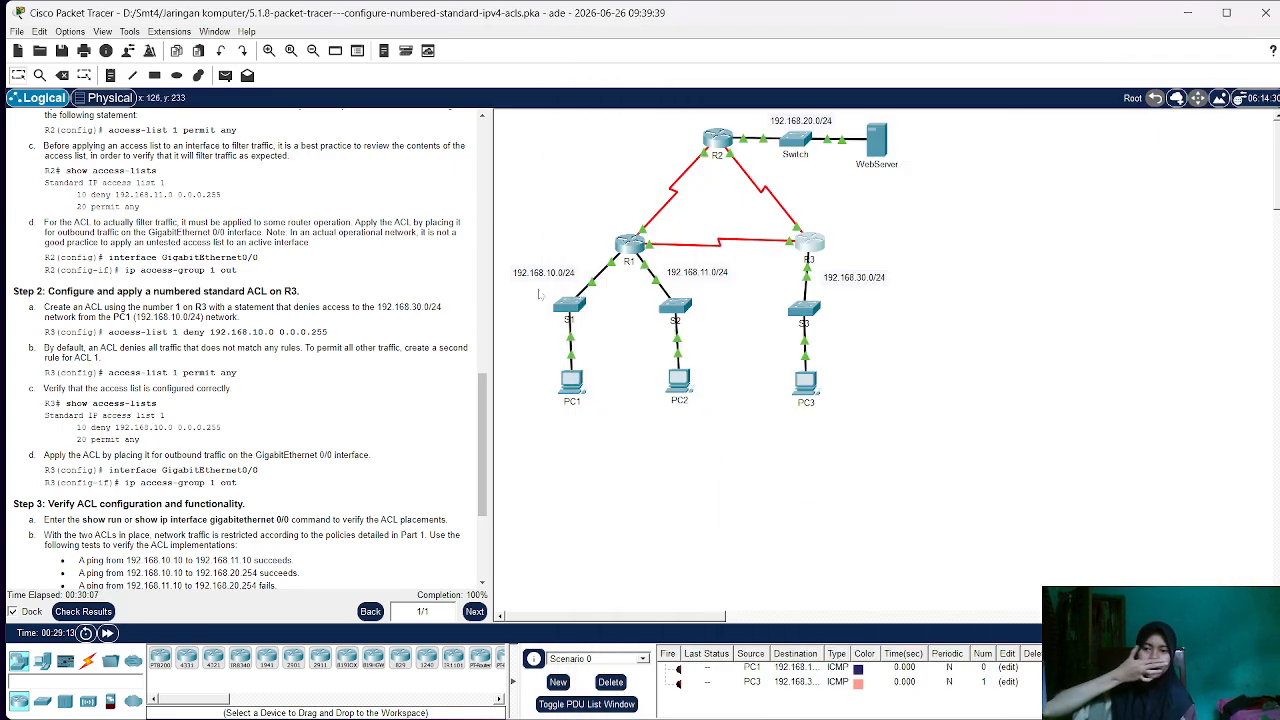
- Check the Step 3 ping tests against the addressing table and send a simple PDU from PC1 to PC2
scroll(422, 511, "down", 5)
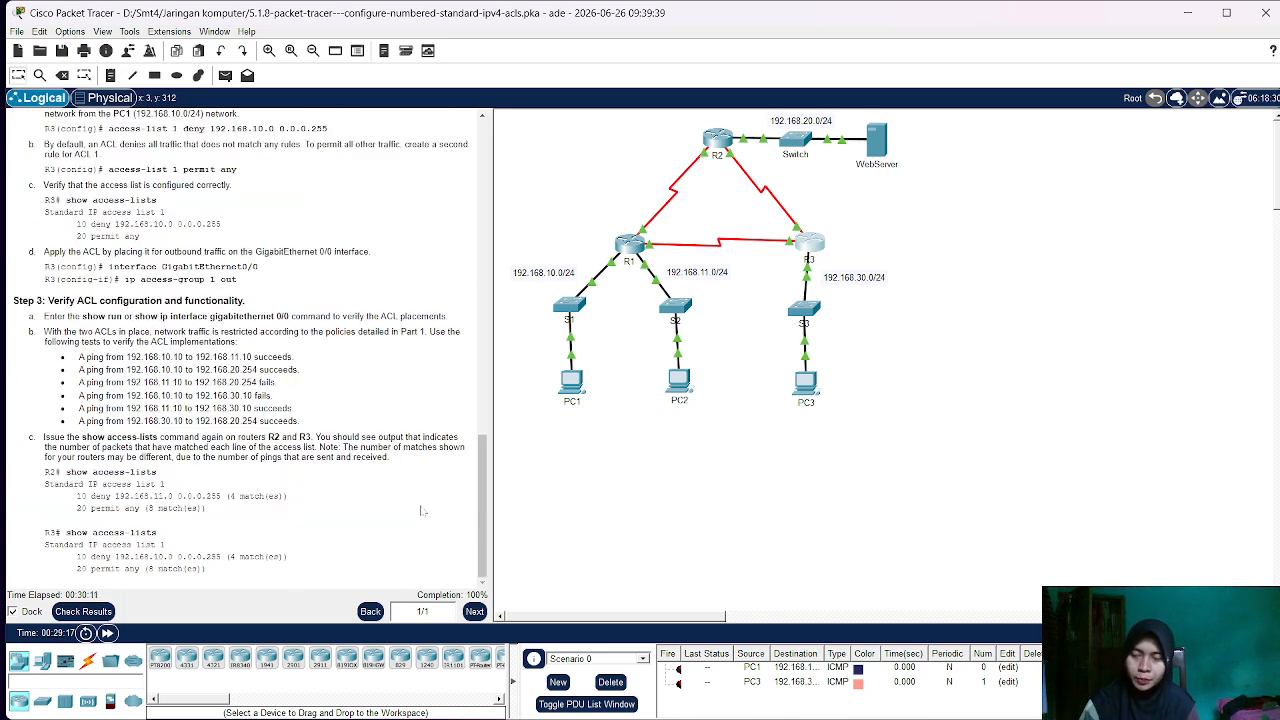
scroll(422, 511, "up", 1)
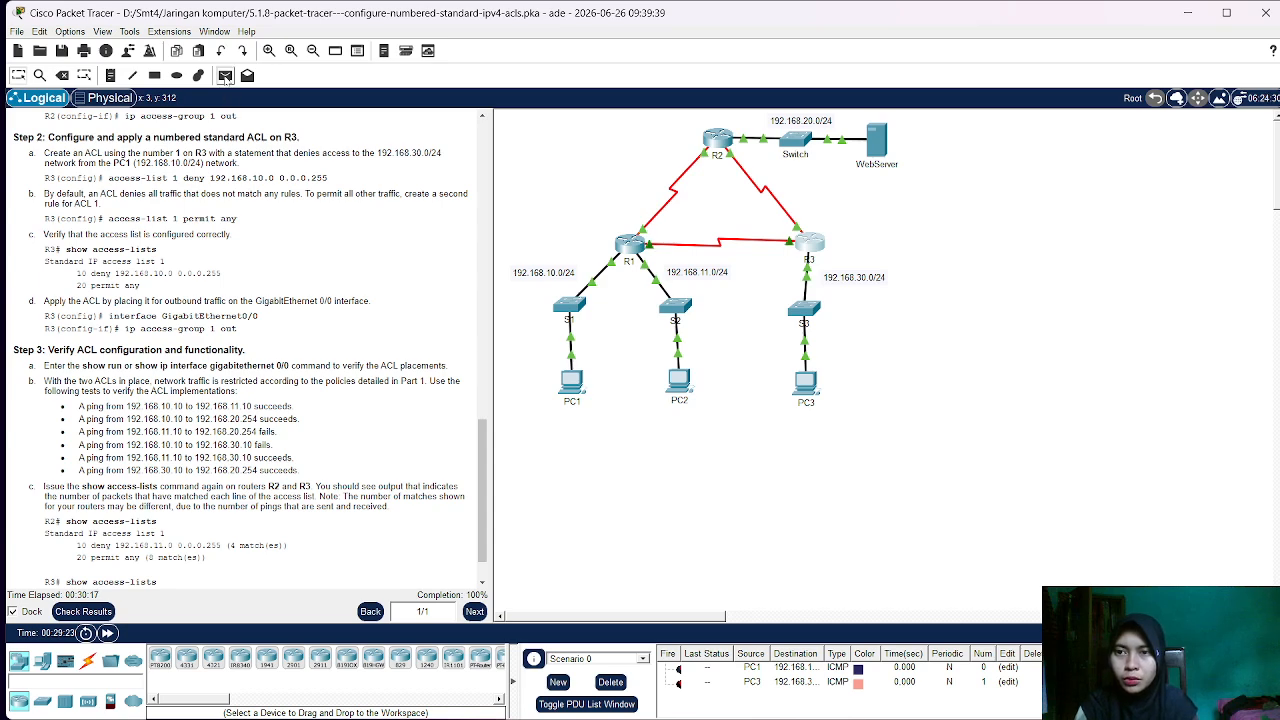
left_click(225, 75)
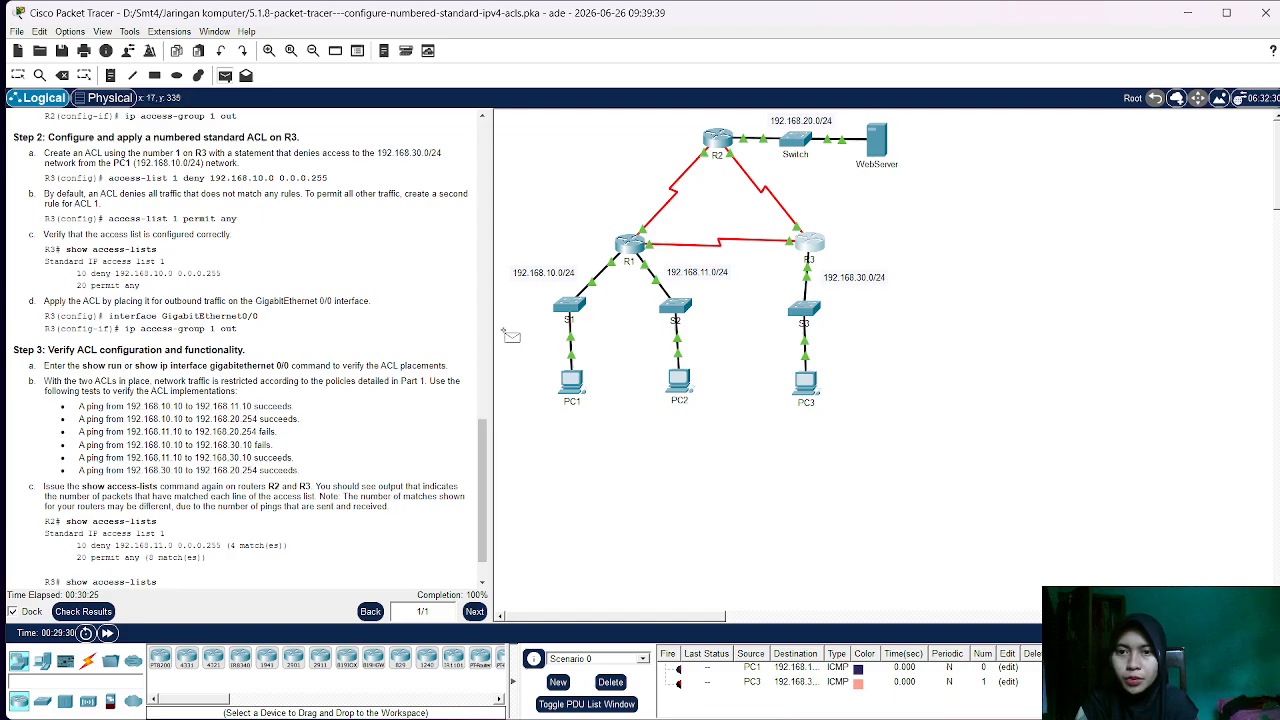
scroll(400, 355, "up", 15)
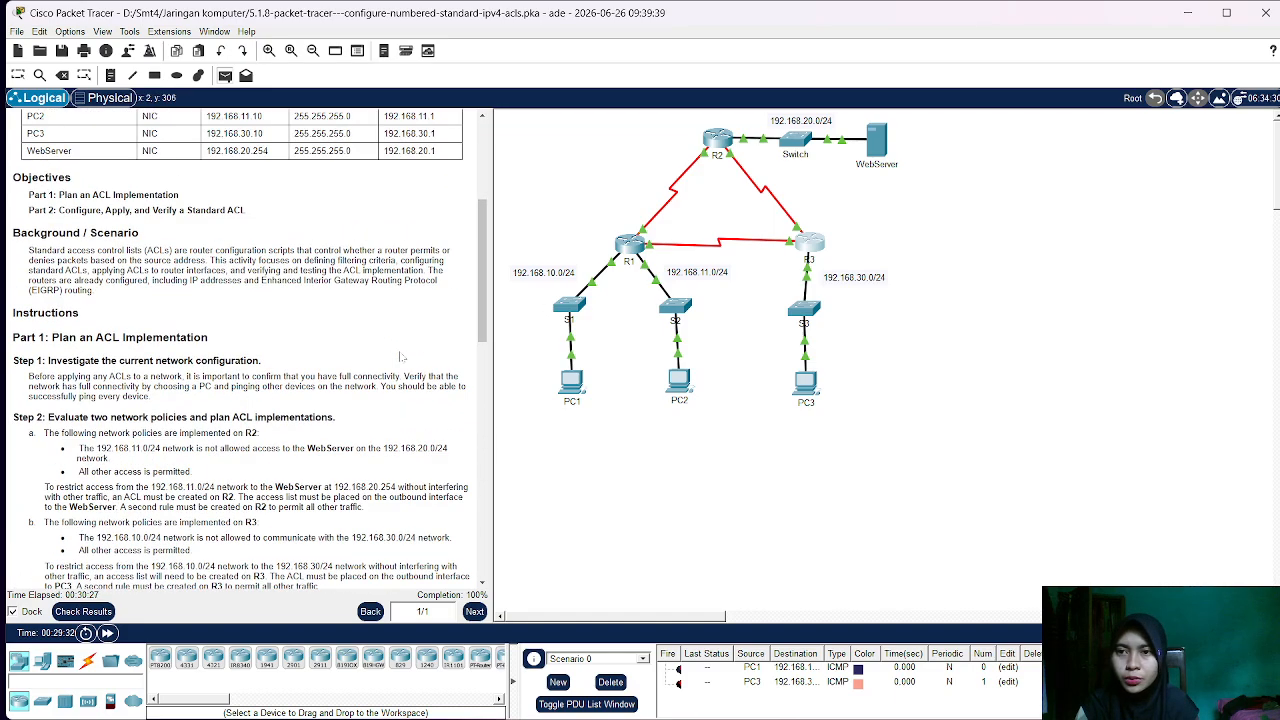
scroll(400, 356, "down", 15)
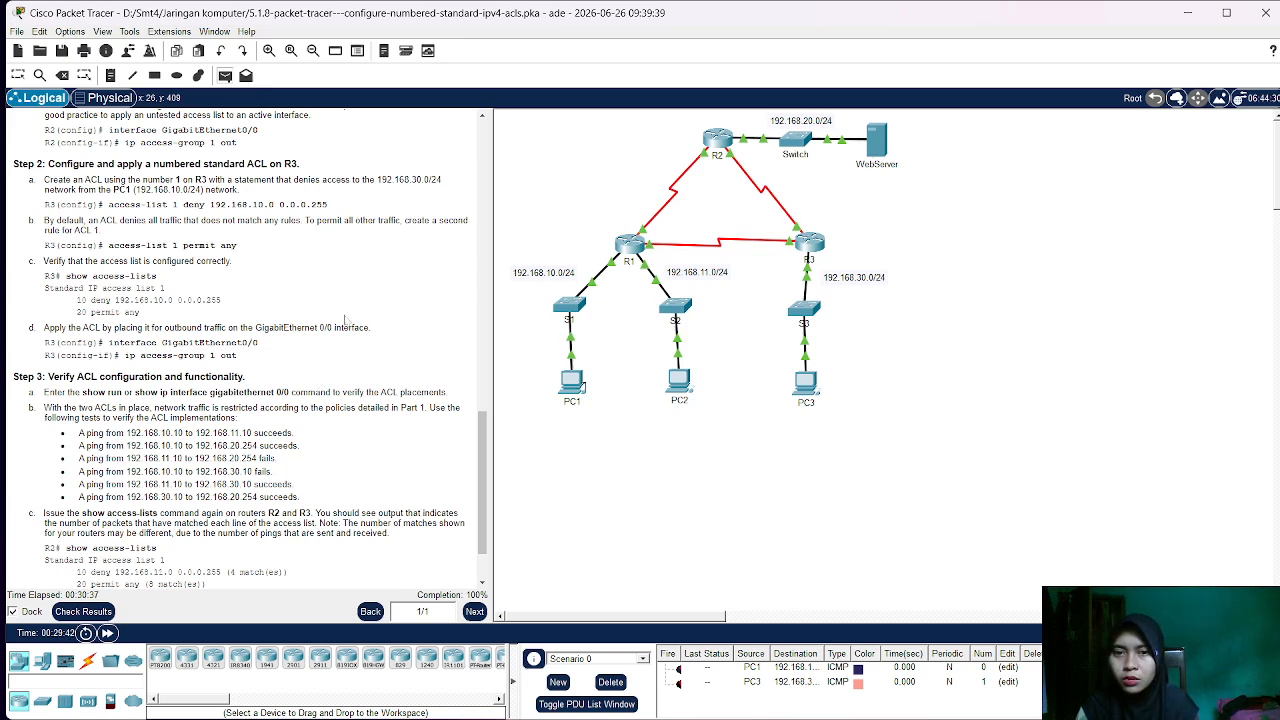
scroll(345, 320, "up", 1)
scroll(346, 320, "up", 5)
scroll(346, 320, "up", 8)
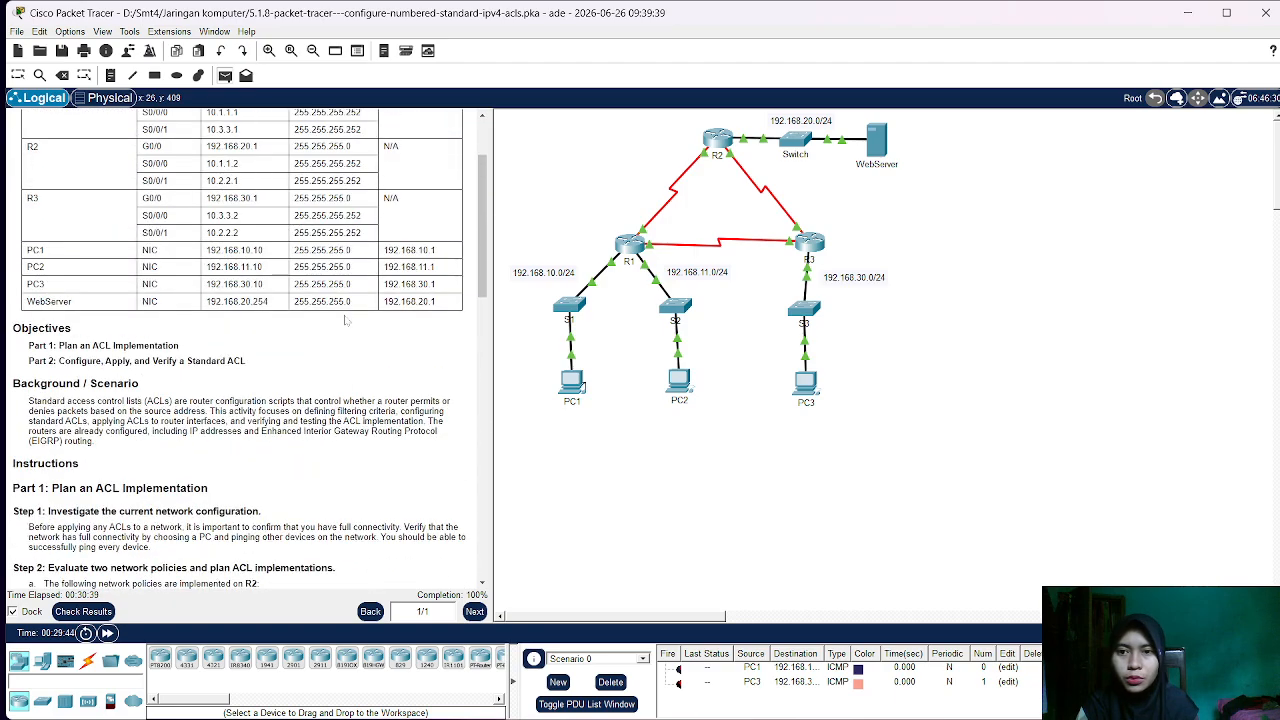
scroll(346, 320, "down", 15)
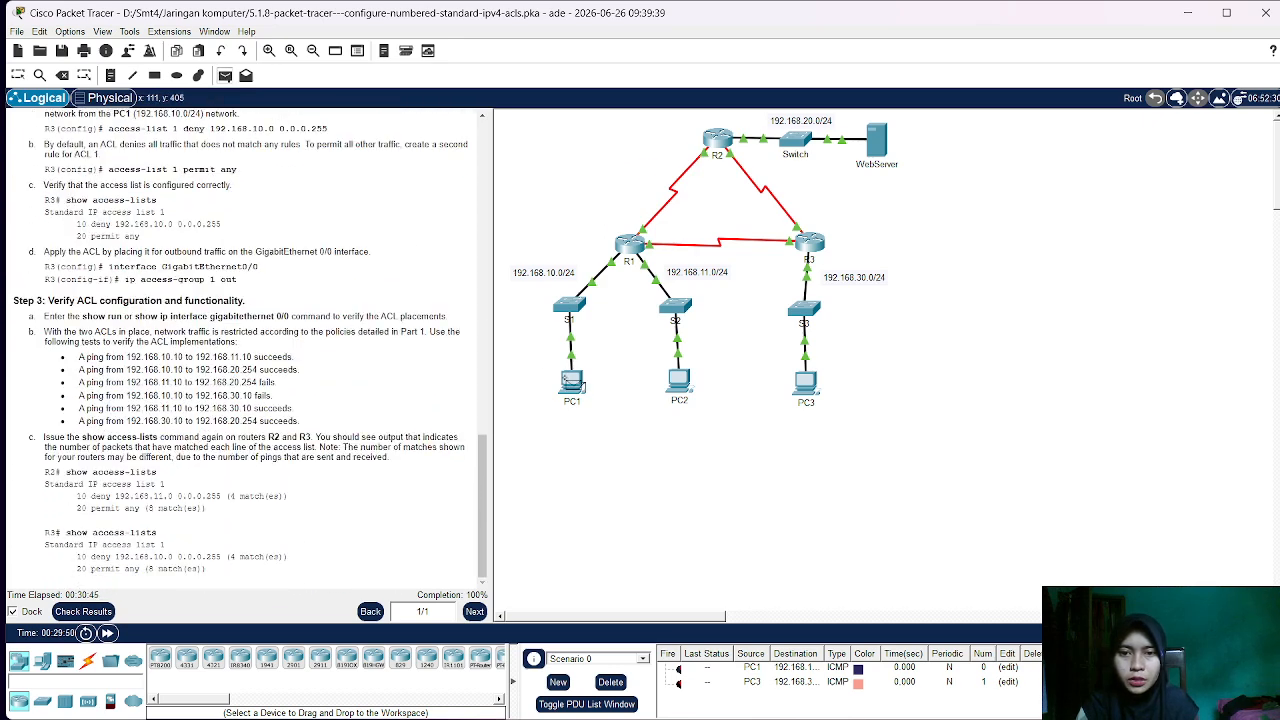
left_click(679, 377)
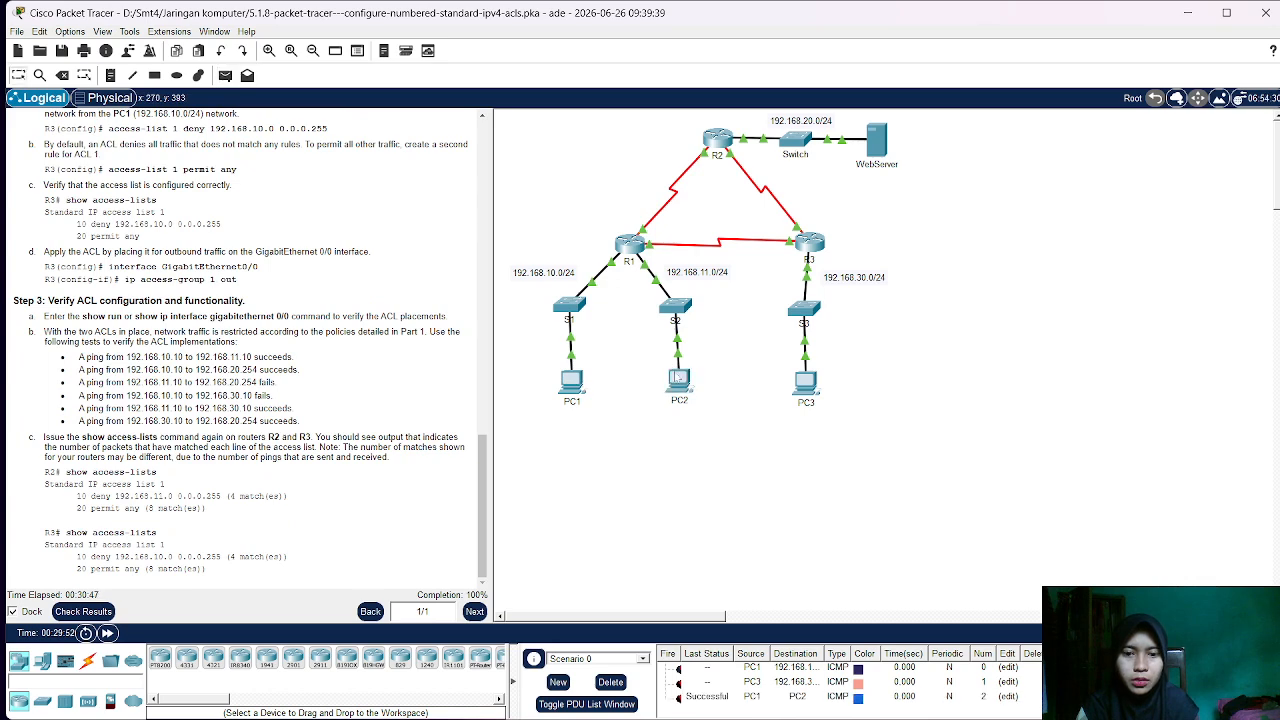
- Delete the existing PDUs of Scenario 0 and send a fresh simple PDU from PC1 to PC2
left_click(611, 682)
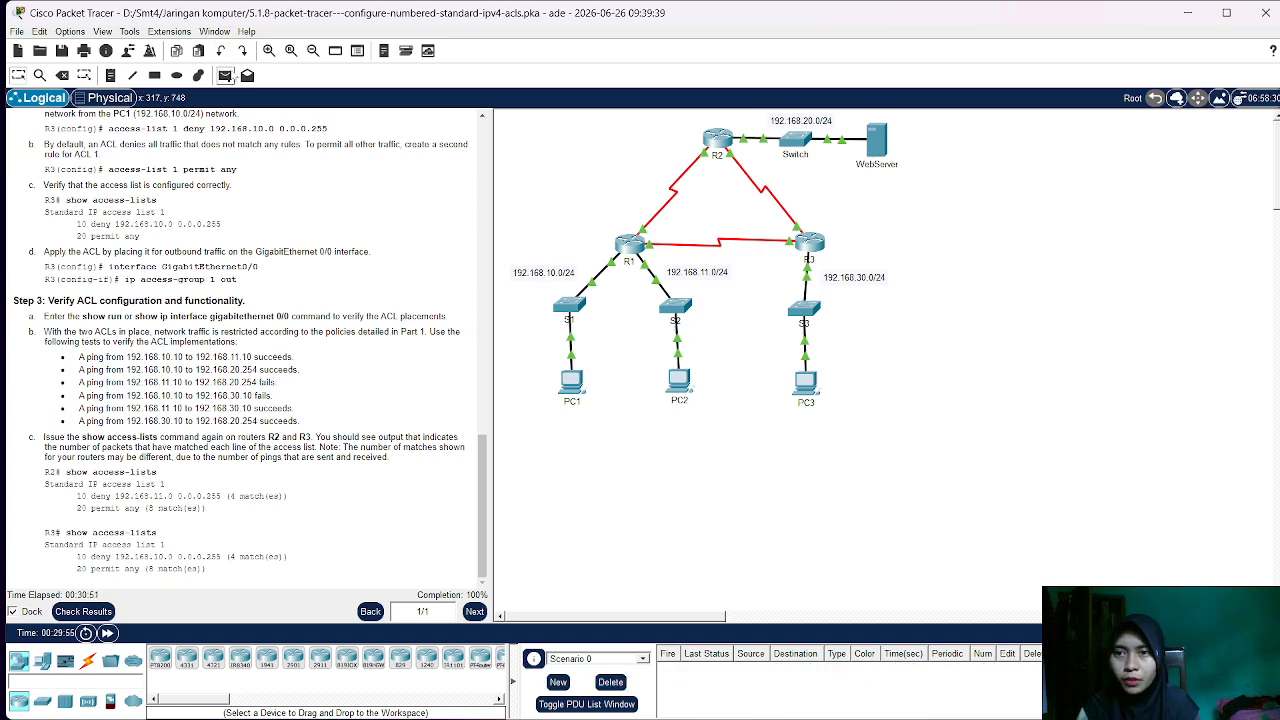
left_click(230, 77)
left_click(569, 376)
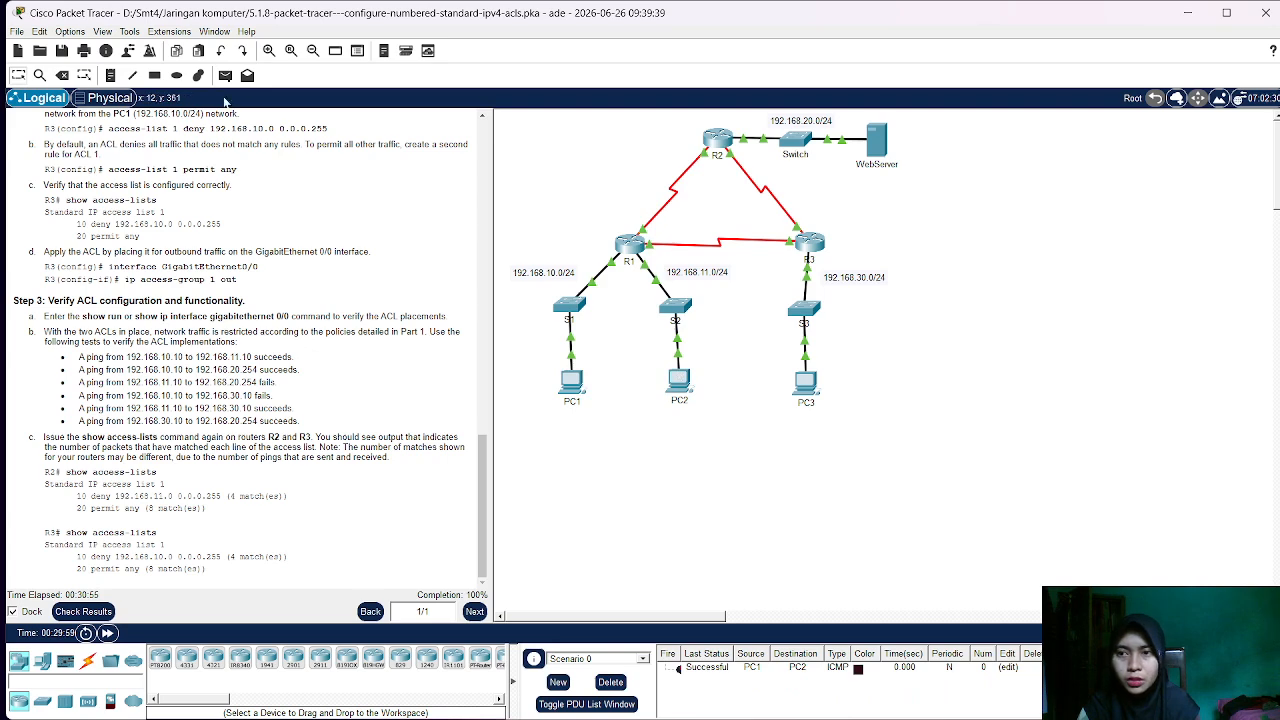
- Send a simple PDU from PC1 to PC3 to test the ACL on R3
left_click(226, 77)
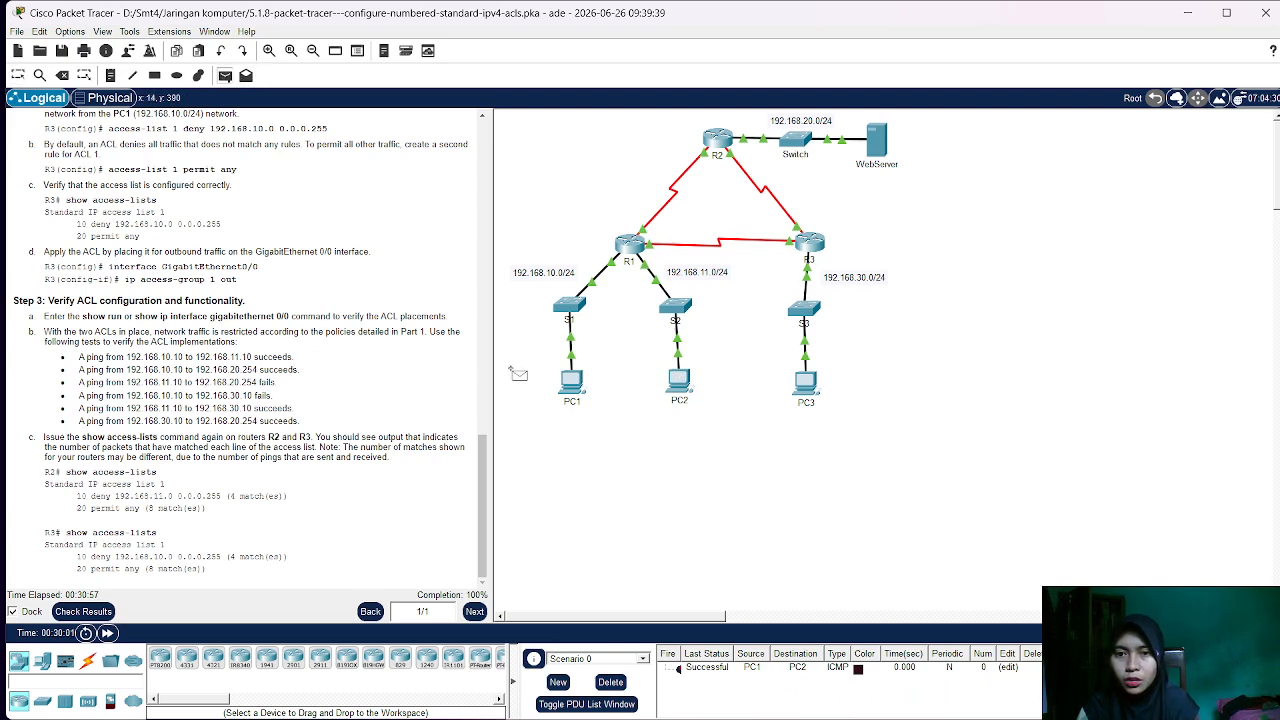
left_click(572, 380)
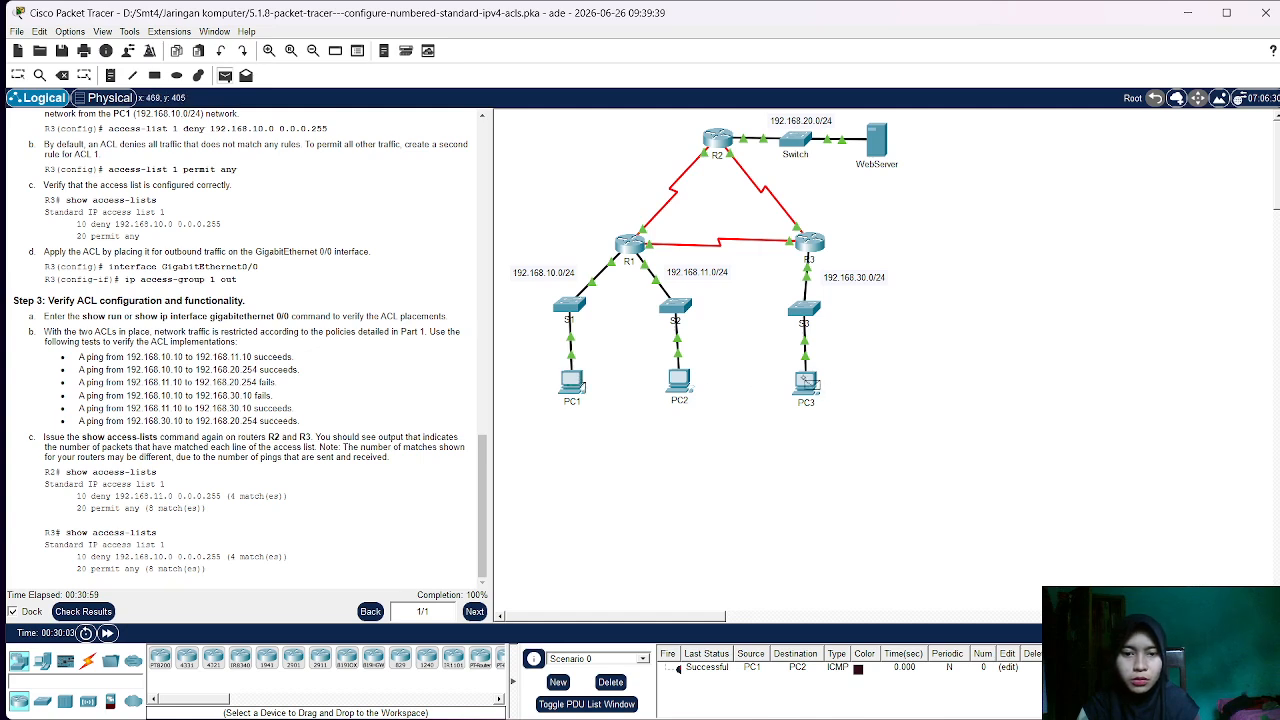
left_click(807, 382)
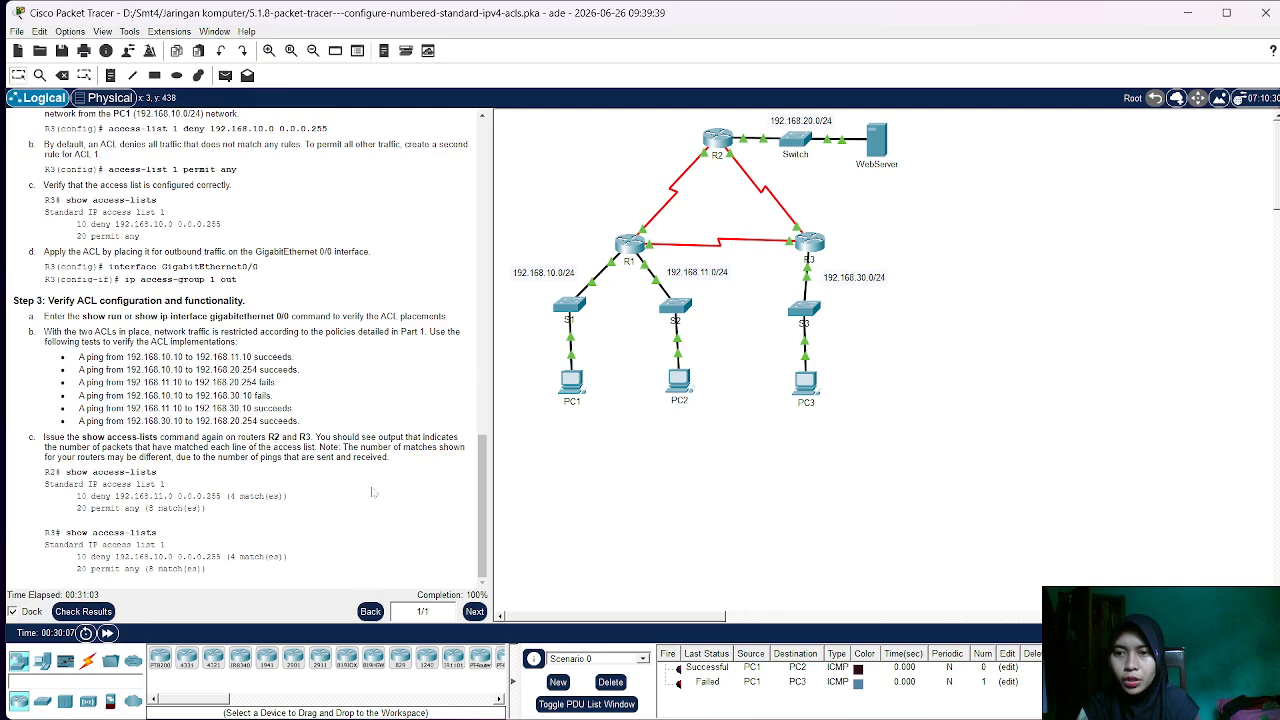
scroll(372, 492, "up", 15)
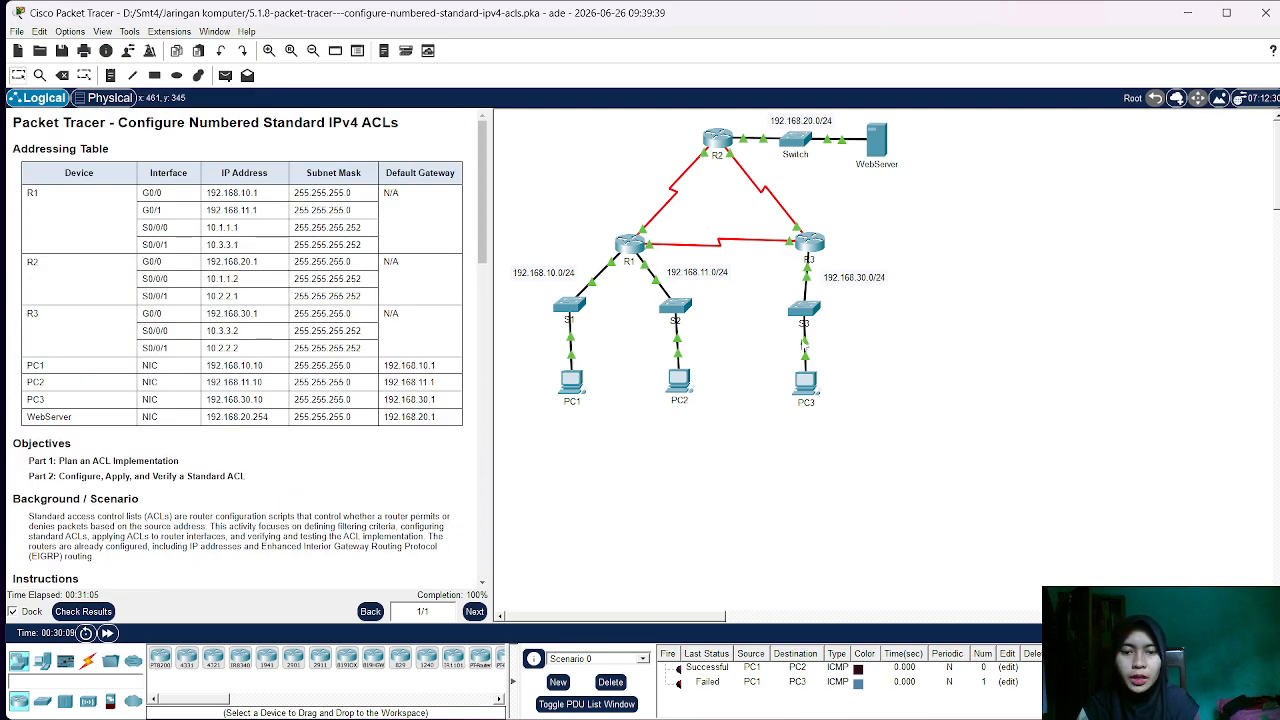
left_click(812, 700)
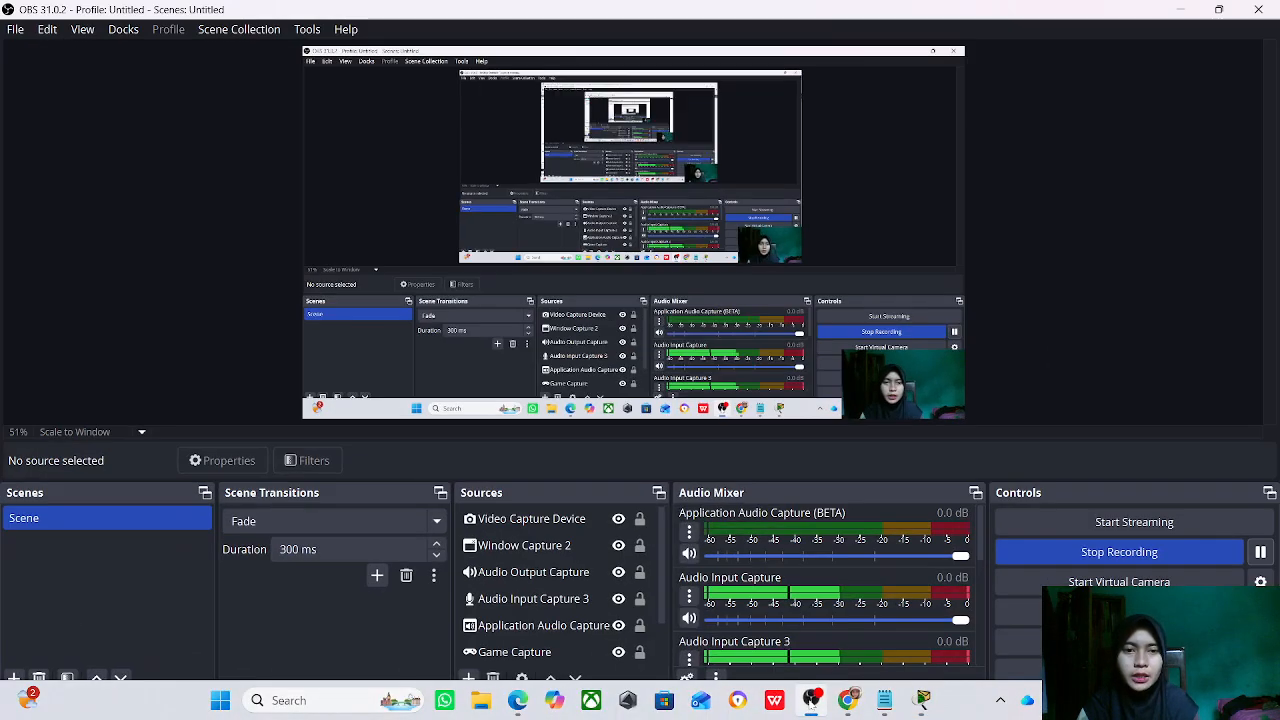